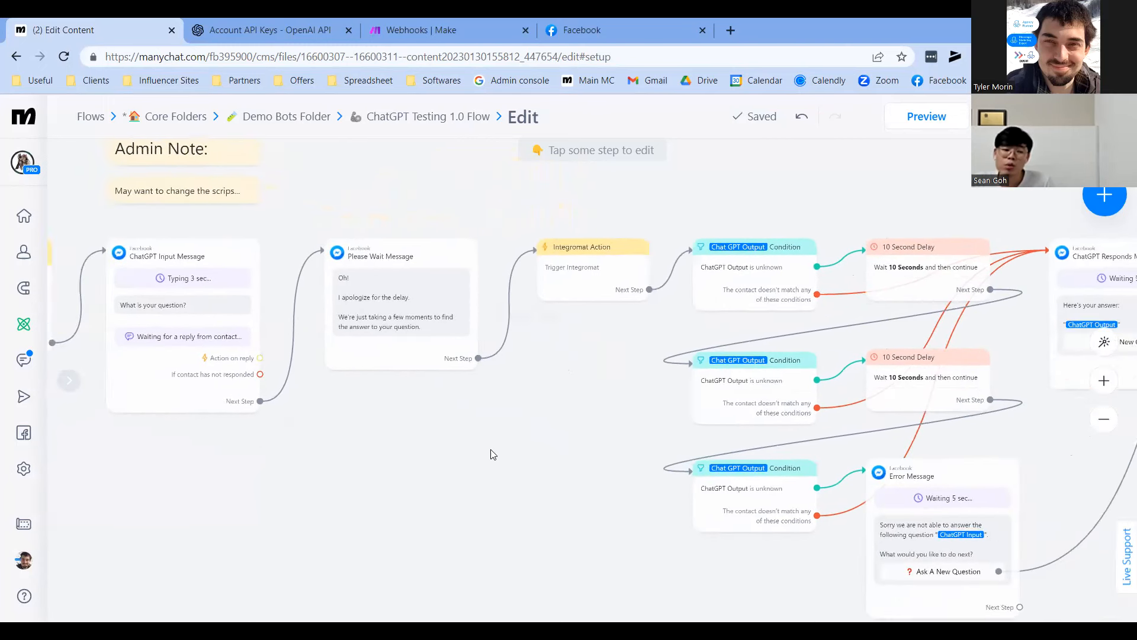
Pan around the ChatGPT Testing Flow in ManyChat to review its steps
{"action": "left_click_drag", "start_coordinate": [976, 438], "coordinate": [690, 444]}
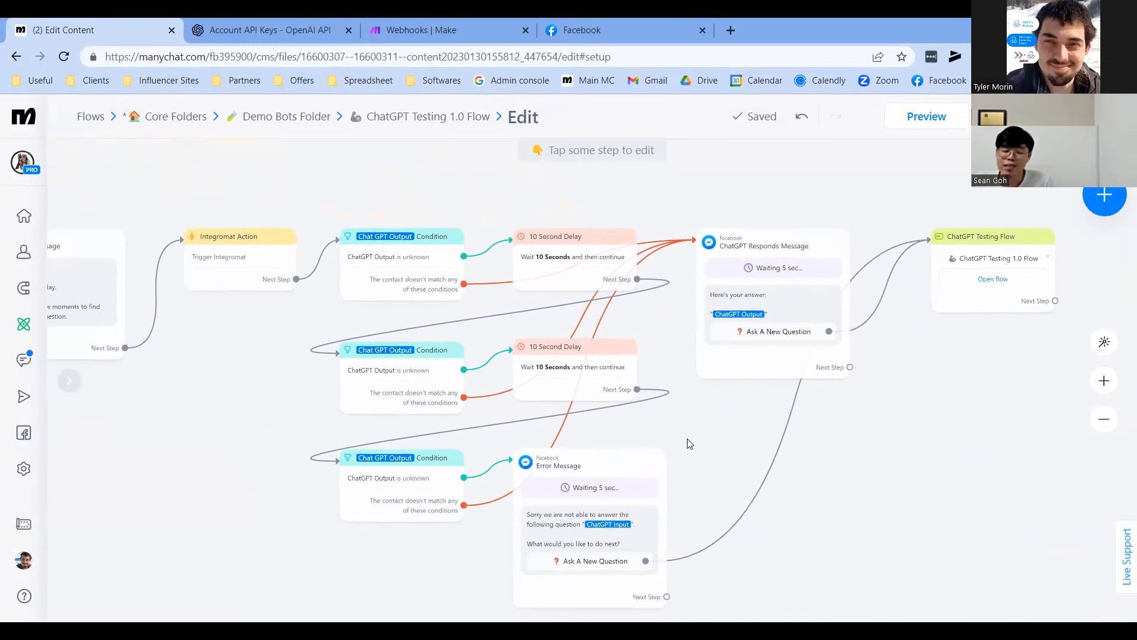
{"action": "left_click_drag", "start_coordinate": [165, 446], "coordinate": [578, 494]}
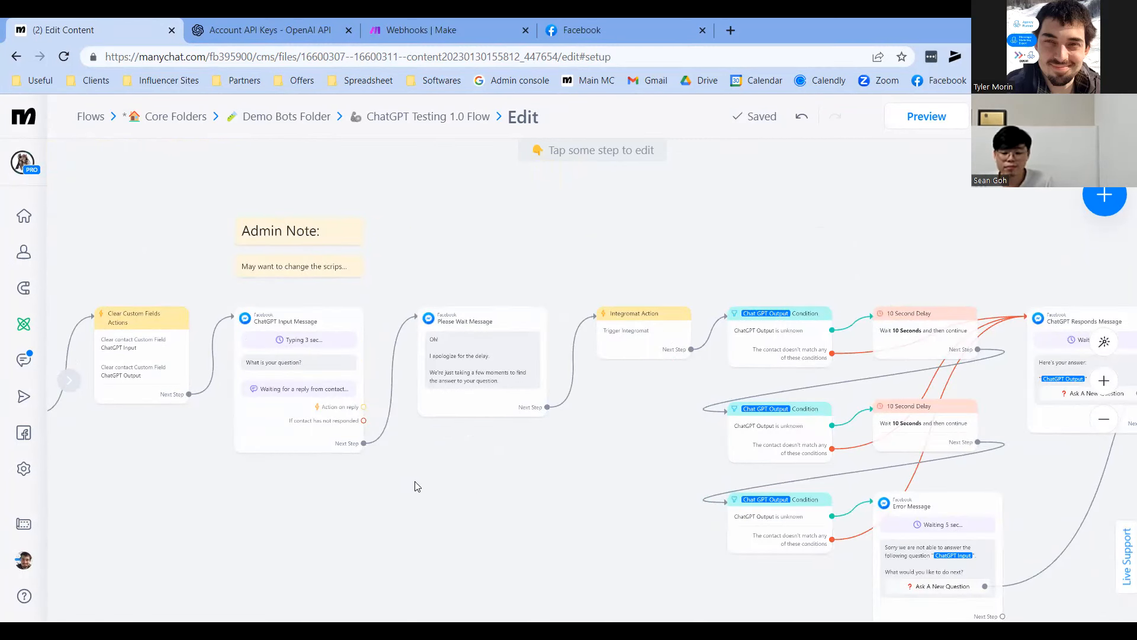
{"action": "scroll", "coordinate": [412, 523], "scroll_direction": "left", "scroll_amount": 5}
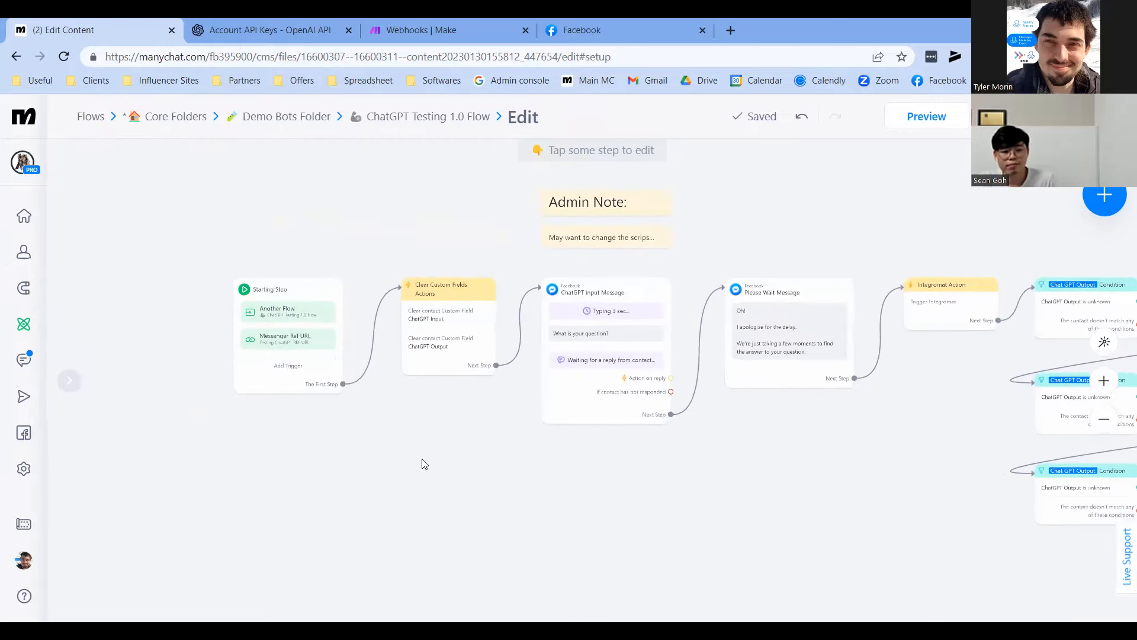
{"action": "left_click_drag", "start_coordinate": [754, 490], "coordinate": [686, 503]}
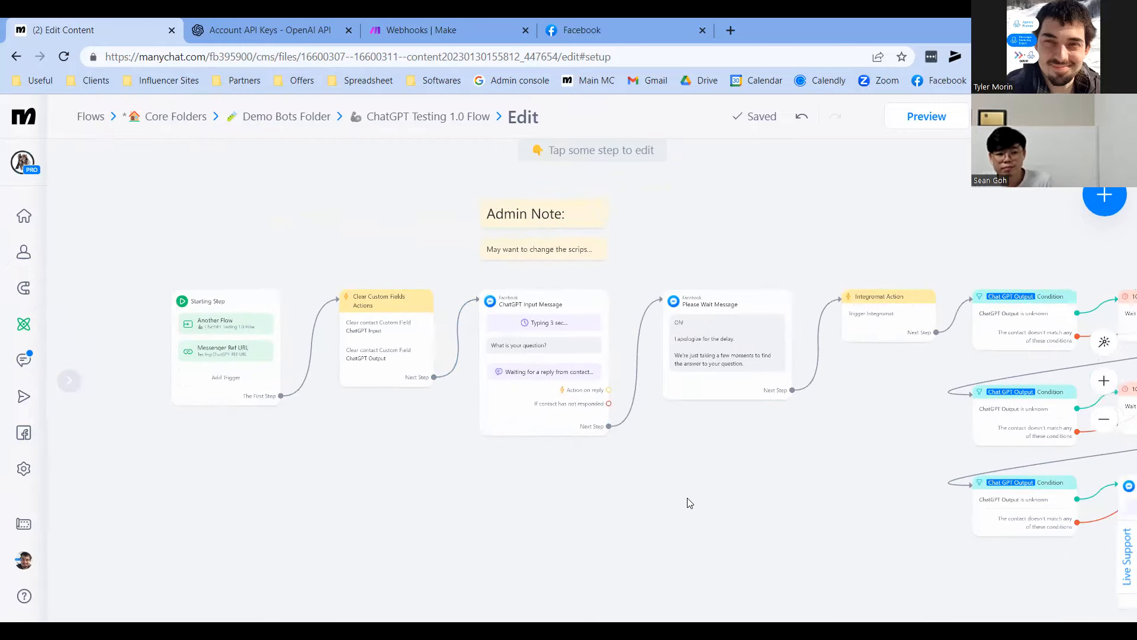
{"action": "scroll", "coordinate": [573, 465], "scroll_direction": "down", "scroll_amount": 2}
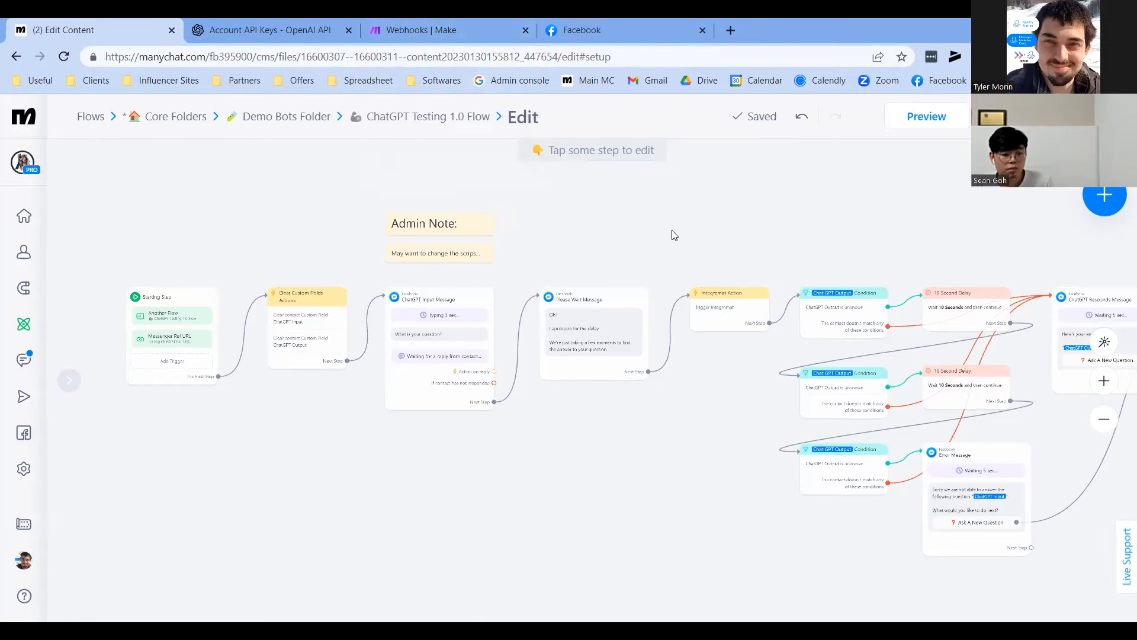
{"action": "left_click_drag", "start_coordinate": [662, 238], "coordinate": [656, 239]}
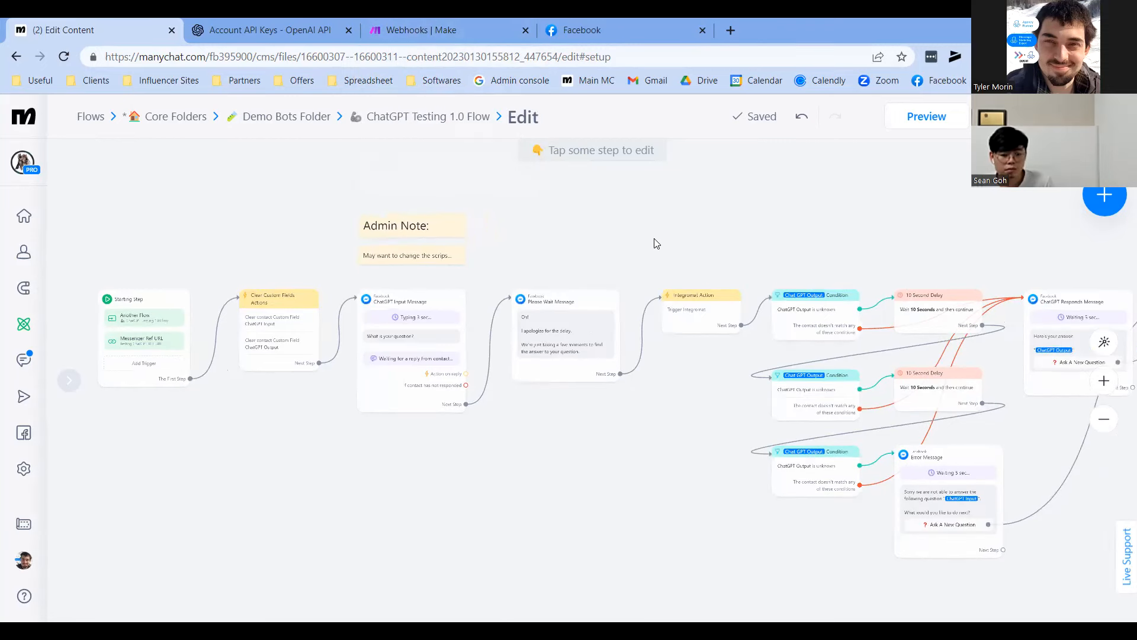
{"action": "left_click_drag", "start_coordinate": [663, 442], "coordinate": [648, 443]}
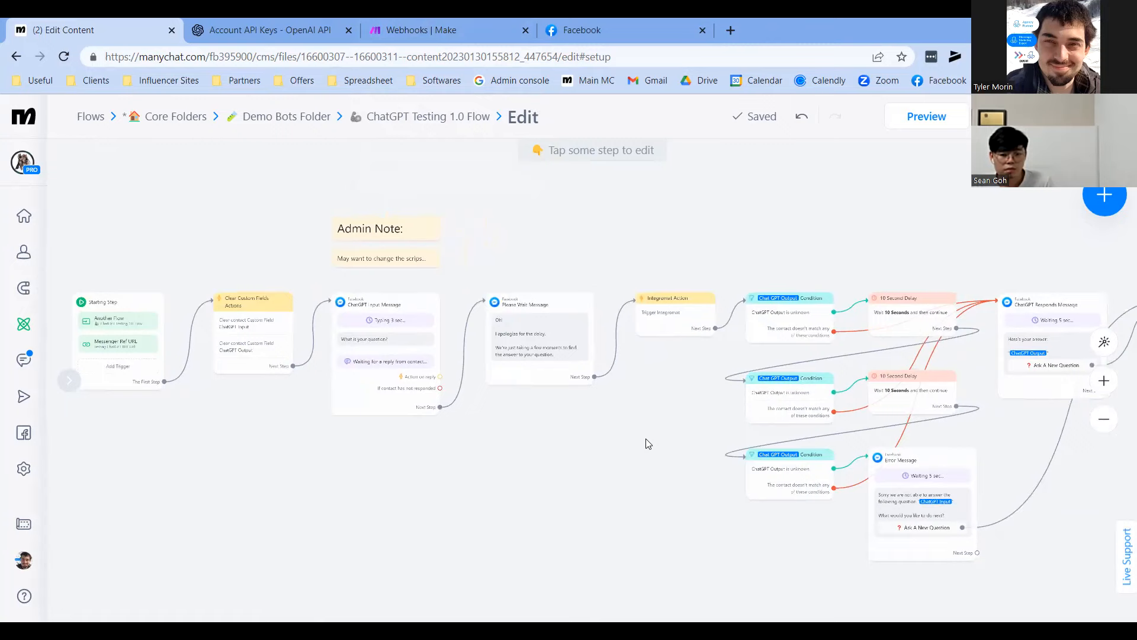
{"action": "left_click_drag", "start_coordinate": [666, 449], "coordinate": [632, 463]}
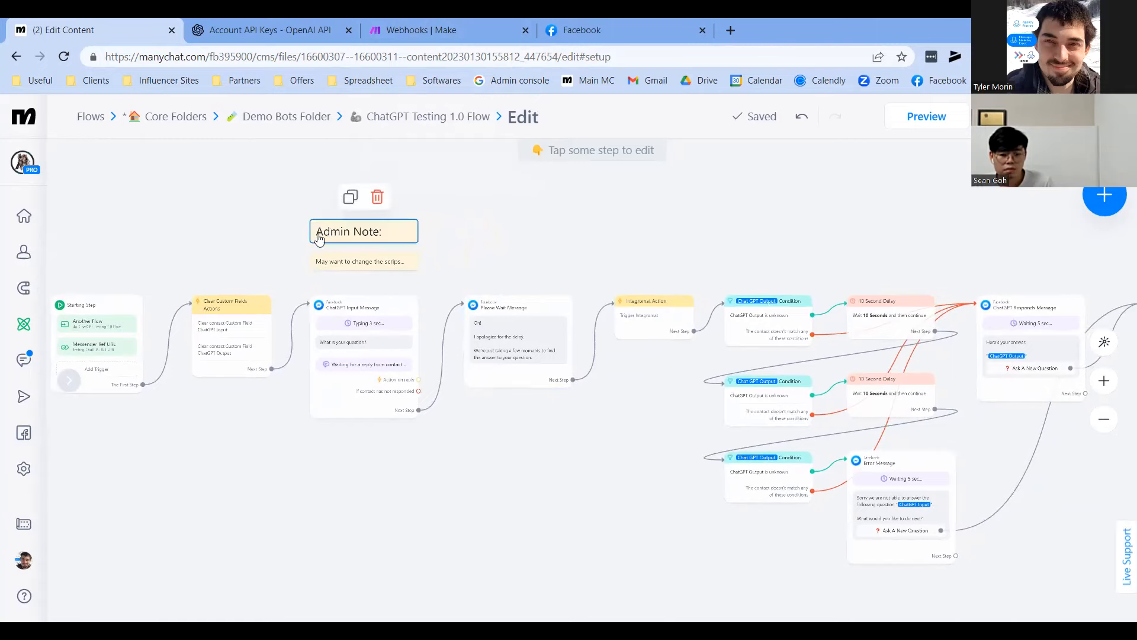
{"action": "left_click_drag", "start_coordinate": [238, 191], "coordinate": [279, 203]}
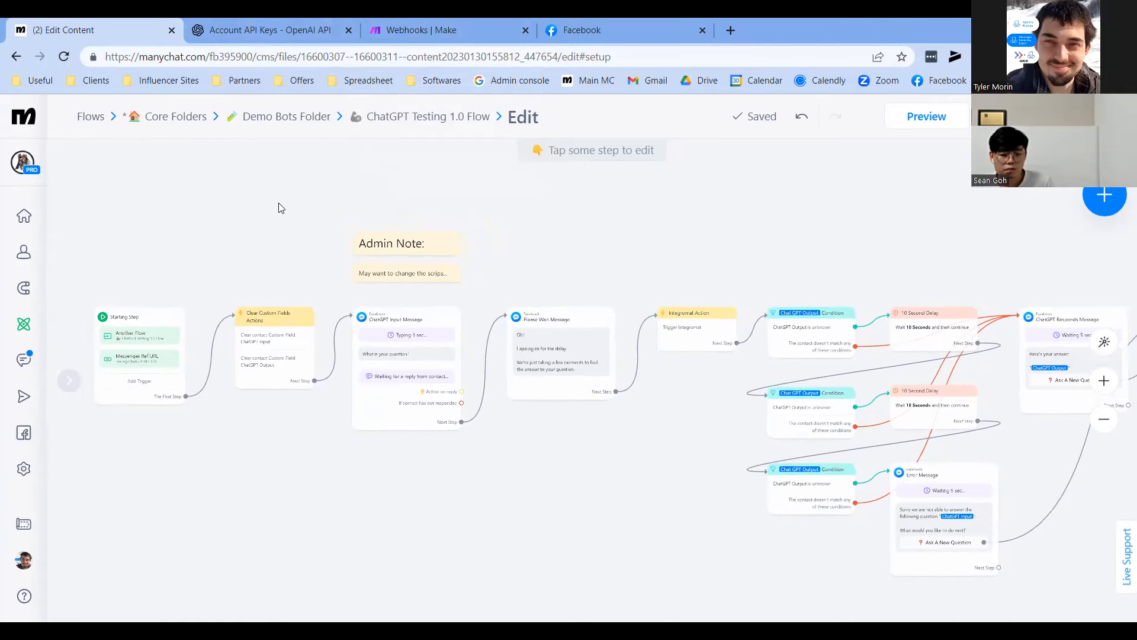
Create a new blank scenario from the Make organization's Scenarios list
{"action": "left_click", "coordinate": [404, 19]}
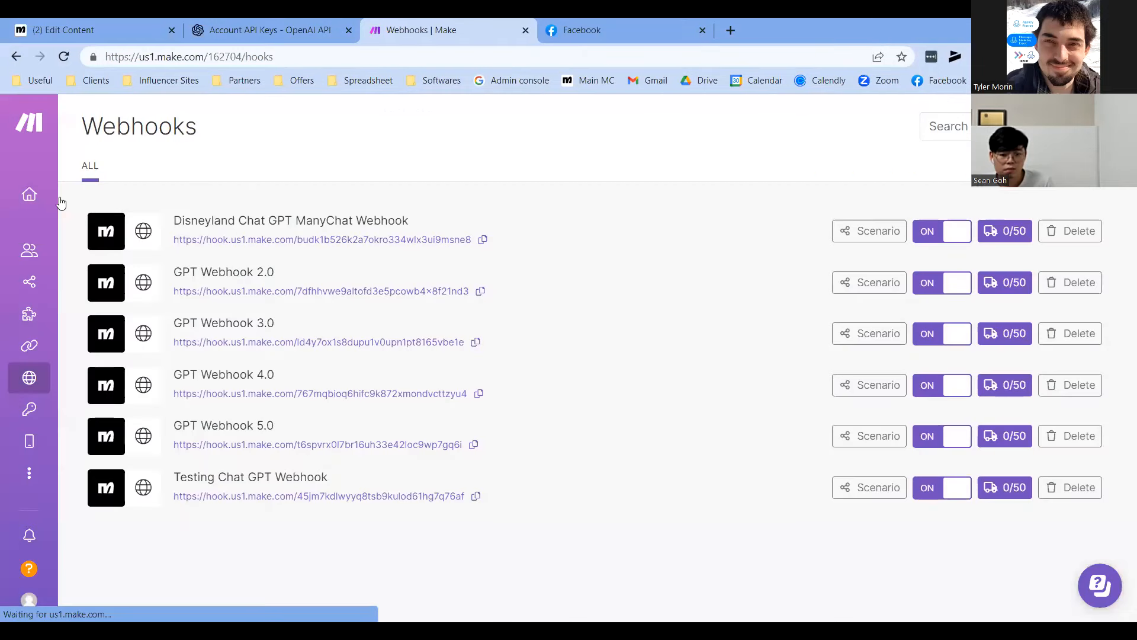
{"action": "left_click", "coordinate": [172, 121]}
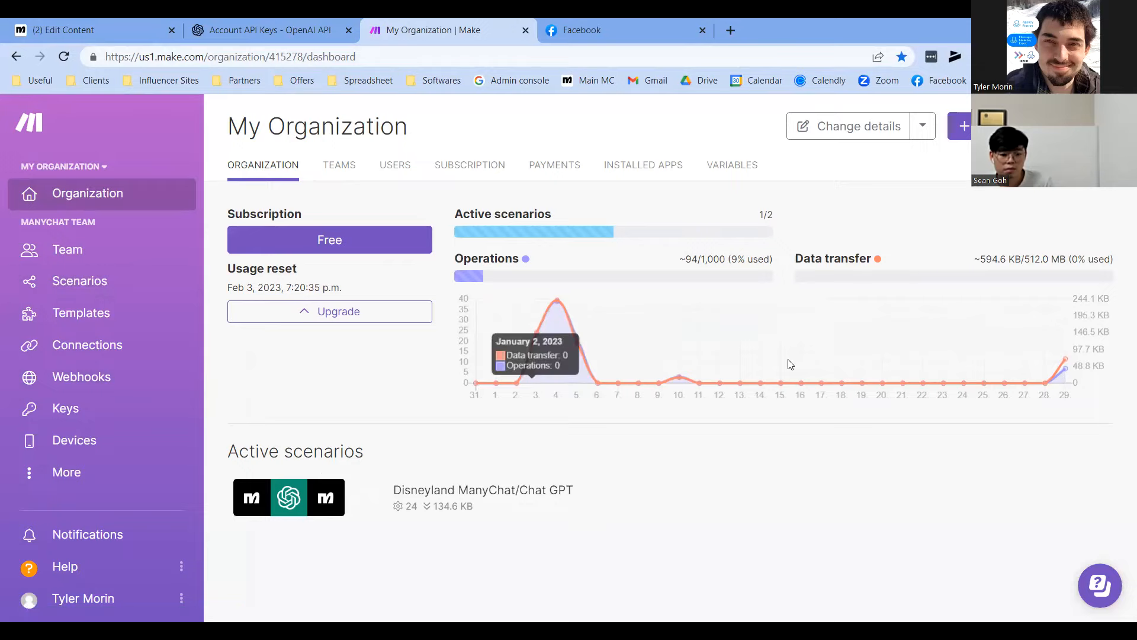
{"action": "left_click", "coordinate": [87, 283]}
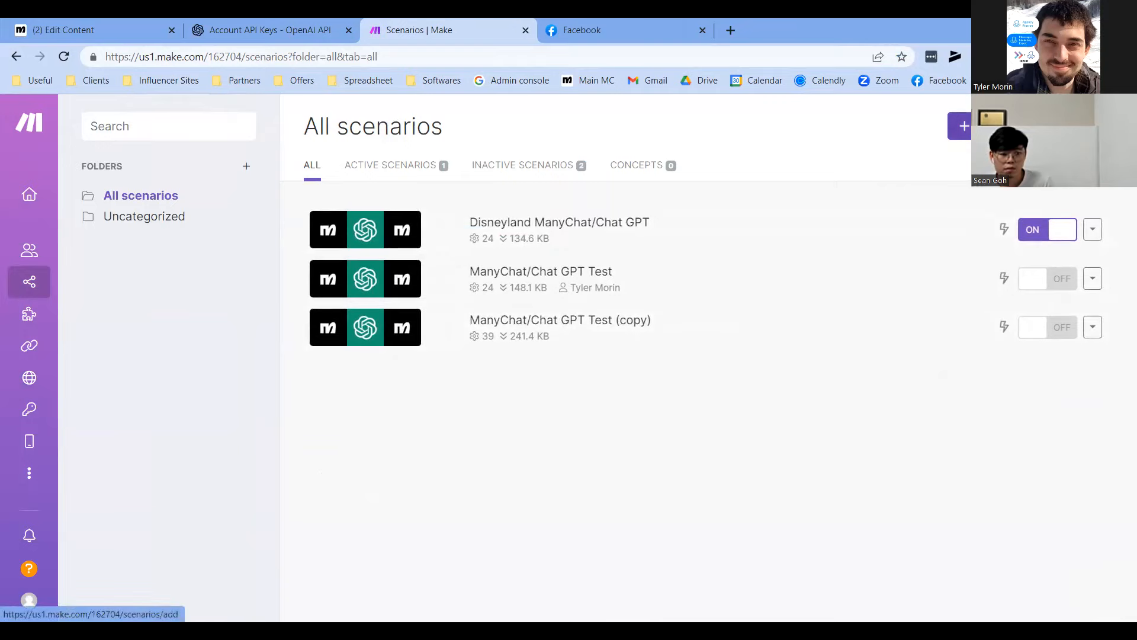
{"action": "left_click", "coordinate": [959, 126]}
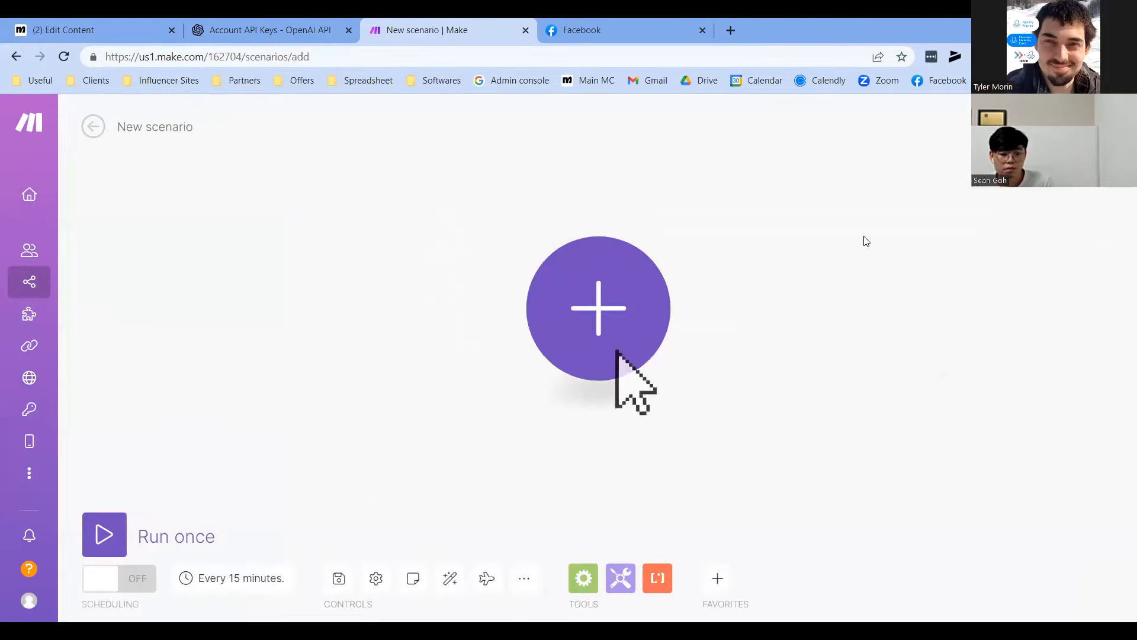
{"action": "left_click", "coordinate": [600, 297]}
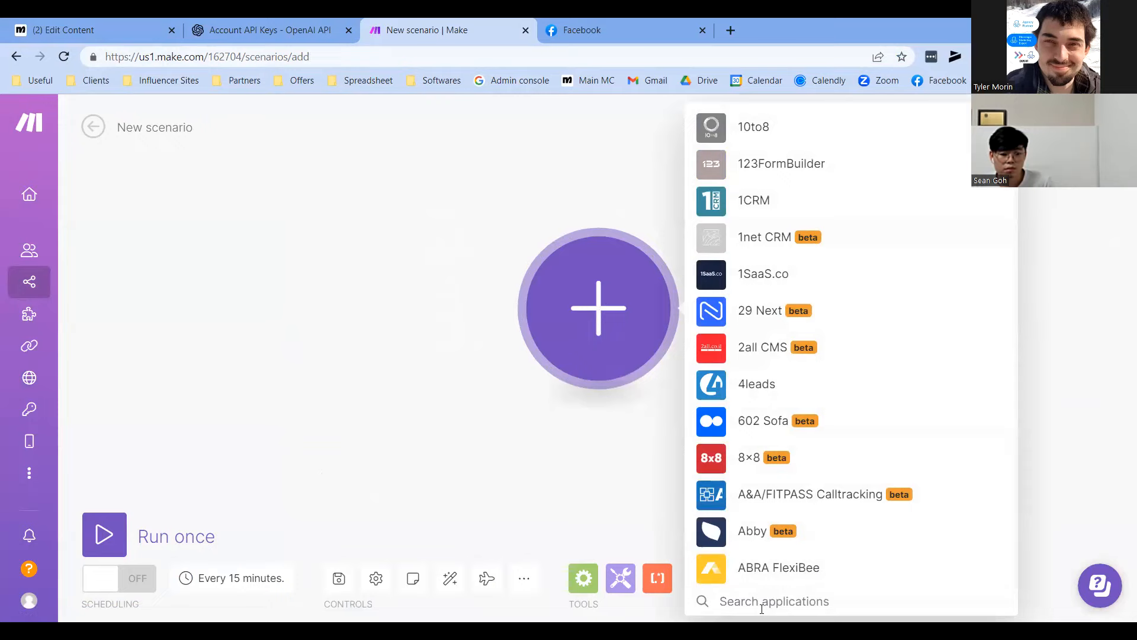
Add the ManyChat Watch Incoming Data trigger as the first module
{"action": "type", "text": "ma"}
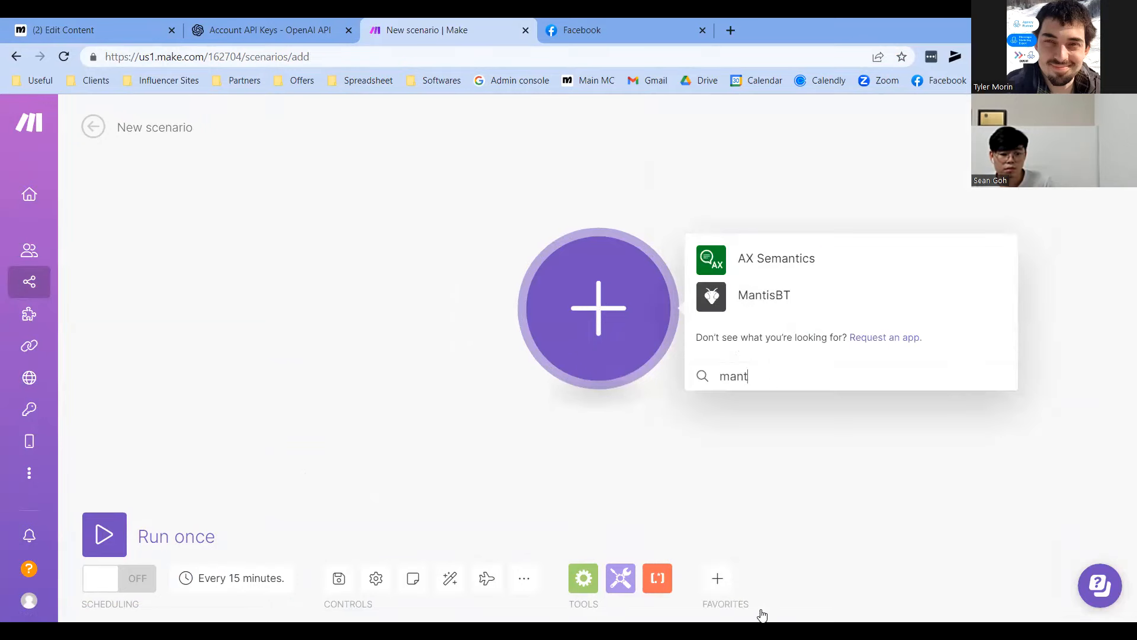
{"action": "type", "text": "nychat"}
{"action": "left_click", "coordinate": [750, 283]}
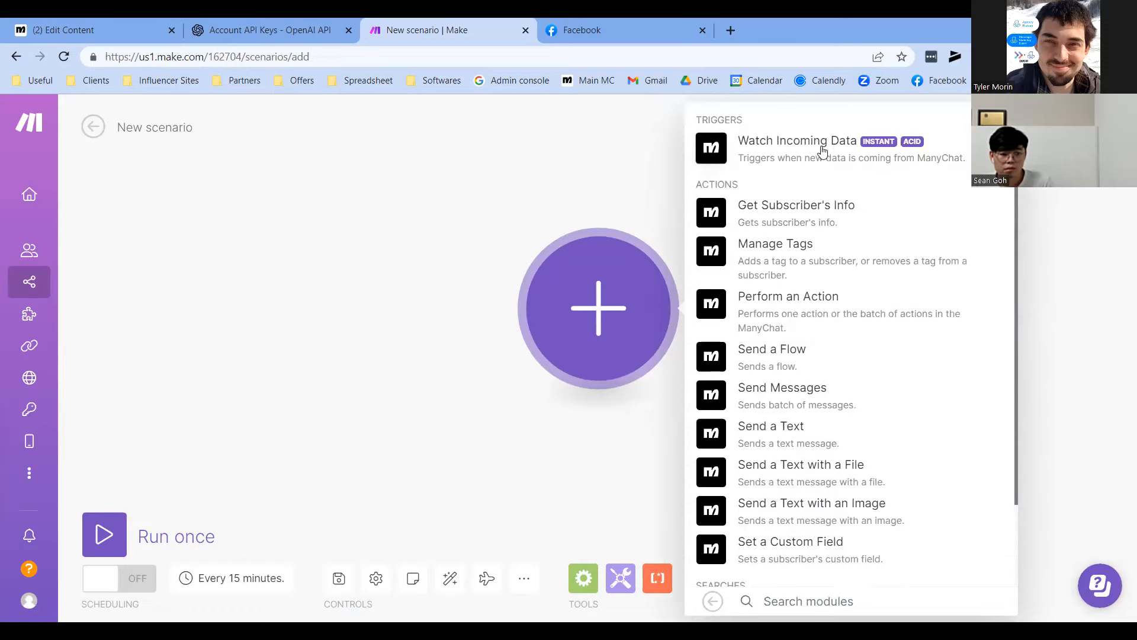
{"action": "left_click", "coordinate": [793, 152]}
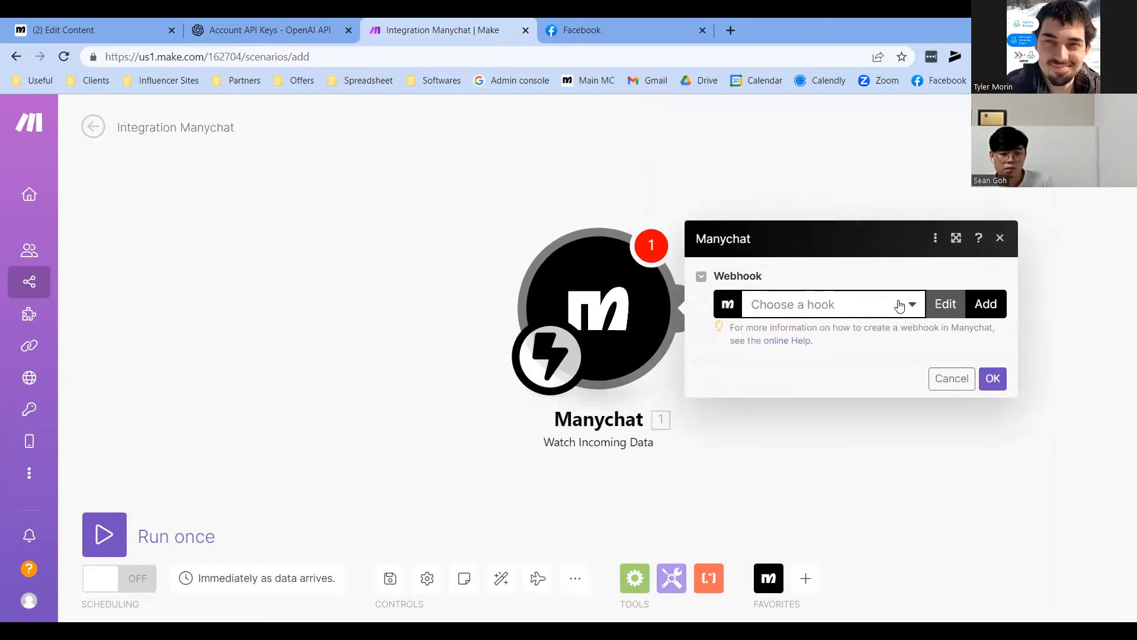
Start a new webhook and a new ManyChat connection awaiting its access token
{"action": "left_click", "coordinate": [984, 304]}
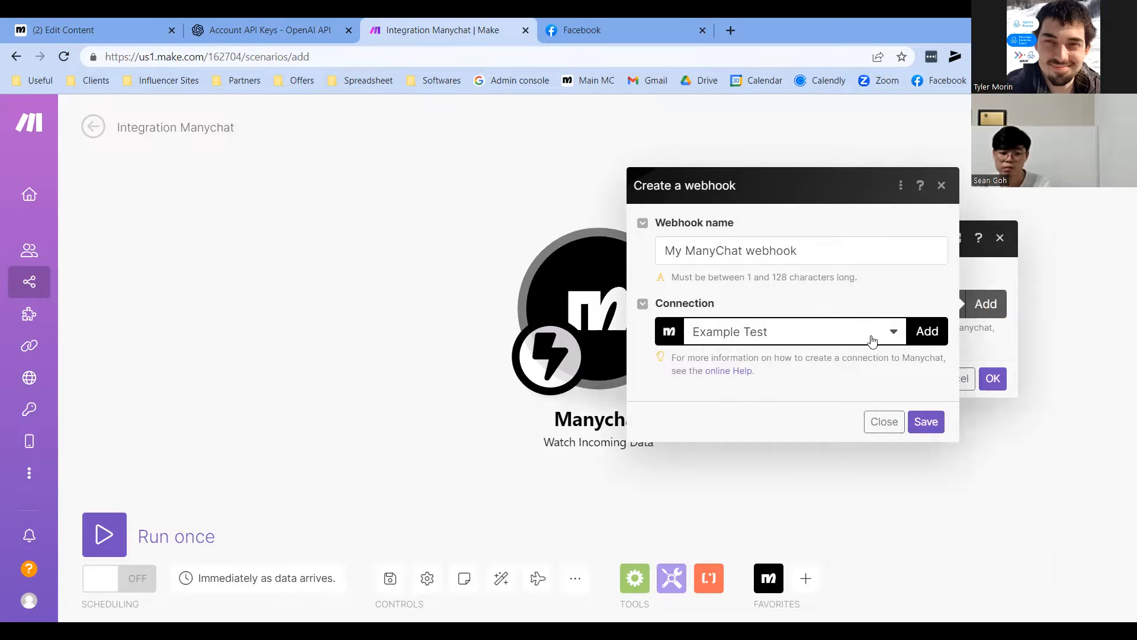
{"action": "left_click", "coordinate": [924, 332]}
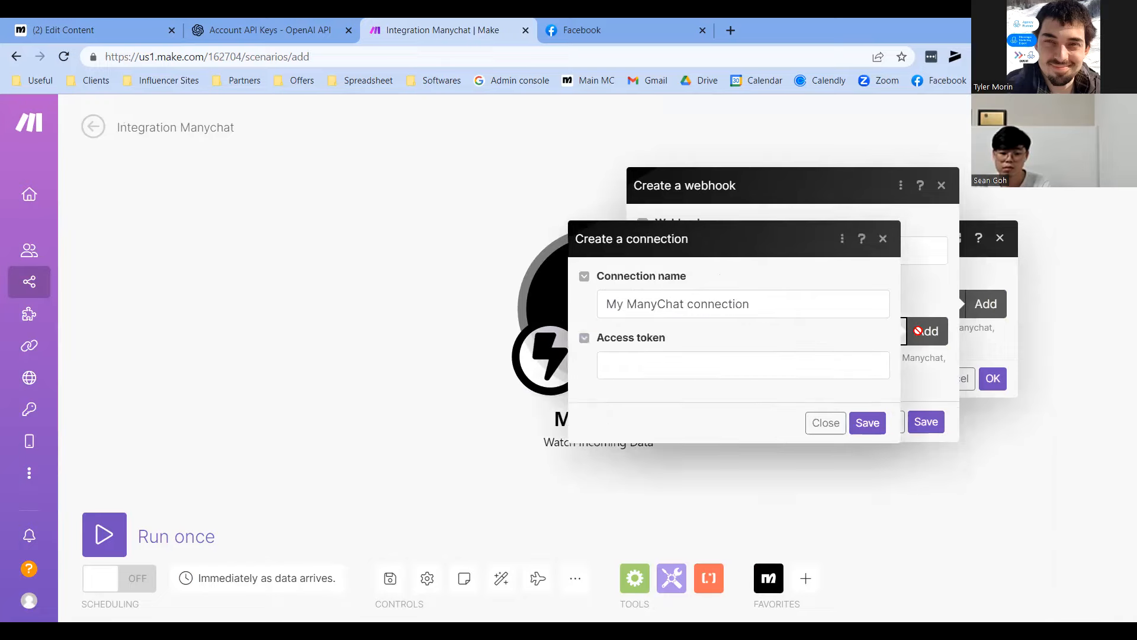
{"action": "triple_click", "coordinate": [721, 305]}
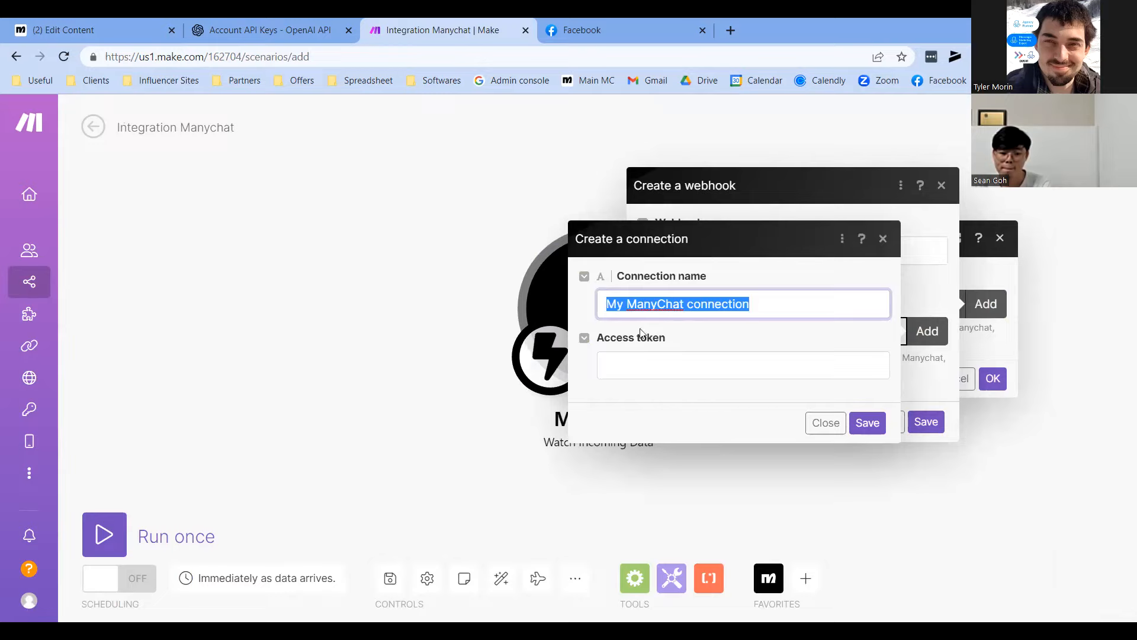
{"action": "left_click", "coordinate": [677, 366]}
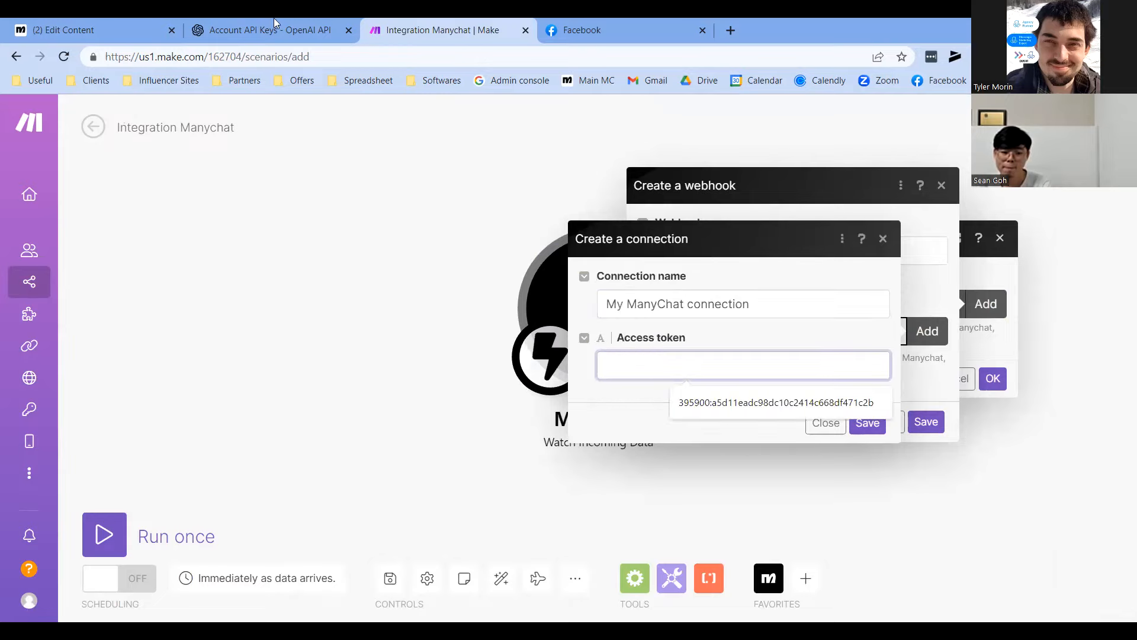
{"action": "left_click", "coordinate": [101, 27]}
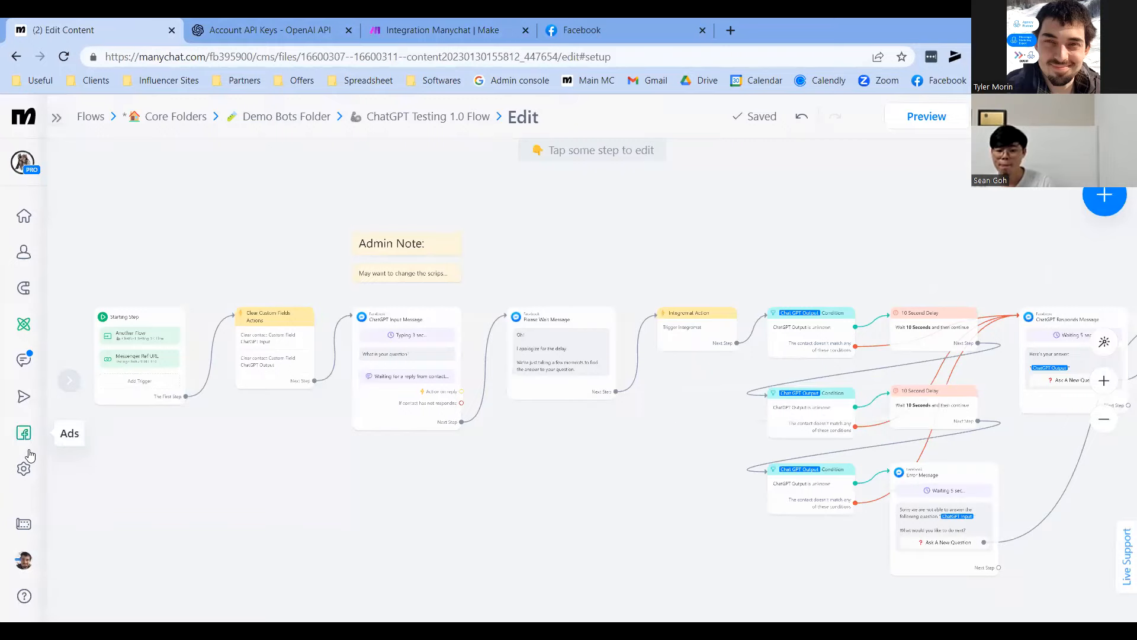
{"action": "right_click", "coordinate": [24, 467]}
Copy the account API key from ManyChat's Settings > API page
{"action": "left_click", "coordinate": [88, 335]}
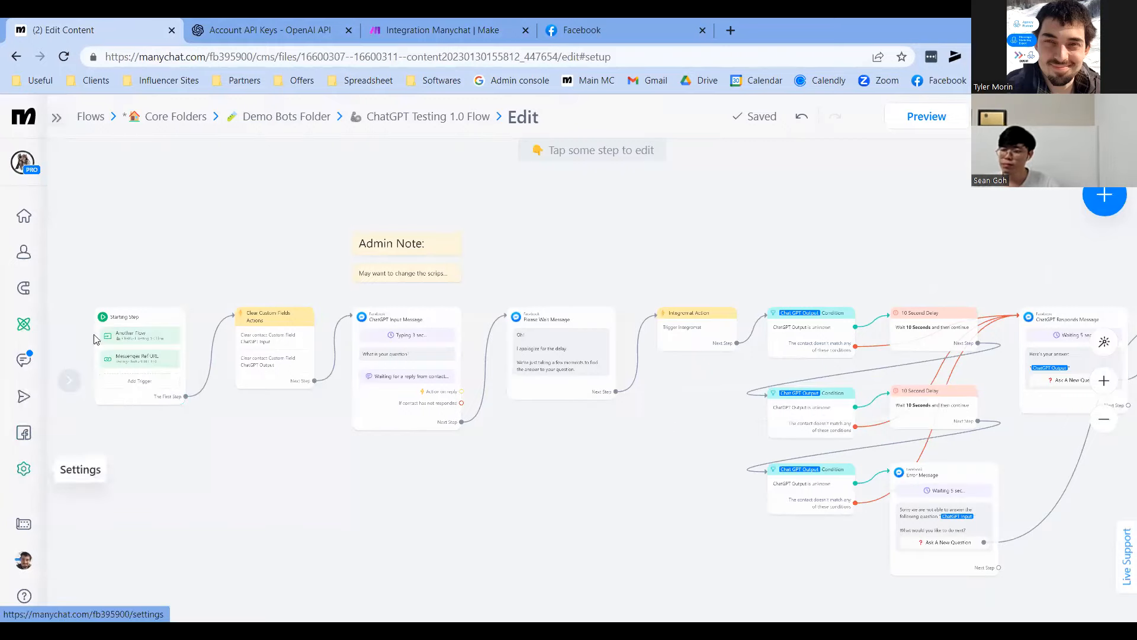
{"action": "left_click", "coordinate": [232, 22]}
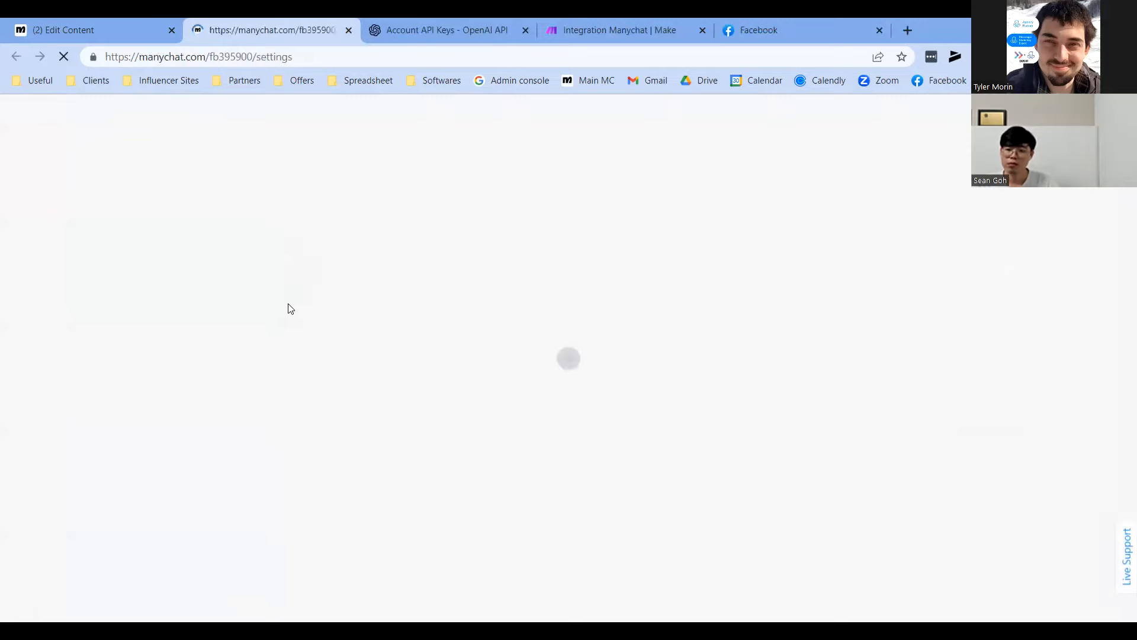
{"action": "scroll", "coordinate": [178, 432], "scroll_direction": "down", "scroll_amount": 4}
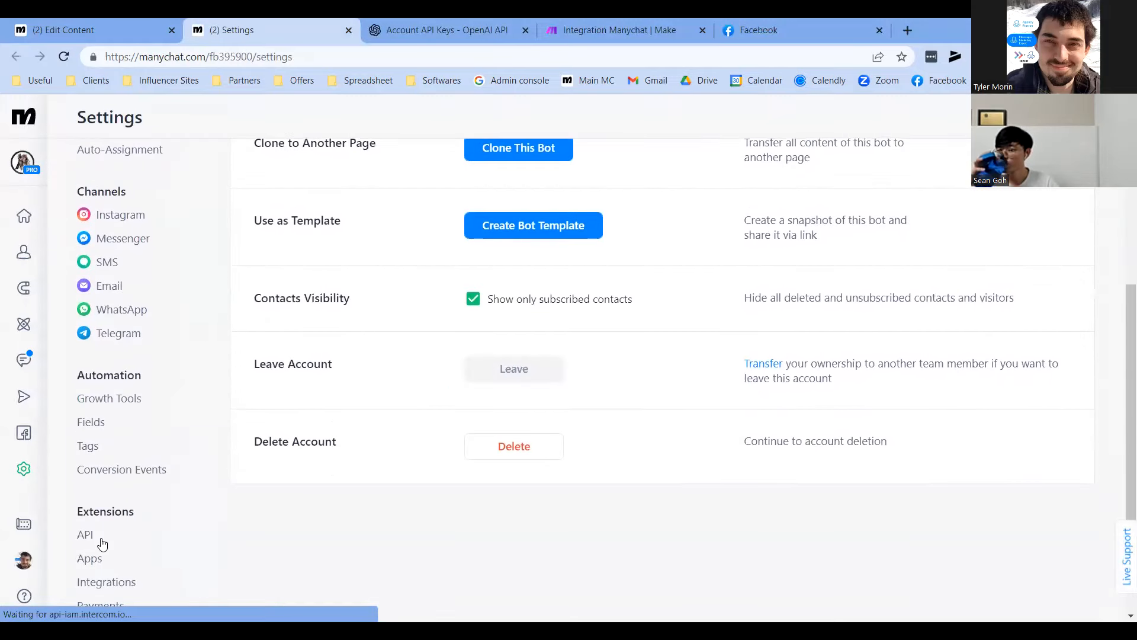
{"action": "left_click", "coordinate": [87, 535]}
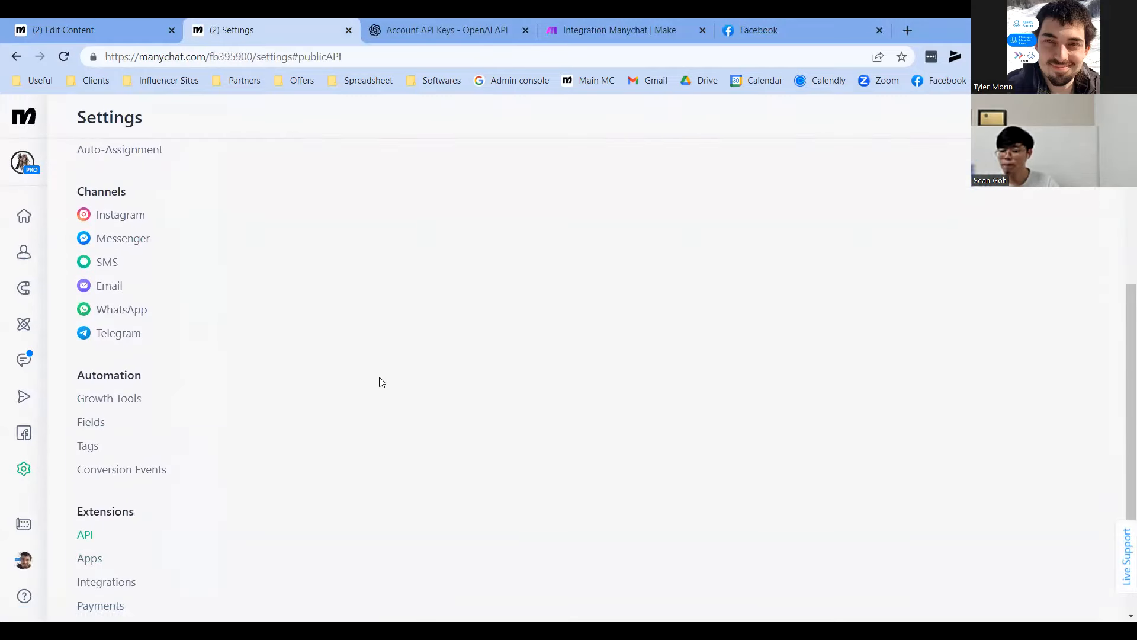
{"action": "scroll", "coordinate": [440, 412], "scroll_direction": "up", "scroll_amount": 4}
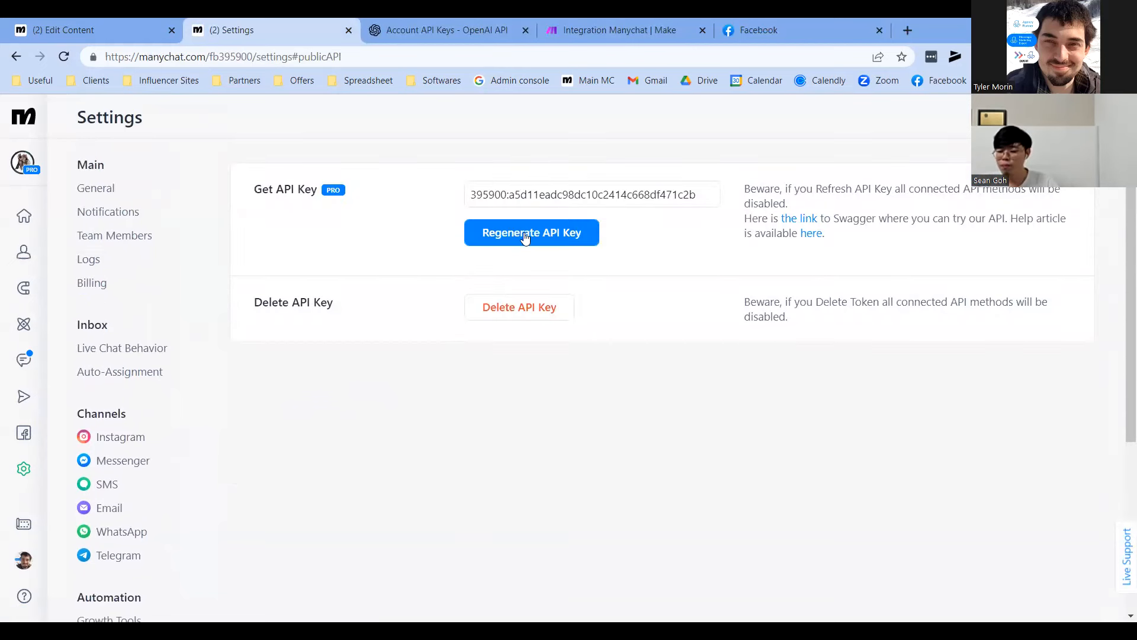
{"action": "left_click_drag", "start_coordinate": [255, 188], "coordinate": [306, 190]}
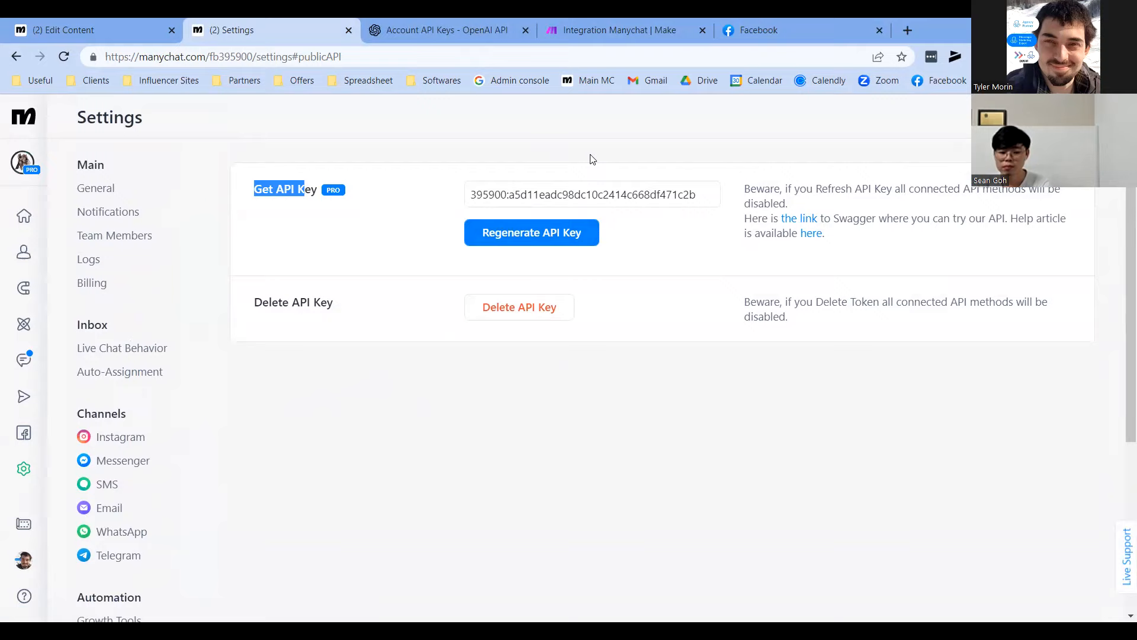
{"action": "triple_click", "coordinate": [545, 194]}
{"action": "key", "text": "ctrl+c"}
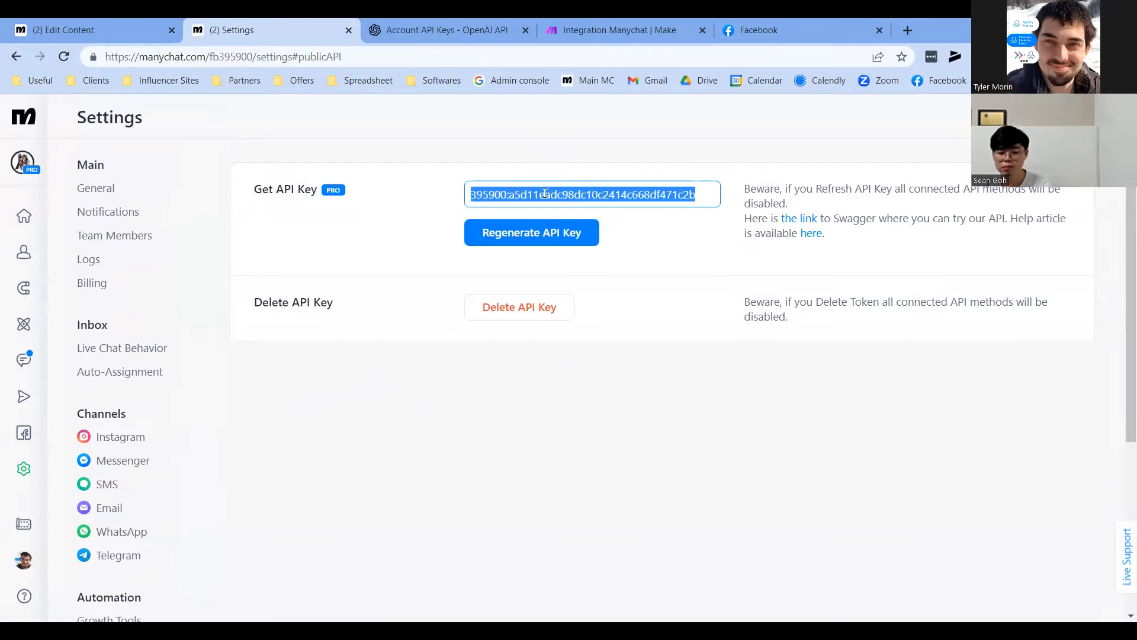
Paste the API key as the Make connection's access token and save it
{"action": "left_click", "coordinate": [585, 18]}
{"action": "left_click", "coordinate": [695, 363]}
{"action": "key", "text": "ctrl+v"}
{"action": "left_click", "coordinate": [875, 426]}
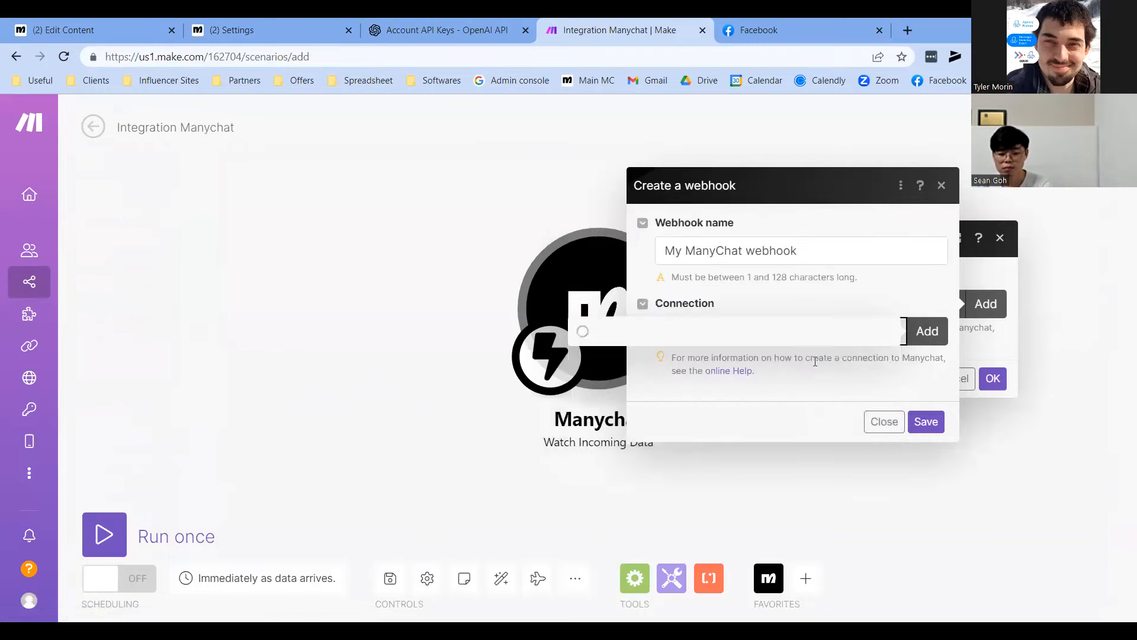
Save the webhook and confirm My ManyChat webhook stays selected on the trigger
{"action": "left_click", "coordinate": [926, 427]}
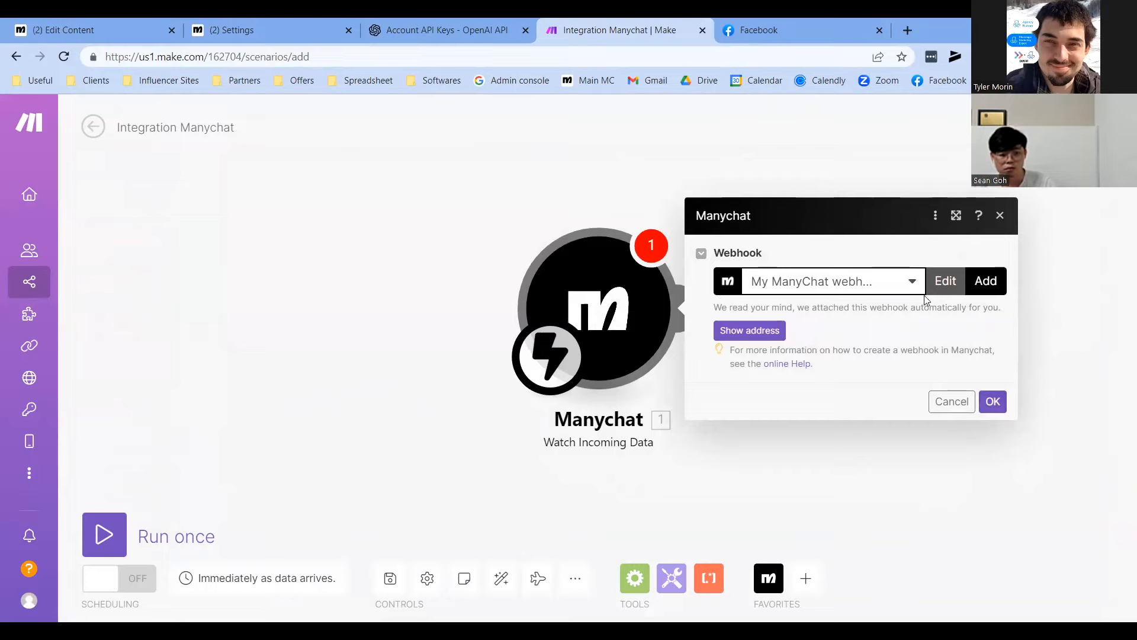
{"action": "left_click", "coordinate": [992, 402]}
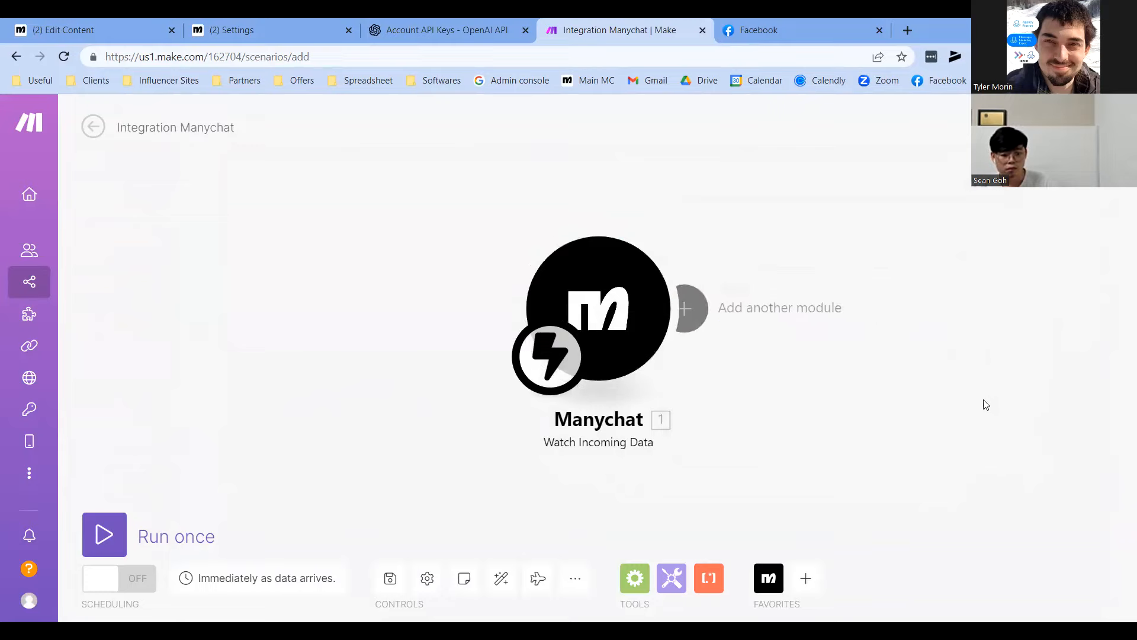
{"action": "left_click", "coordinate": [637, 323]}
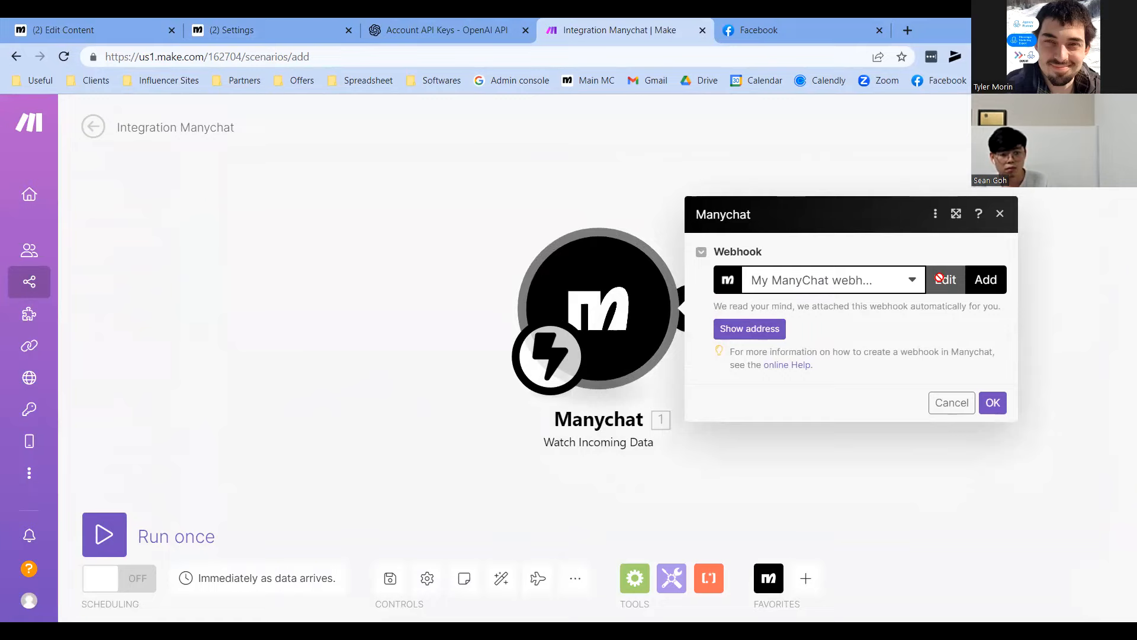
{"action": "left_click", "coordinate": [909, 280]}
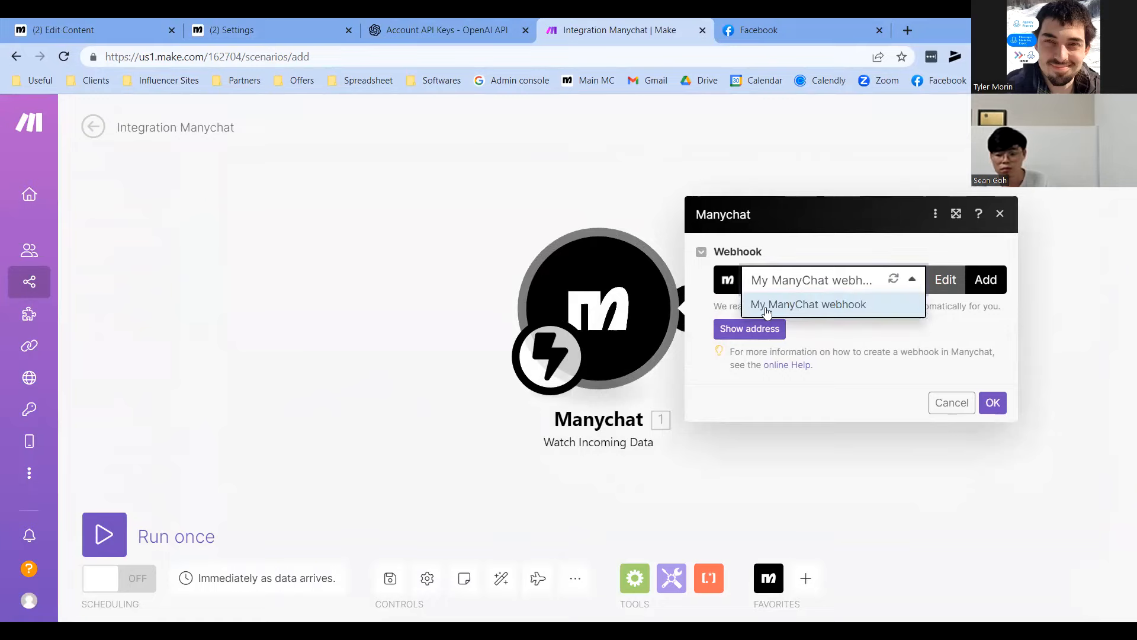
{"action": "left_click", "coordinate": [841, 313]}
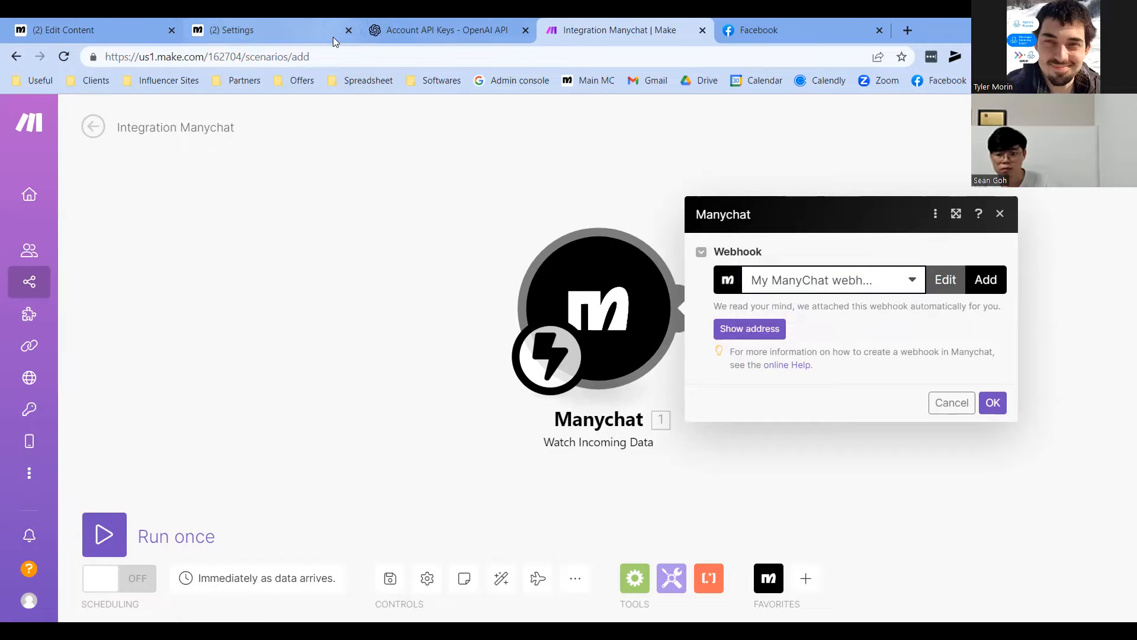
{"action": "left_click", "coordinate": [155, 18]}
Pan around the ManyChat flow and briefly inspect the Integromat Action step
{"action": "left_click_drag", "start_coordinate": [364, 452], "coordinate": [424, 459]}
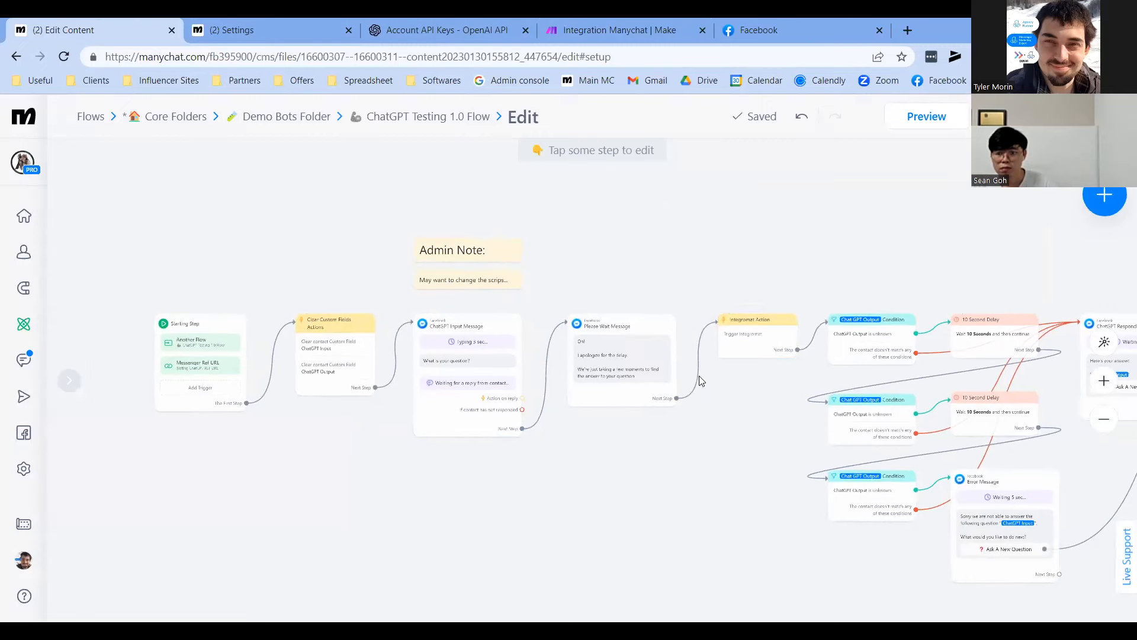
{"action": "left_click", "coordinate": [696, 331]}
{"action": "left_click", "coordinate": [357, 401]}
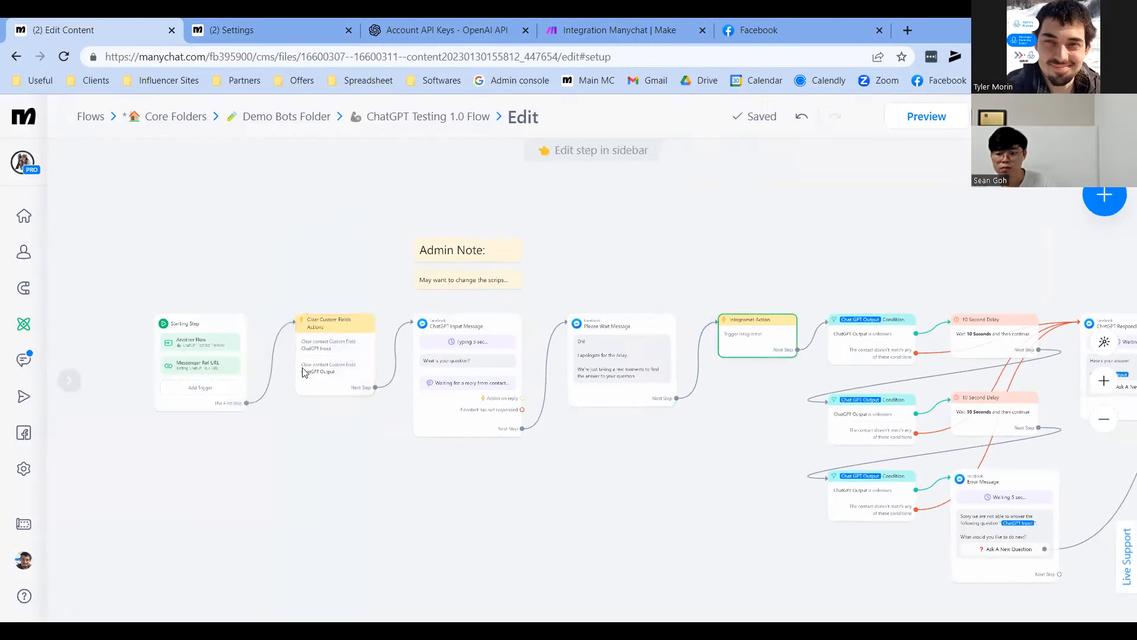
{"action": "left_click_drag", "start_coordinate": [715, 458], "coordinate": [513, 452]}
{"action": "scroll", "coordinate": [551, 432], "scroll_direction": "down", "scroll_amount": 3}
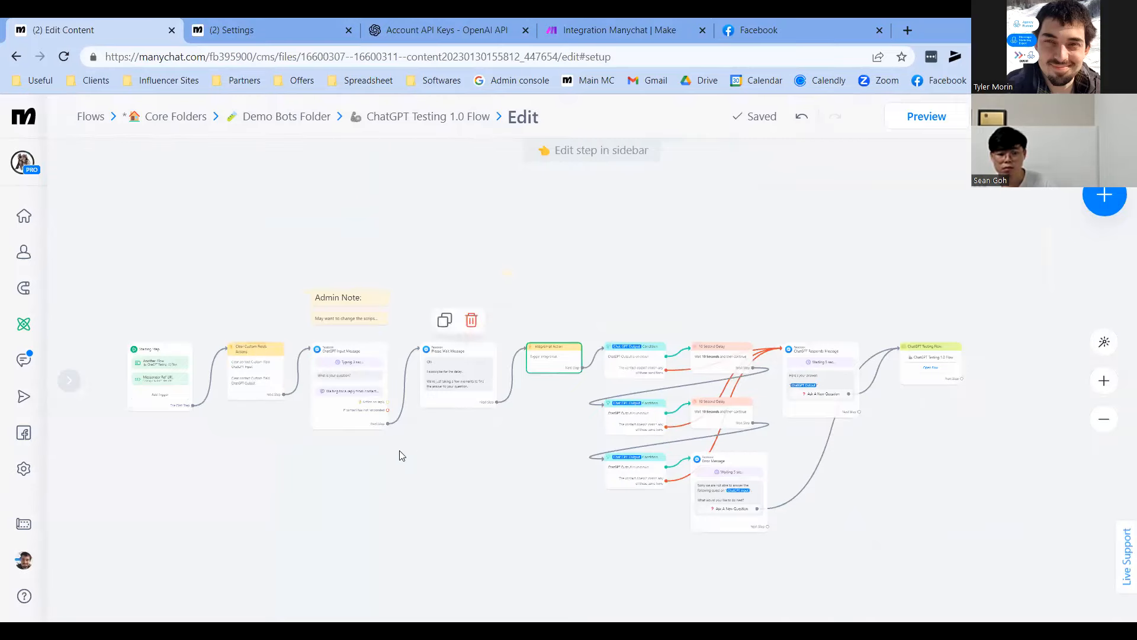
{"action": "left_click_drag", "start_coordinate": [397, 450], "coordinate": [407, 449]}
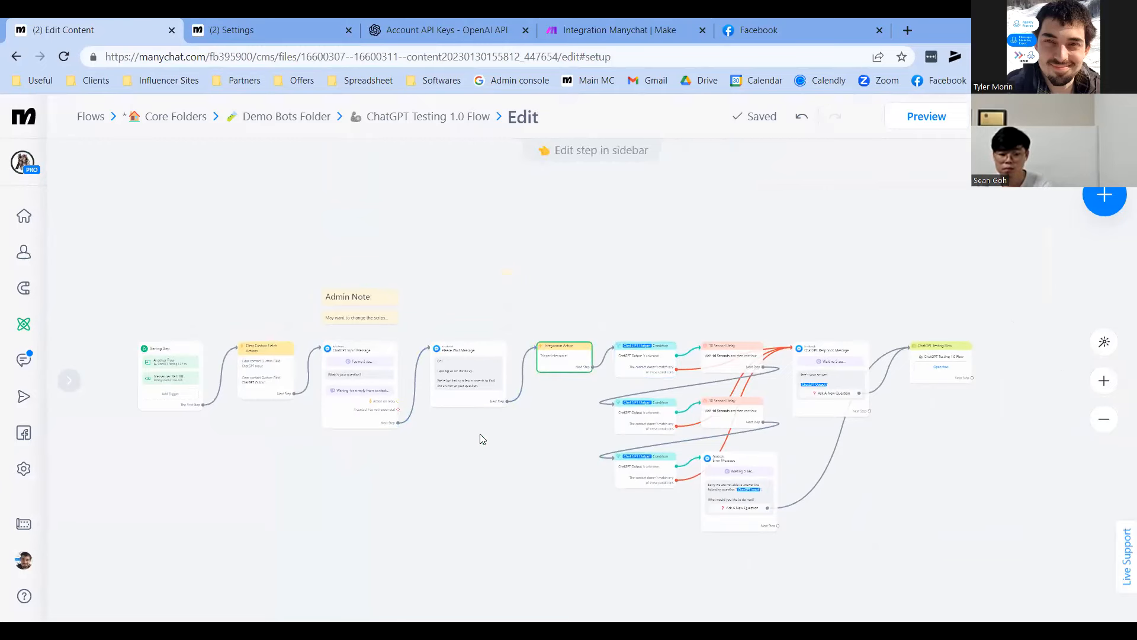
{"action": "scroll", "coordinate": [413, 471], "scroll_direction": "up", "scroll_amount": 5}
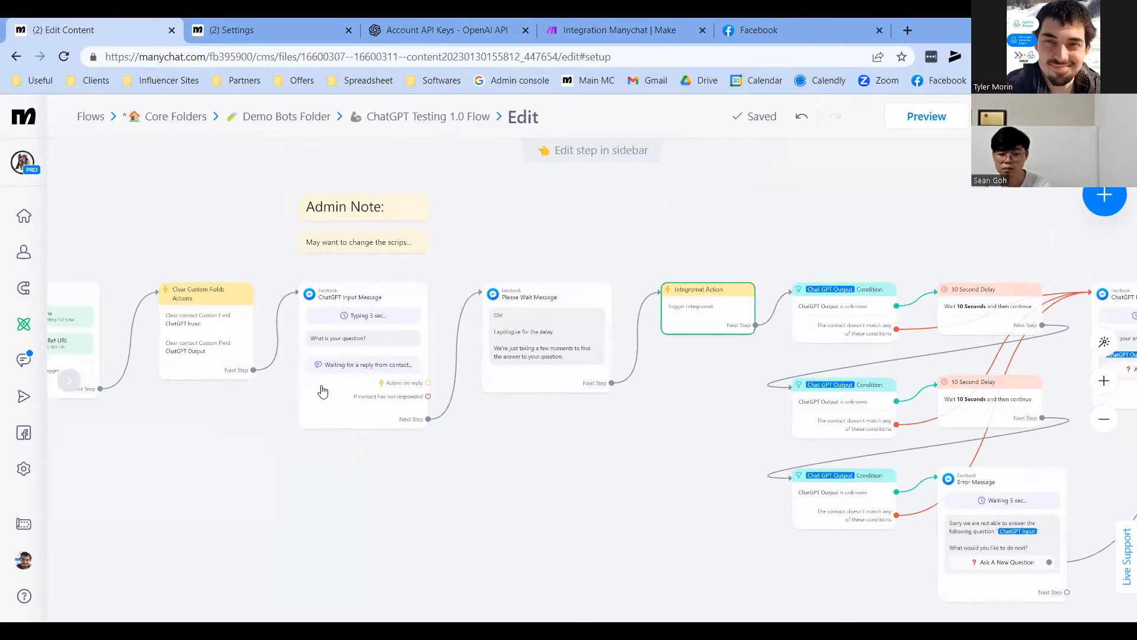
{"action": "left_click_drag", "start_coordinate": [249, 441], "coordinate": [267, 451]}
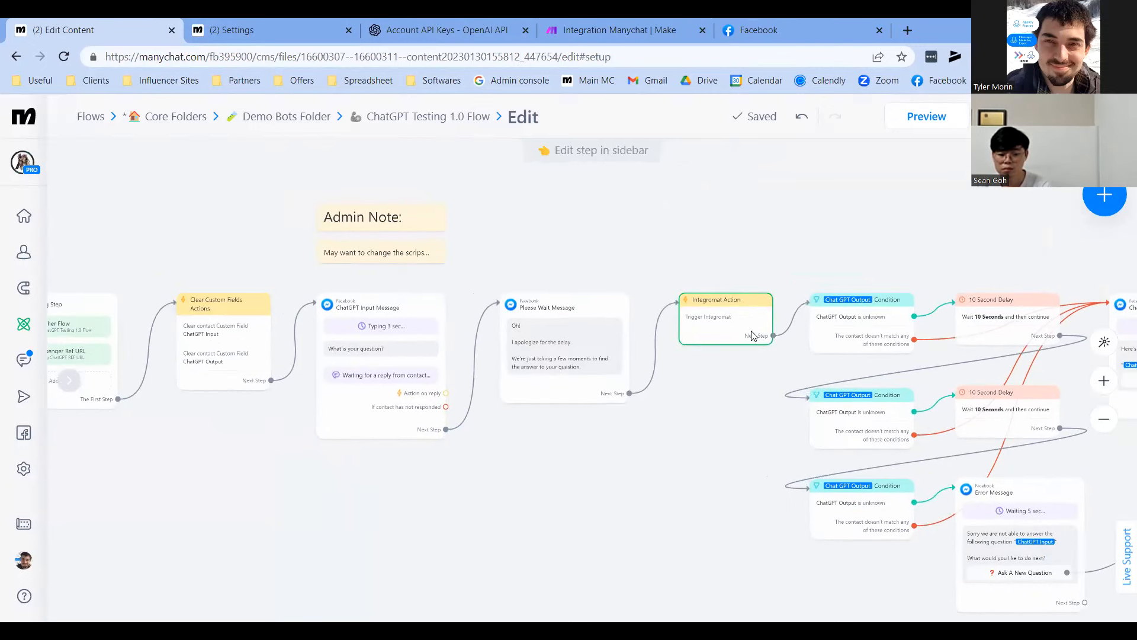
Set the Integromat Action step to trigger My ManyChat webhook and close its settings
{"action": "left_click", "coordinate": [711, 323]}
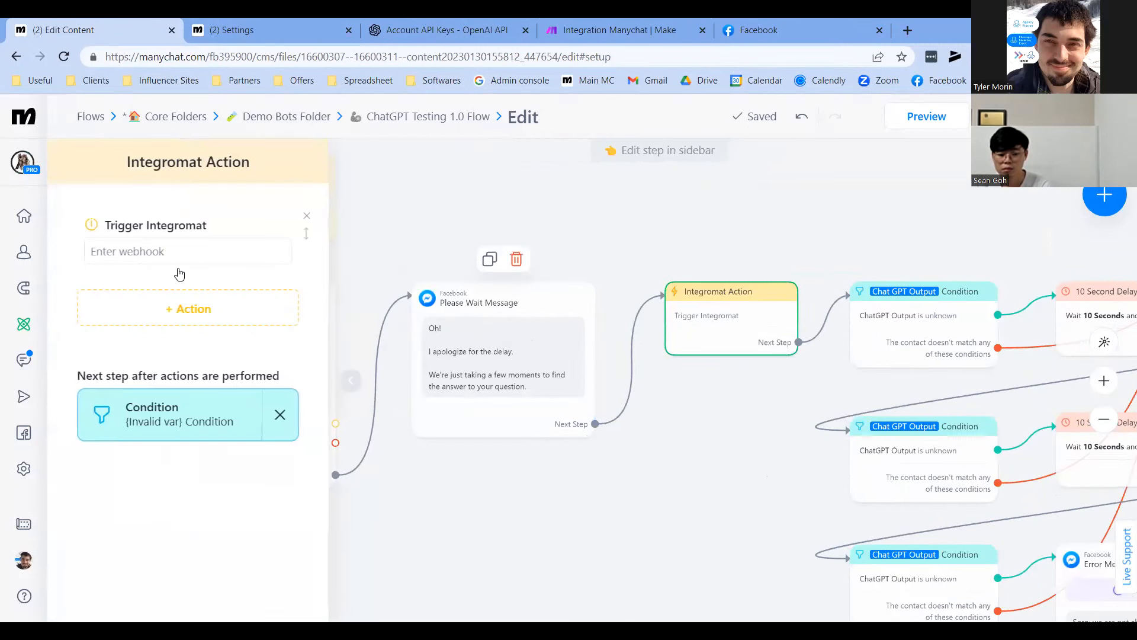
{"action": "left_click", "coordinate": [149, 253]}
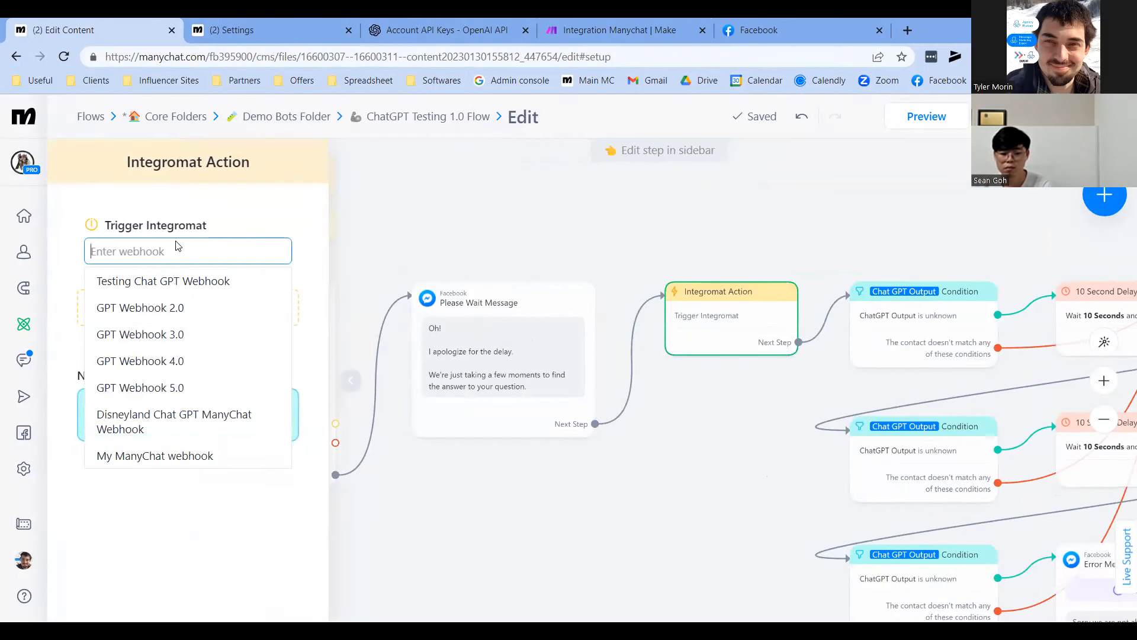
{"action": "left_click", "coordinate": [156, 455]}
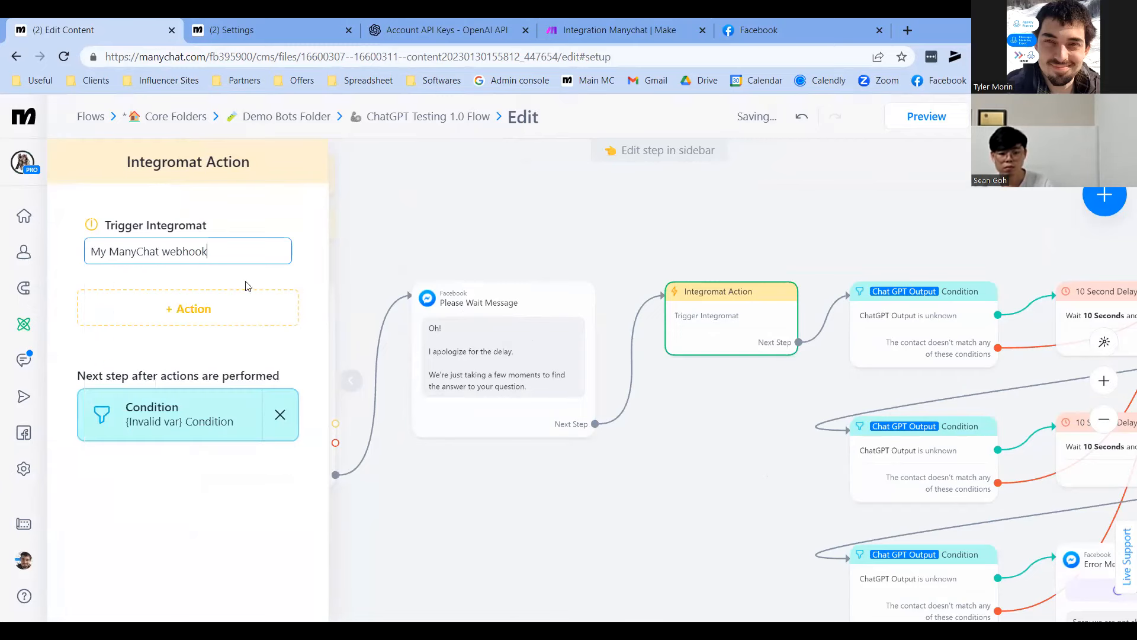
{"action": "left_click", "coordinate": [646, 501]}
{"action": "left_click", "coordinate": [1025, 116]}
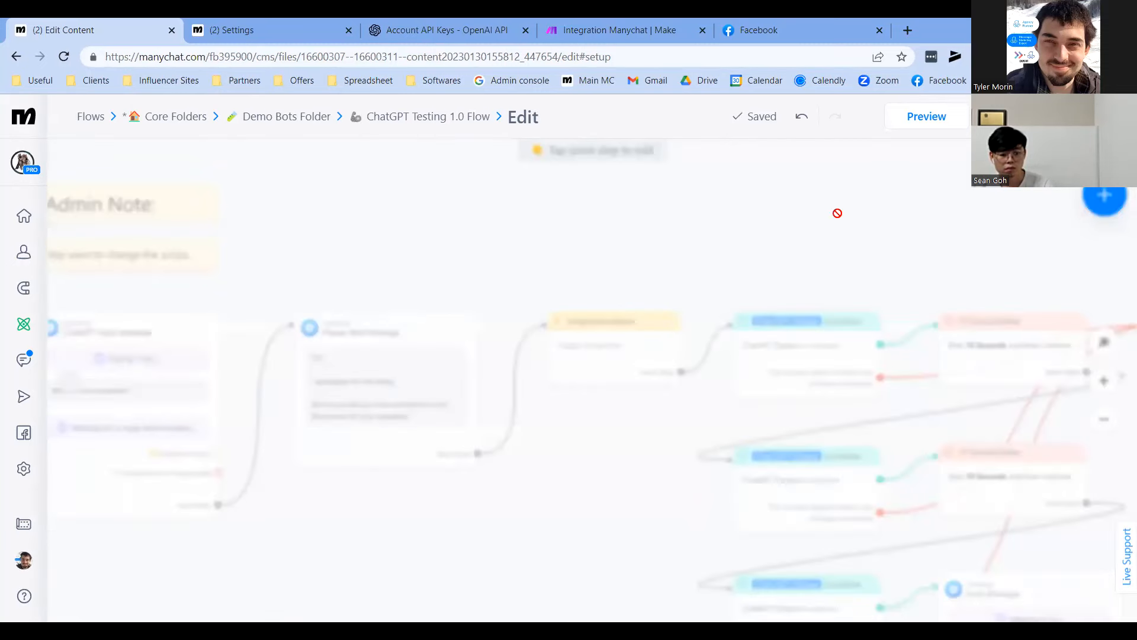
{"action": "left_click", "coordinate": [672, 24]}
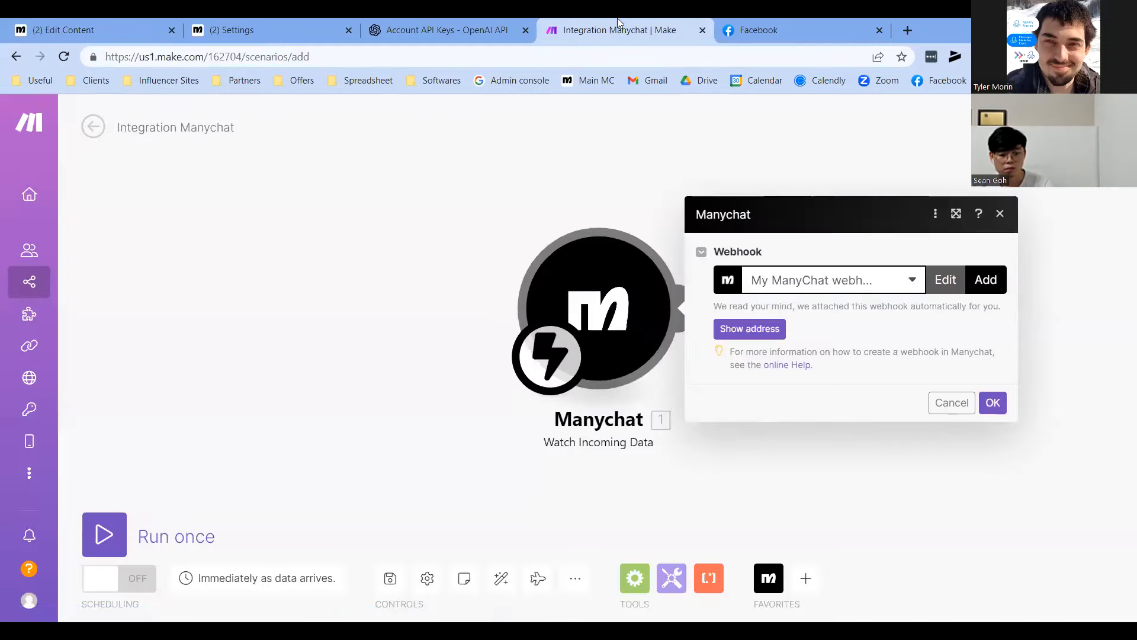
Close the Manychat module settings and run the scenario once to await data
{"action": "left_click", "coordinate": [518, 216]}
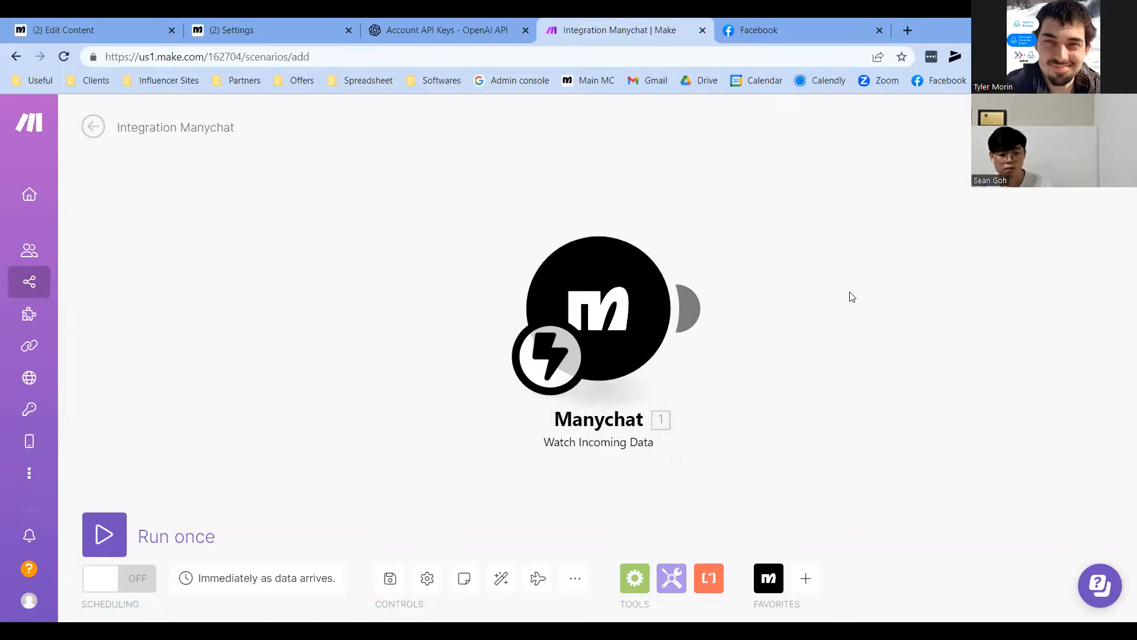
{"action": "left_click", "coordinate": [102, 534]}
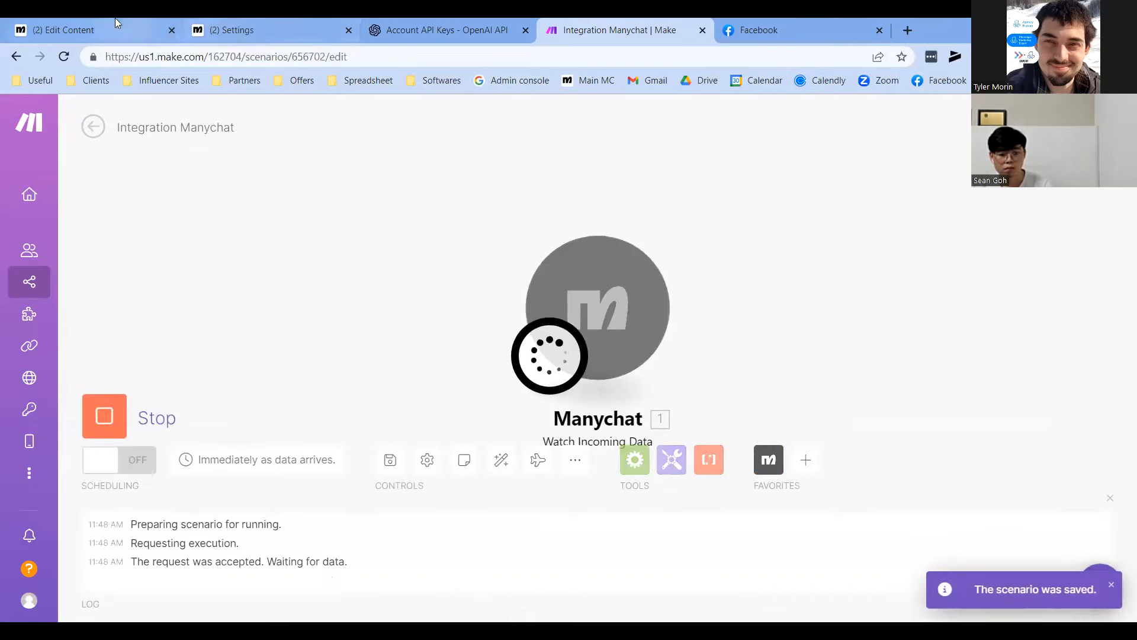
{"action": "left_click", "coordinate": [132, 23]}
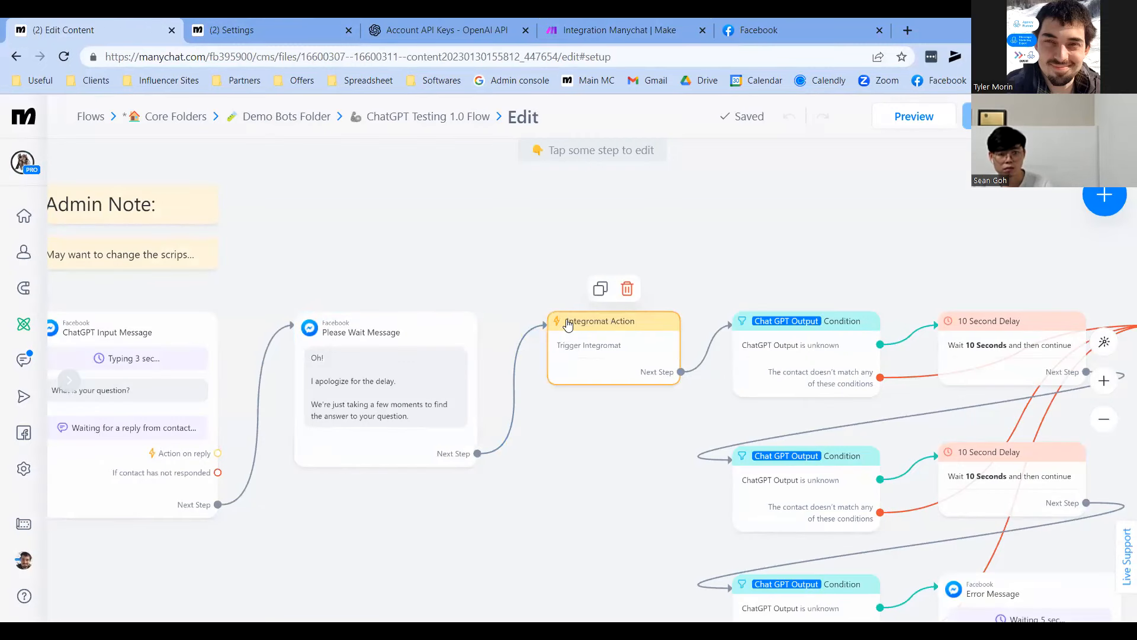
Check the Starting Step's triggers, then preview the flow in Messenger on Facebook
{"action": "left_click_drag", "start_coordinate": [605, 234], "coordinate": [734, 245]}
{"action": "scroll", "coordinate": [744, 227], "scroll_direction": "down", "scroll_amount": 1}
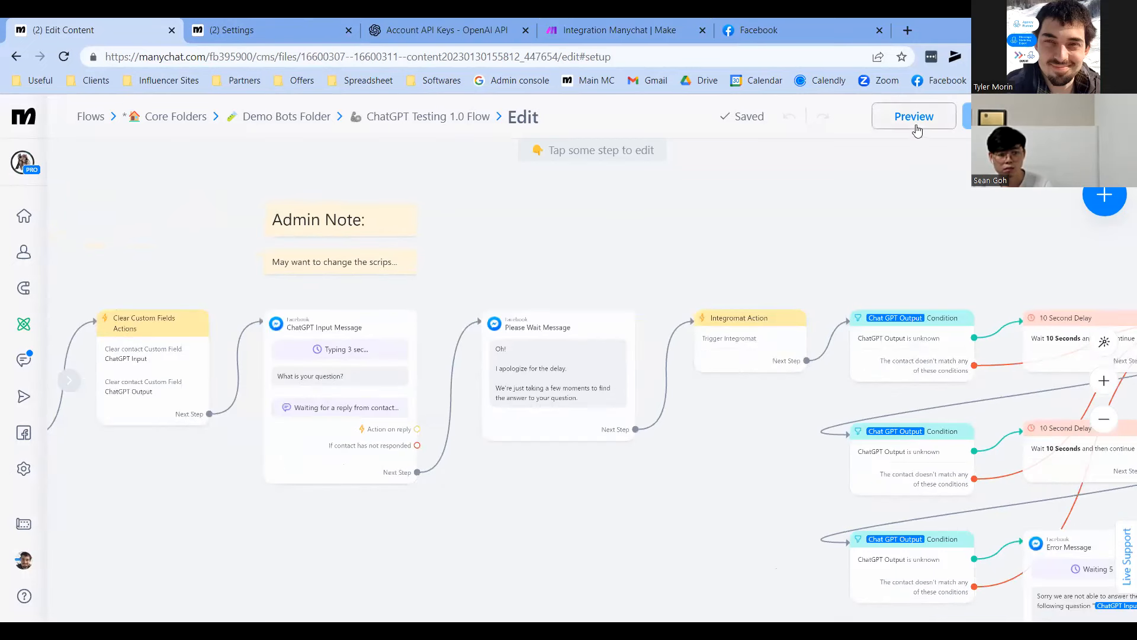
{"action": "scroll", "coordinate": [859, 244], "scroll_direction": "left", "scroll_amount": 5}
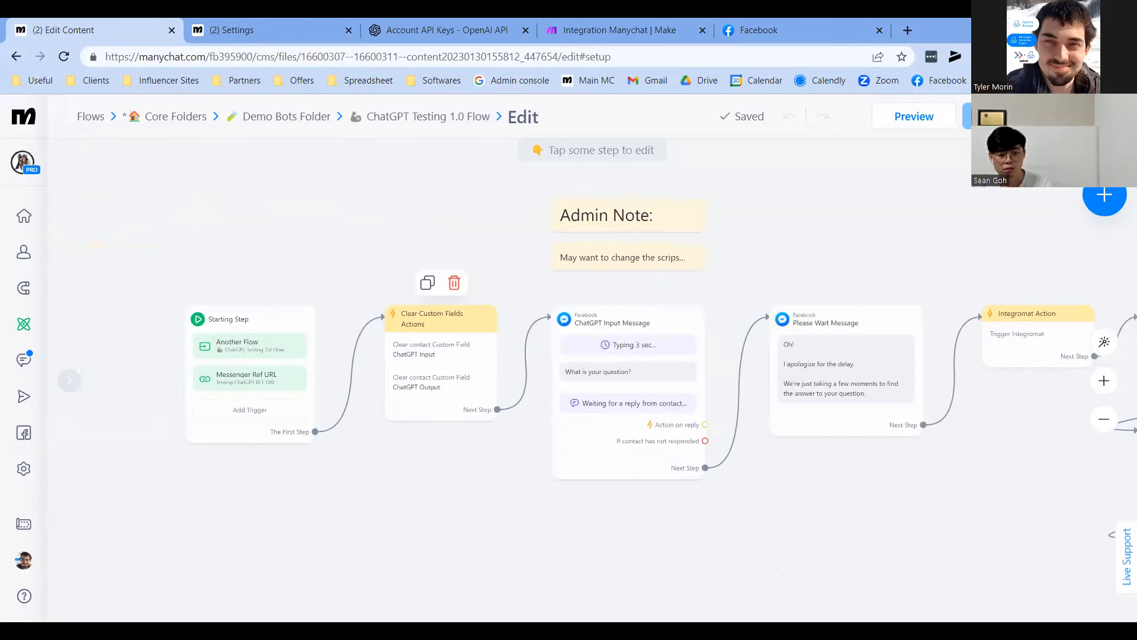
{"action": "left_click", "coordinate": [290, 332]}
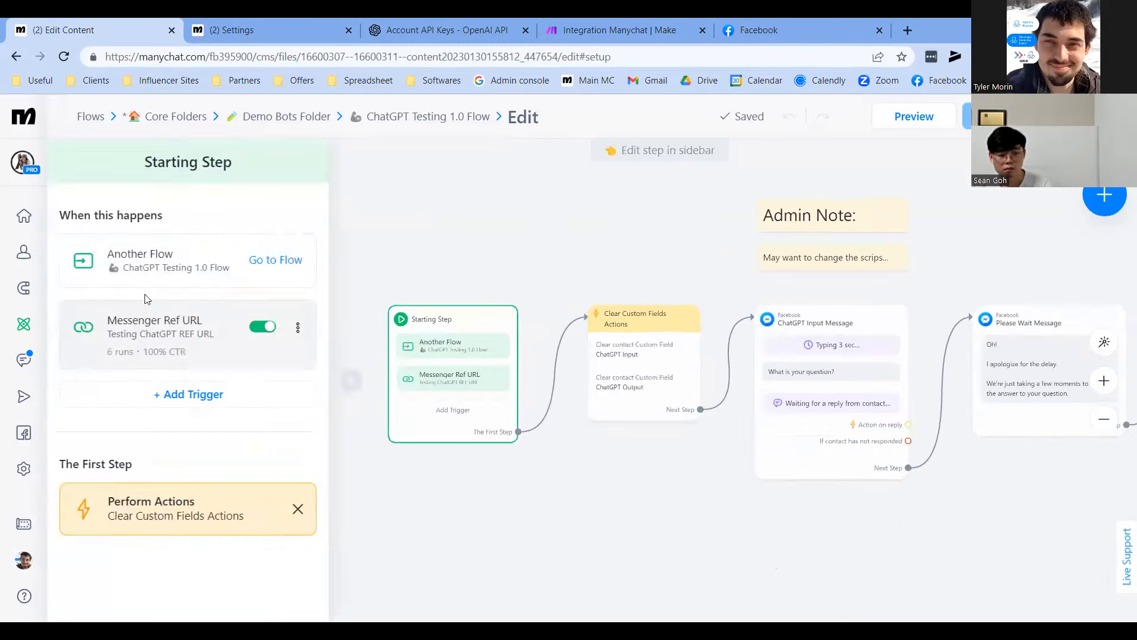
{"action": "left_click", "coordinate": [351, 379]}
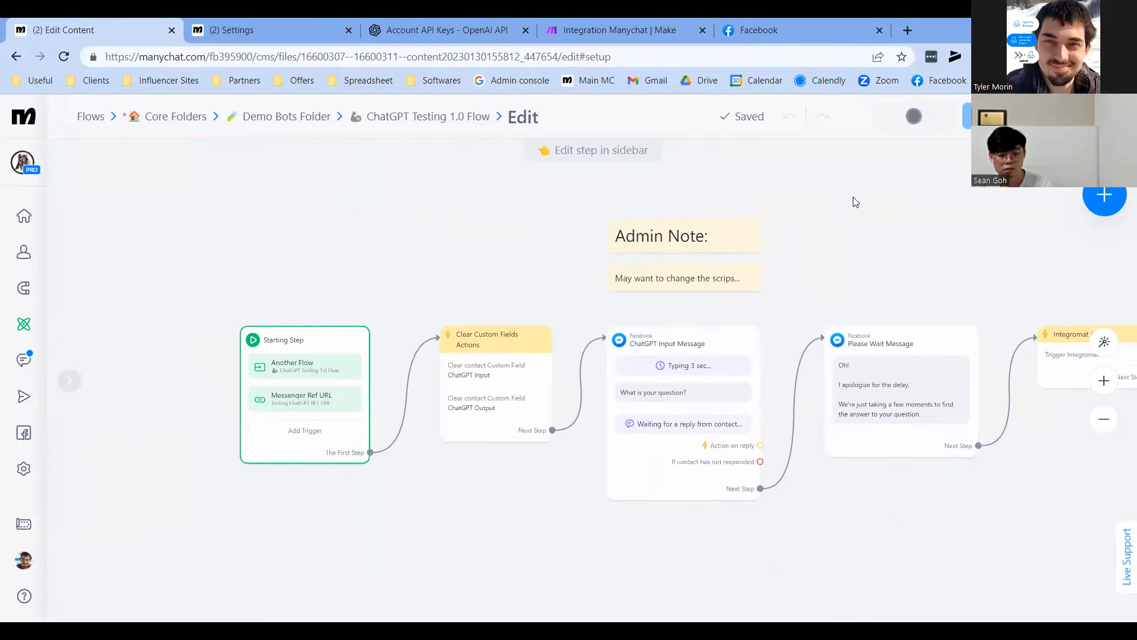
{"action": "left_click", "coordinate": [911, 118]}
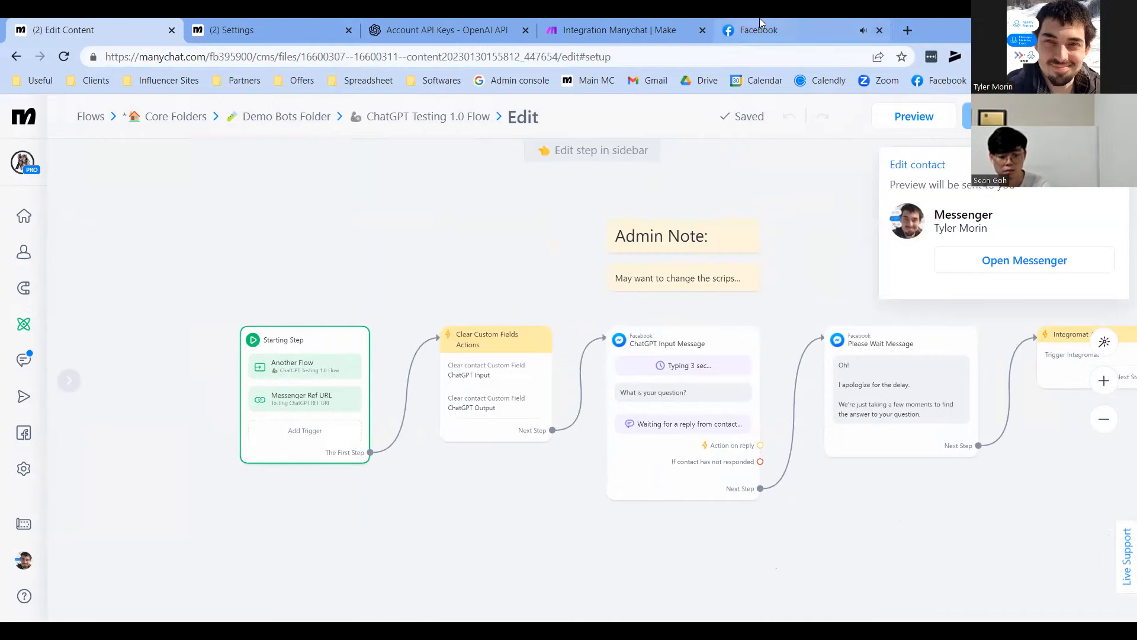
{"action": "mouse_move", "coordinate": [756, 24]}
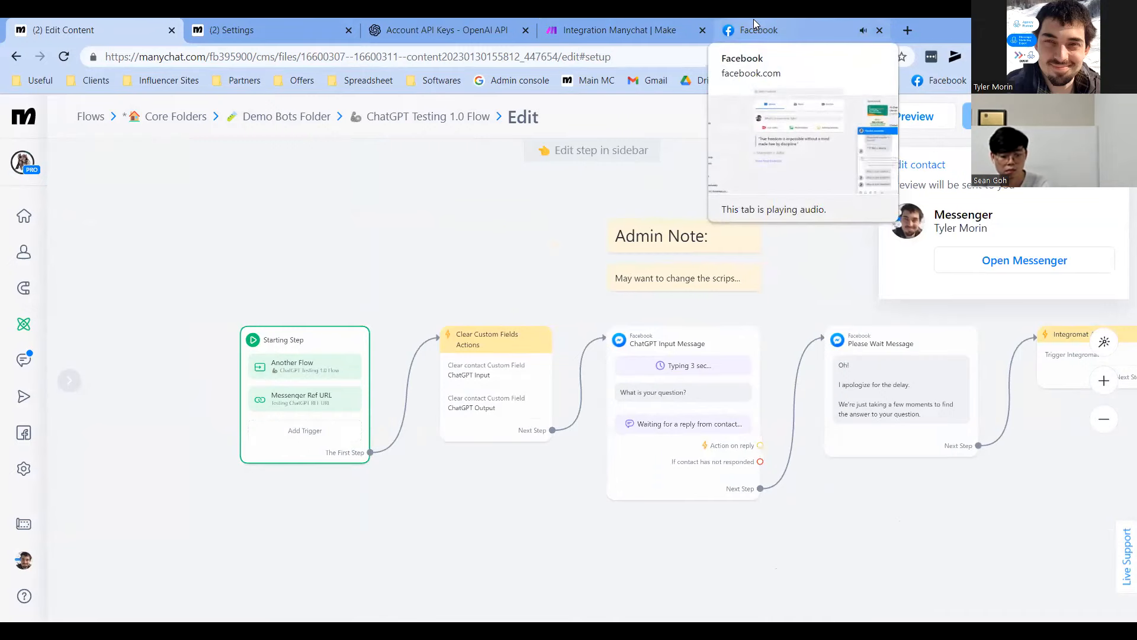
{"action": "left_click", "coordinate": [756, 30]}
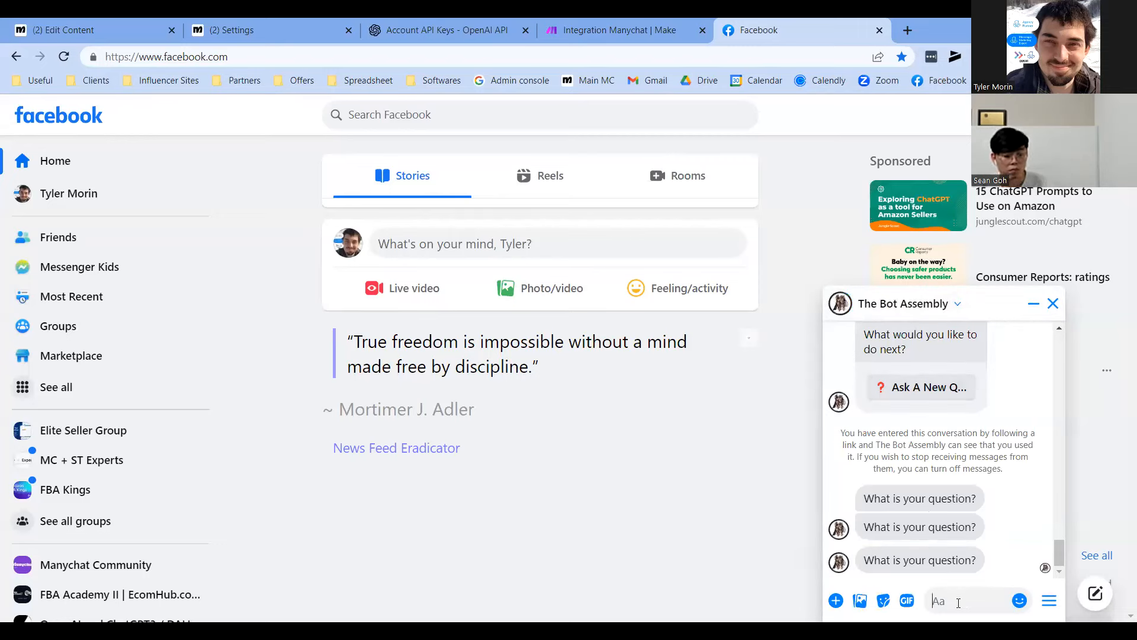
Send the test reply 'ty' to the bot in the Messenger chat
{"action": "type", "text": "tyler"}
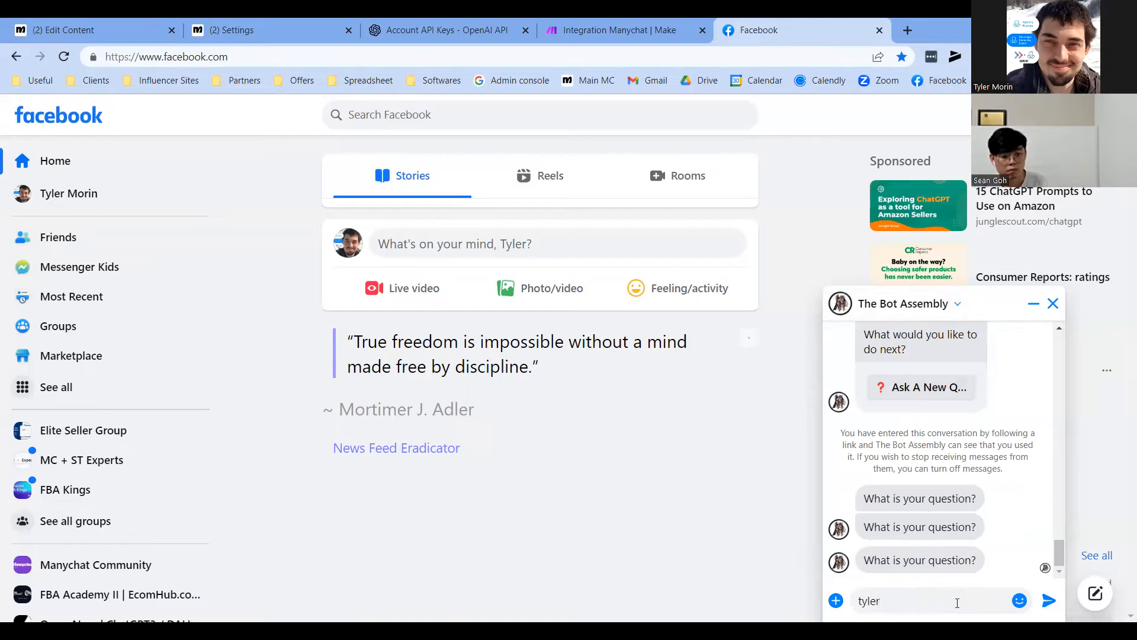
{"action": "key", "text": "Return"}
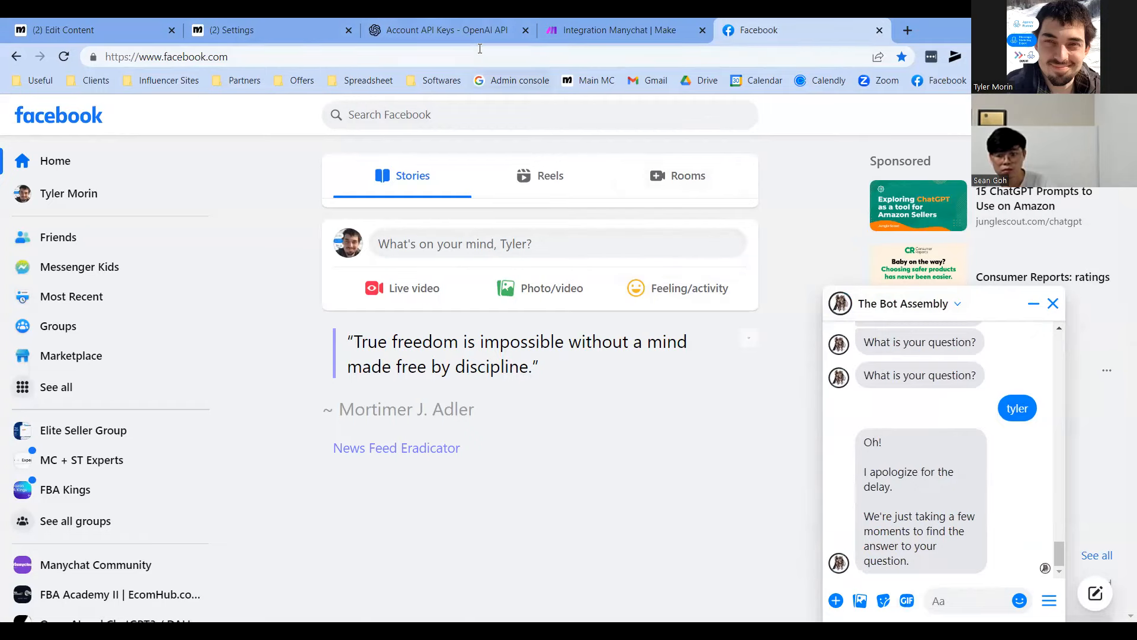
{"action": "left_click", "coordinate": [614, 23]}
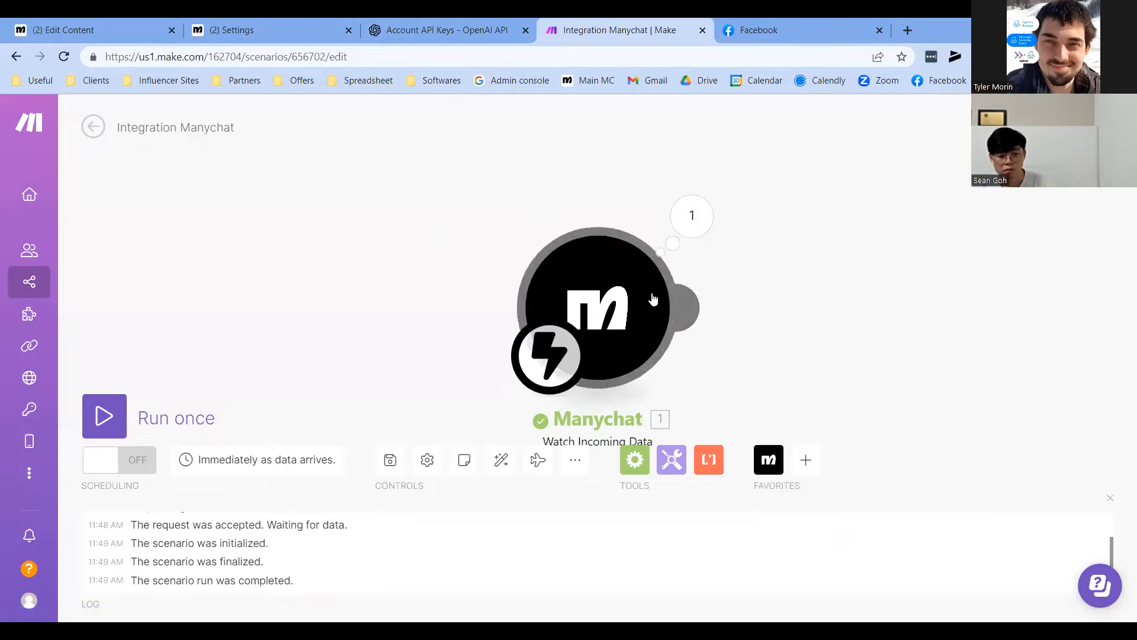
Check the trigger's processed bundle and add an empty module slot after it
{"action": "left_click_drag", "start_coordinate": [814, 339], "coordinate": [777, 254]}
{"action": "left_click_drag", "start_coordinate": [917, 374], "coordinate": [916, 433]}
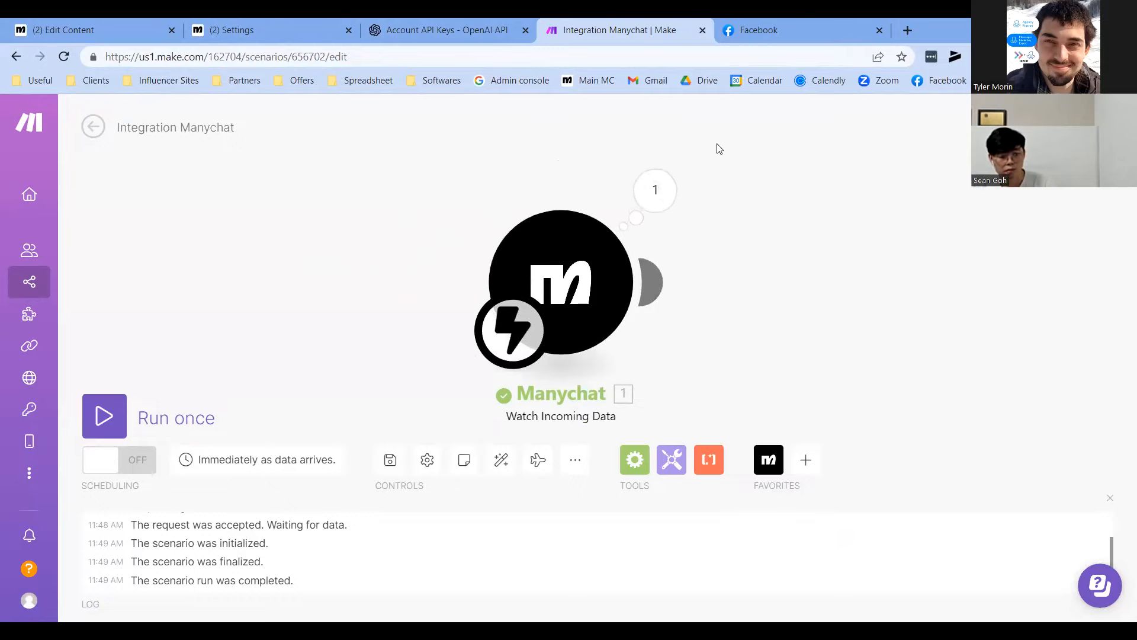
{"action": "left_click", "coordinate": [760, 23]}
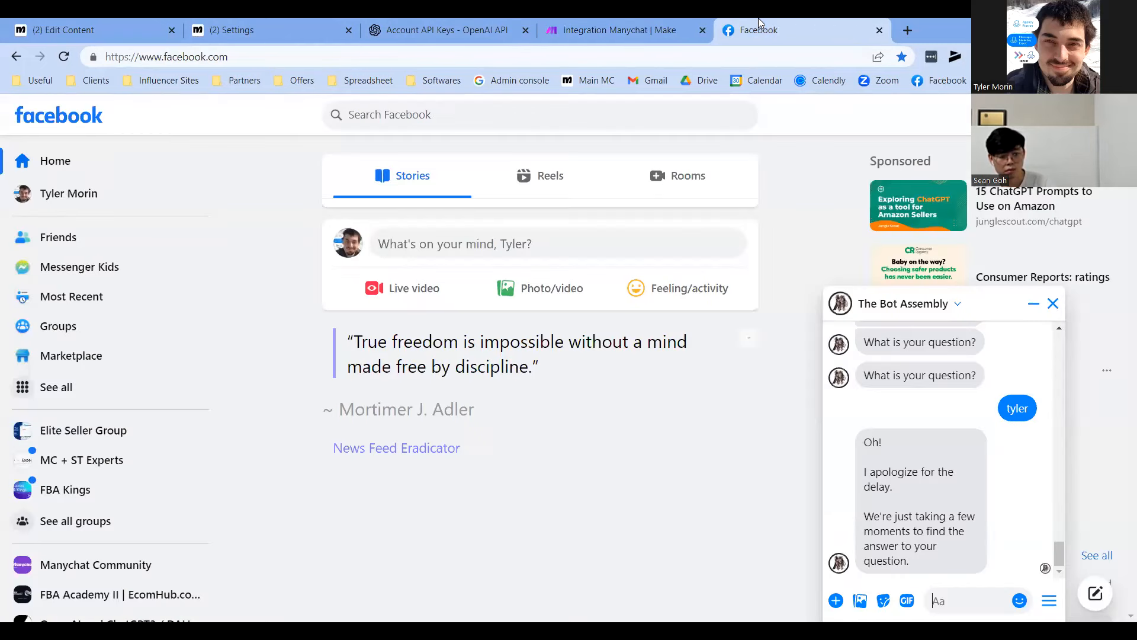
{"action": "left_click", "coordinate": [593, 25]}
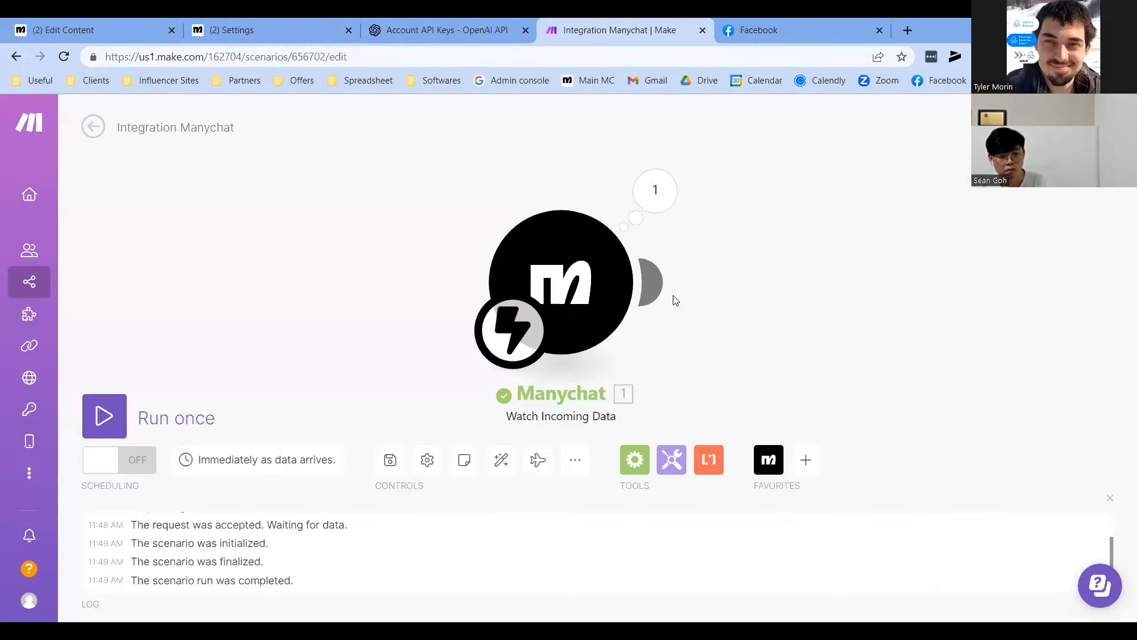
{"action": "left_click", "coordinate": [651, 283]}
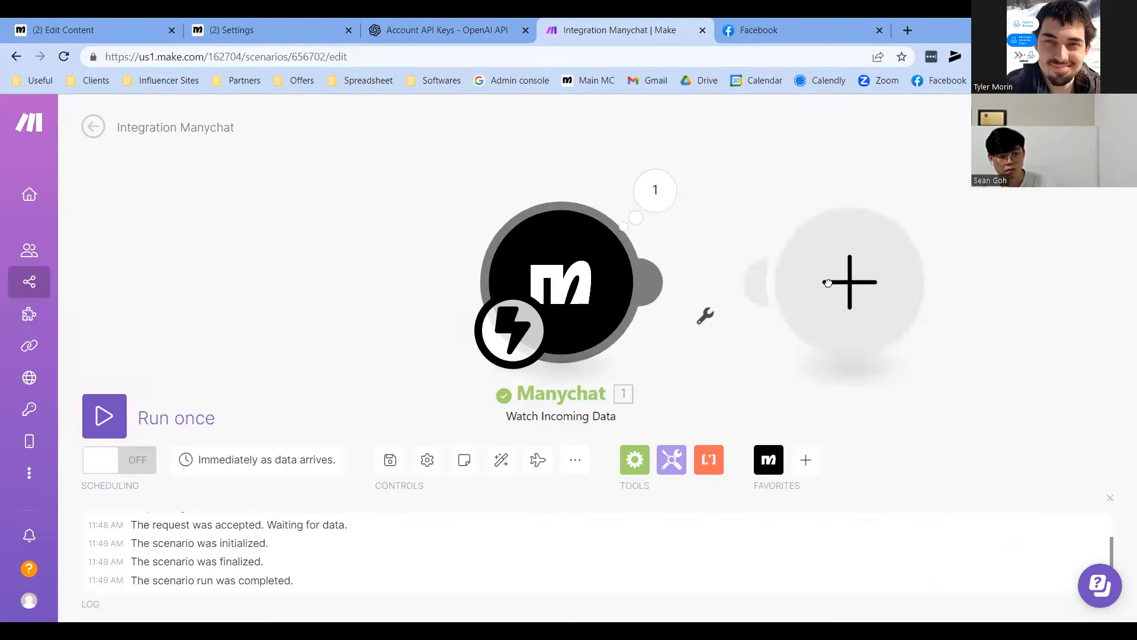
Search apps for 'open ai' and add the OpenAI GPT-3 Create a Completion action
{"action": "left_click", "coordinate": [868, 278]}
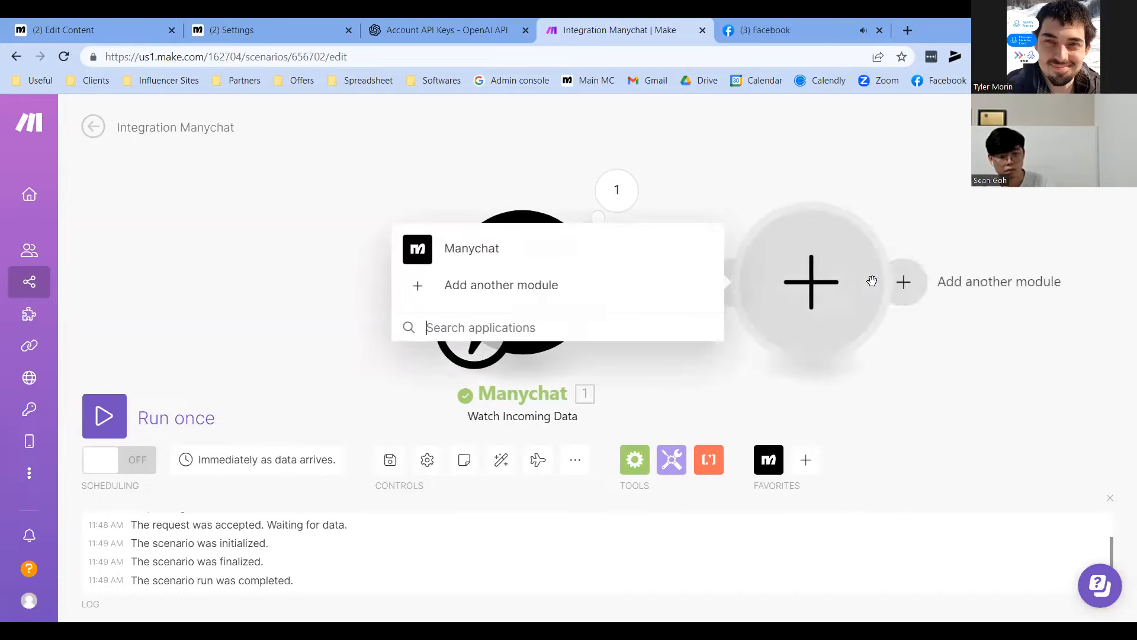
{"action": "left_click", "coordinate": [502, 327]}
{"action": "type", "text": "open ai"}
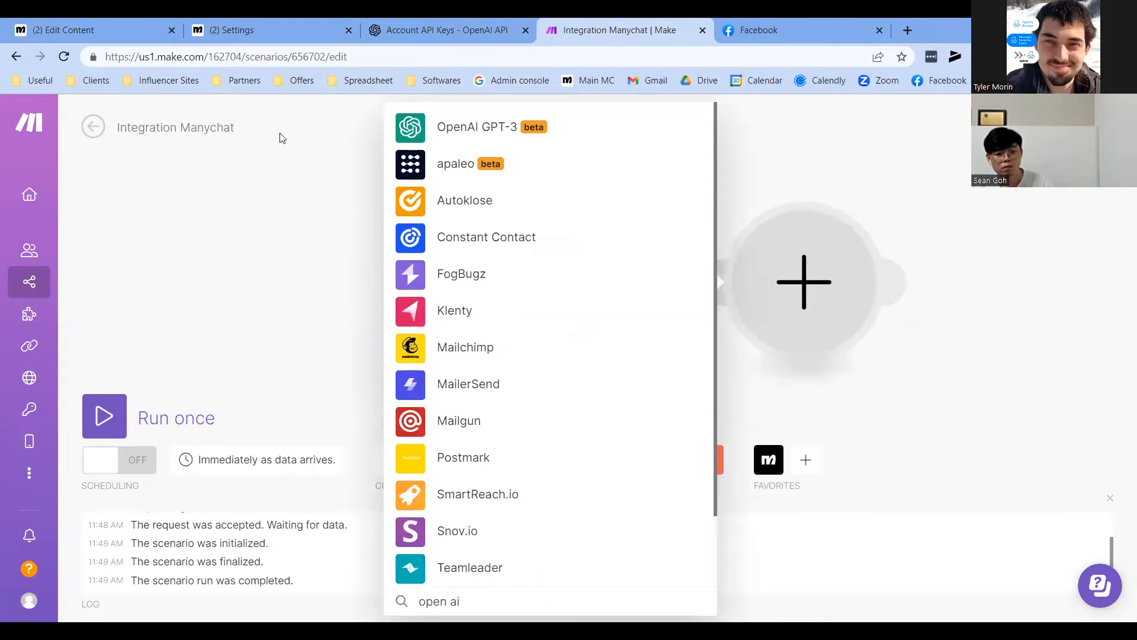
{"action": "left_click", "coordinate": [474, 131]}
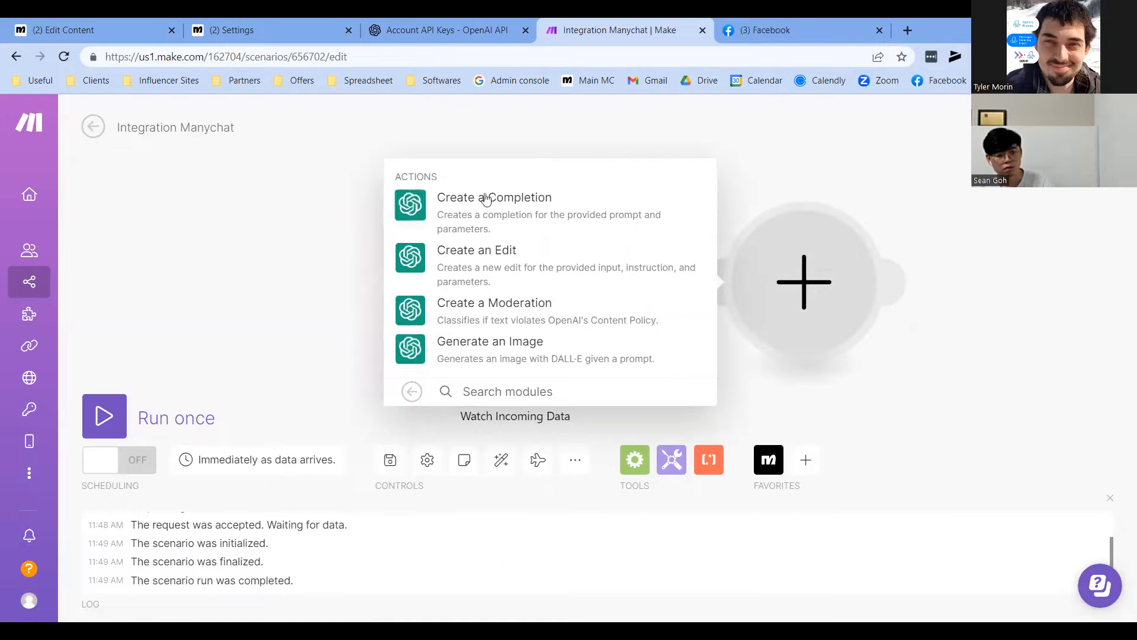
{"action": "left_click", "coordinate": [499, 208]}
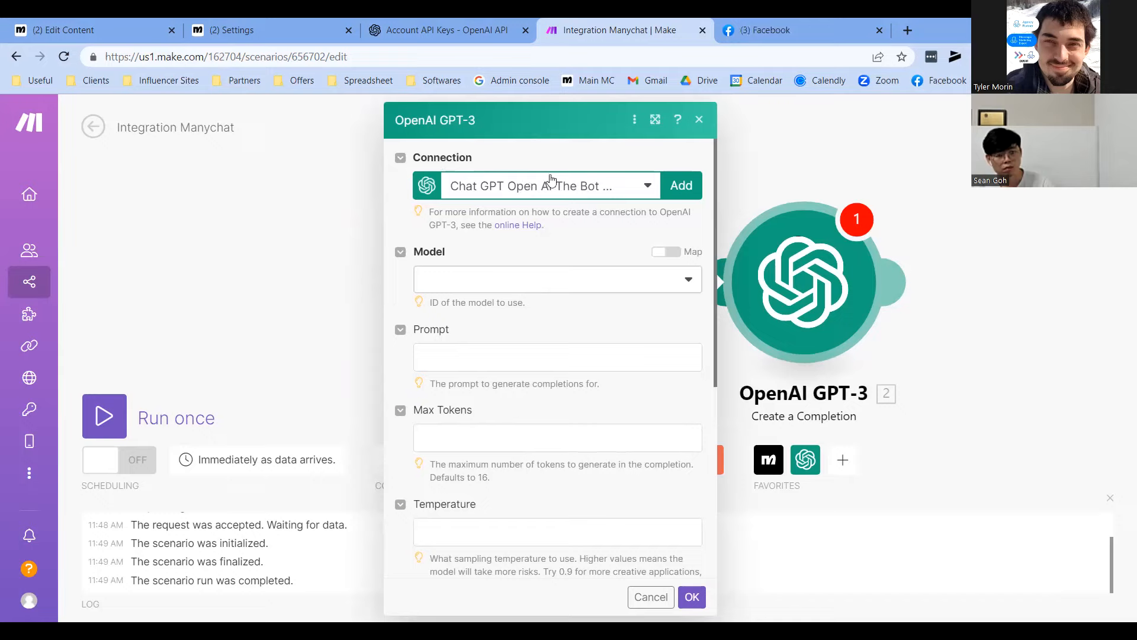
Start a new OpenAI connection in Make, then switch to the OpenAI API keys page
{"action": "left_click", "coordinate": [677, 185]}
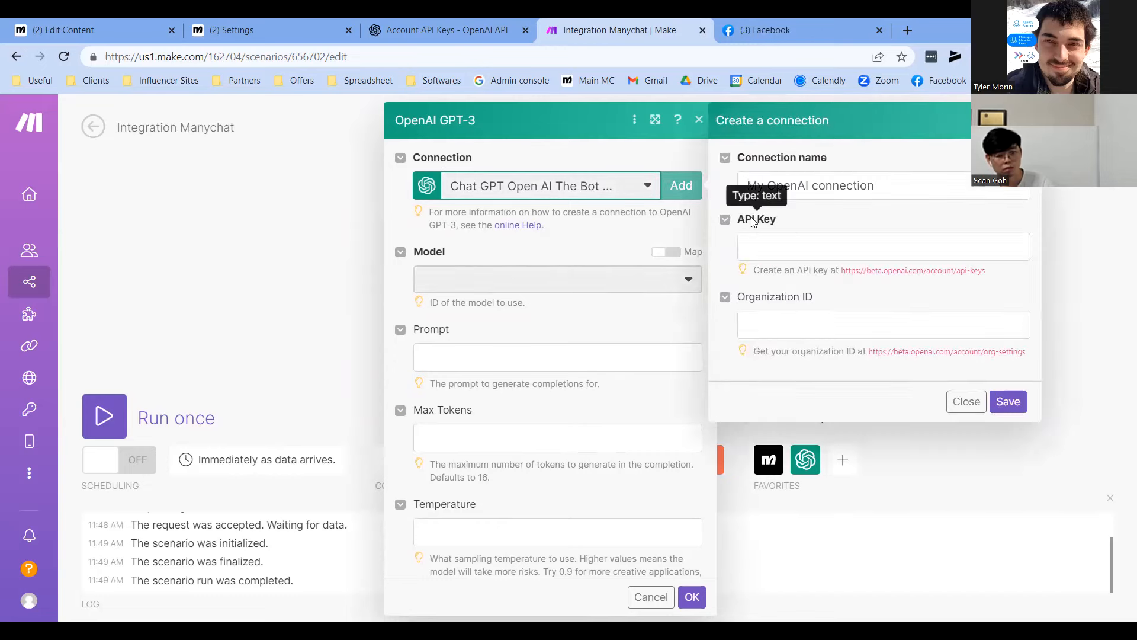
{"action": "left_click_drag", "start_coordinate": [745, 220], "coordinate": [778, 222]}
{"action": "left_click_drag", "start_coordinate": [753, 298], "coordinate": [814, 299]}
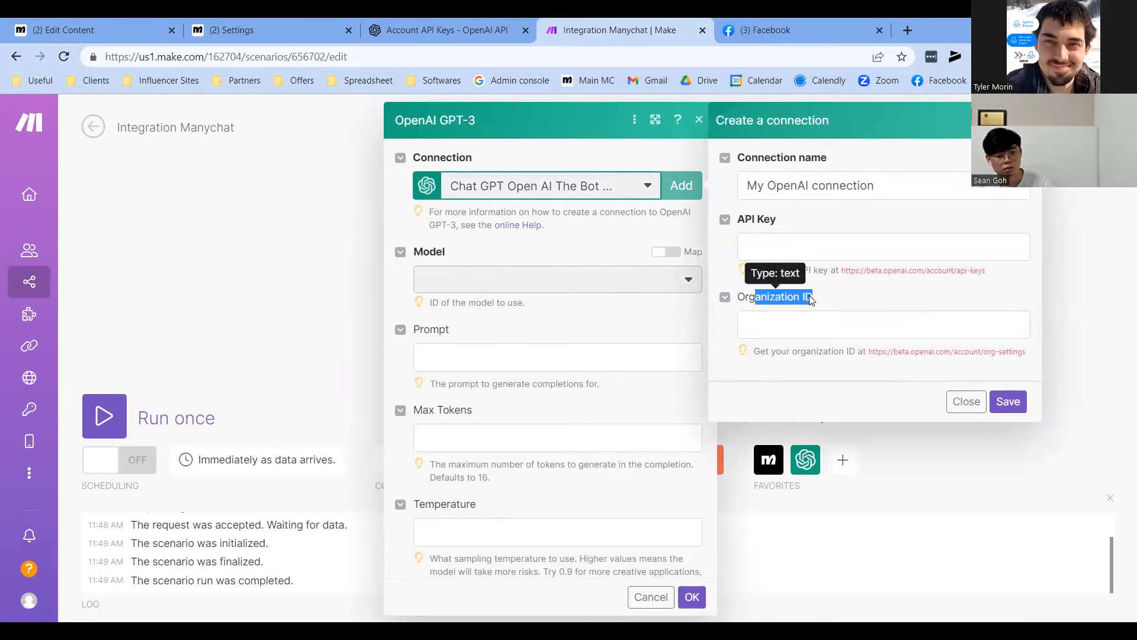
{"action": "left_click", "coordinate": [819, 301]}
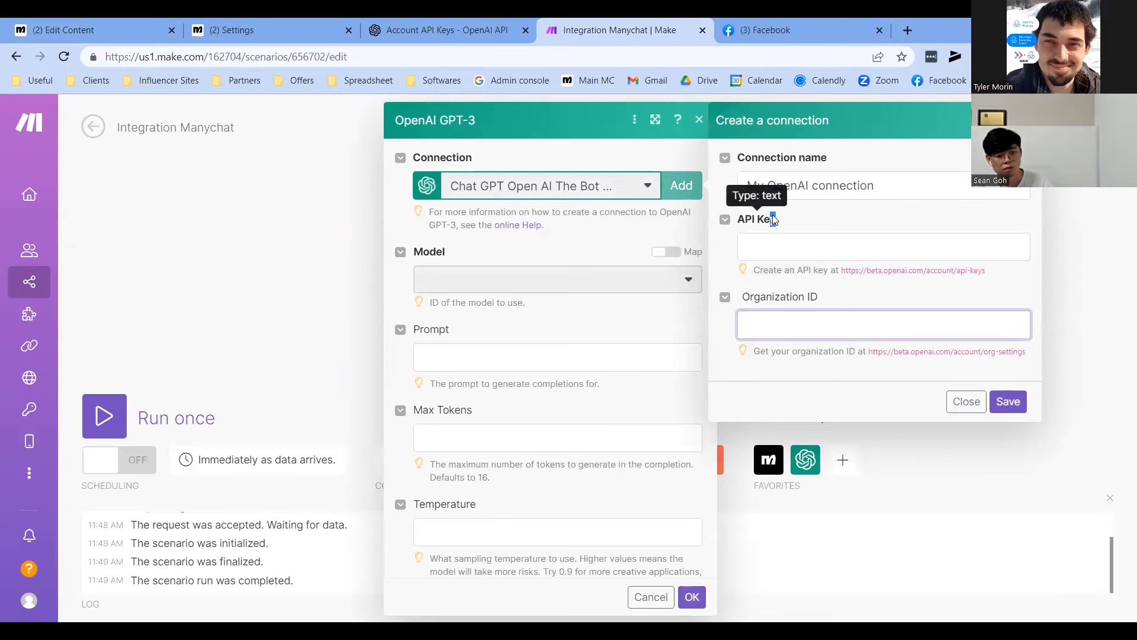
{"action": "left_click", "coordinate": [450, 33]}
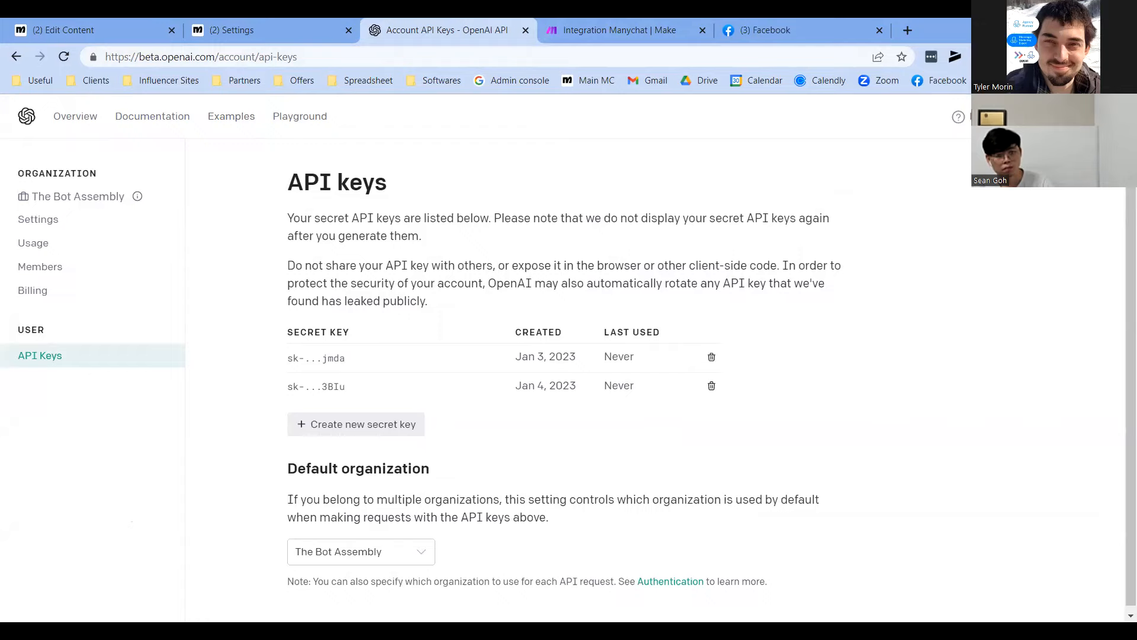
Generate a new OpenAI secret key and paste it into the connection's API Key field
{"action": "left_click_drag", "start_coordinate": [31, 330], "coordinate": [25, 330]}
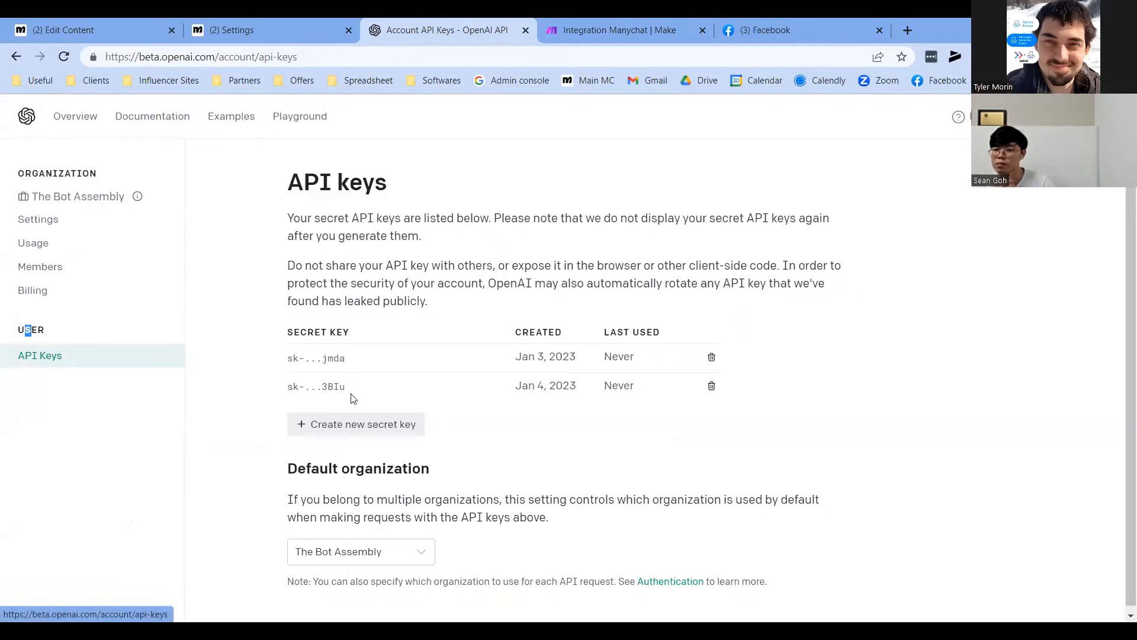
{"action": "left_click", "coordinate": [348, 425]}
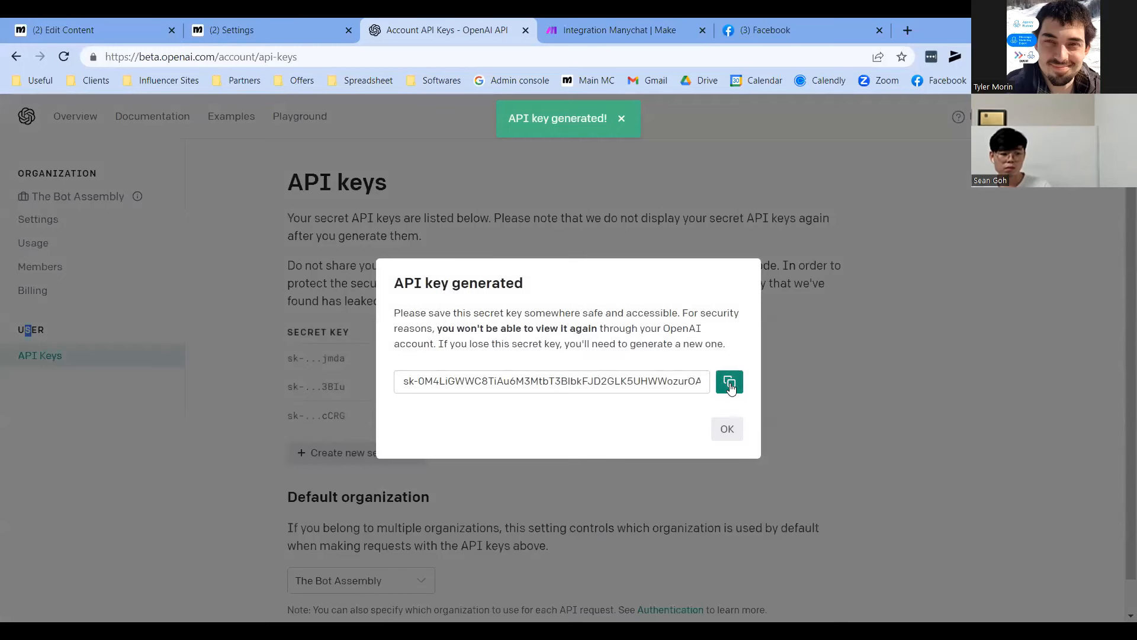
{"action": "left_click", "coordinate": [729, 383]}
{"action": "left_click", "coordinate": [620, 25]}
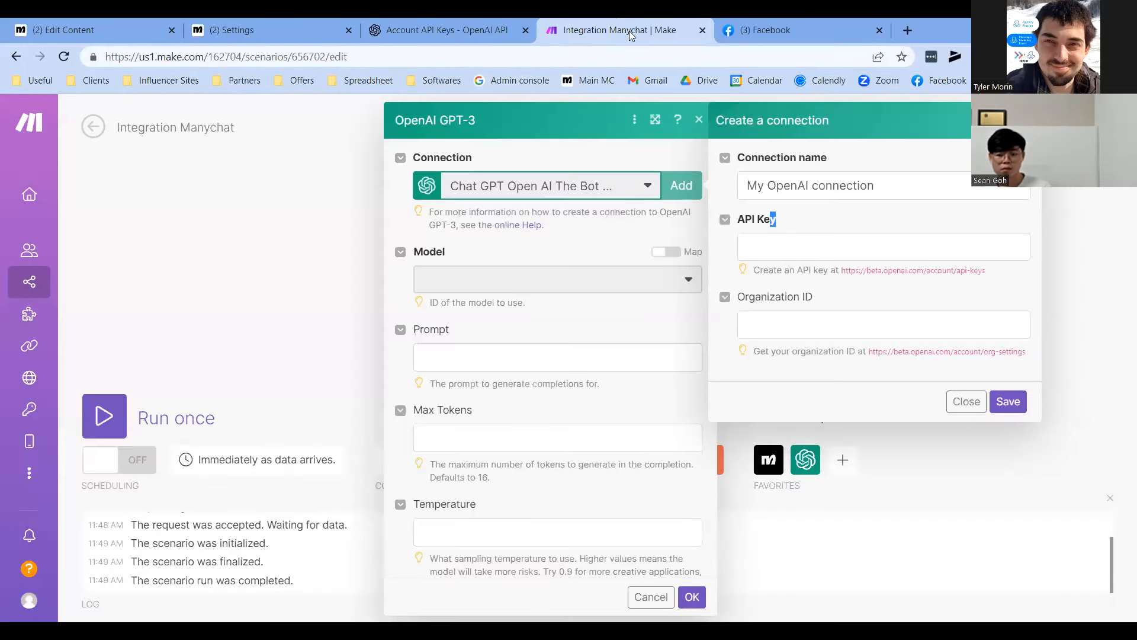
{"action": "left_click", "coordinate": [765, 256]}
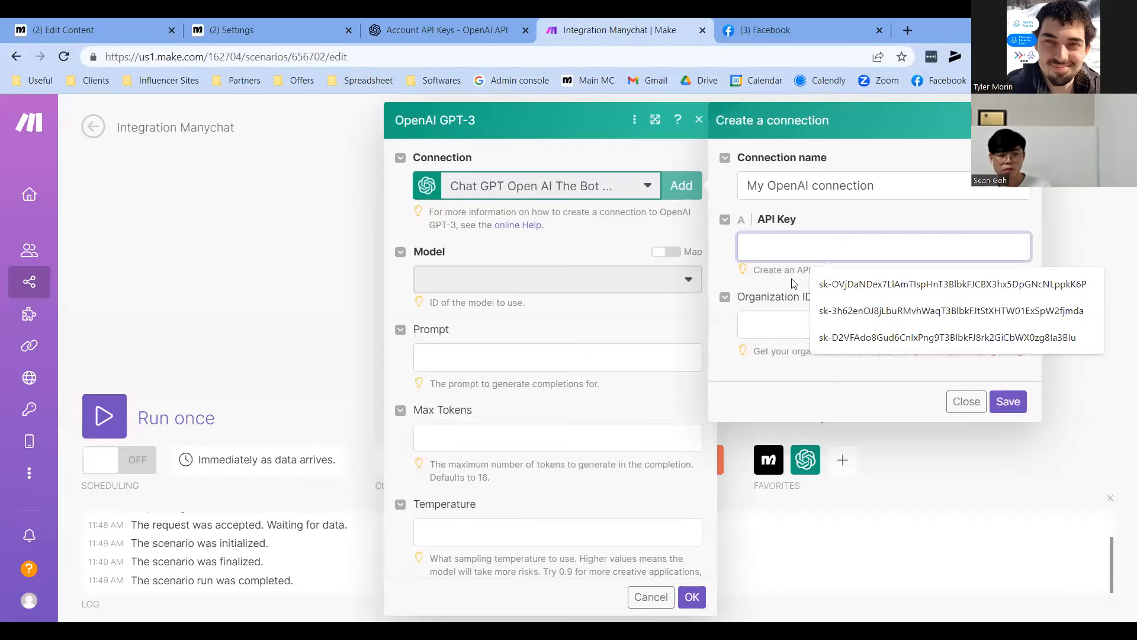
{"action": "key", "text": "ctrl+v"}
Copy the Organization ID from OpenAI settings into the connection's Organization ID field
{"action": "left_click", "coordinate": [838, 321]}
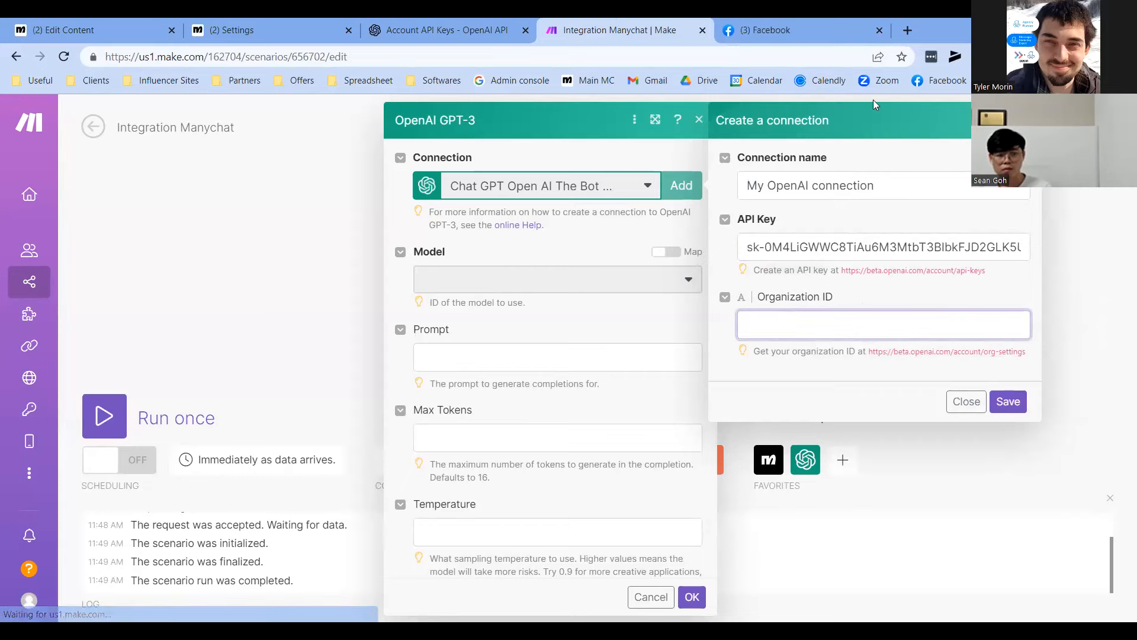
{"action": "left_click", "coordinate": [467, 19]}
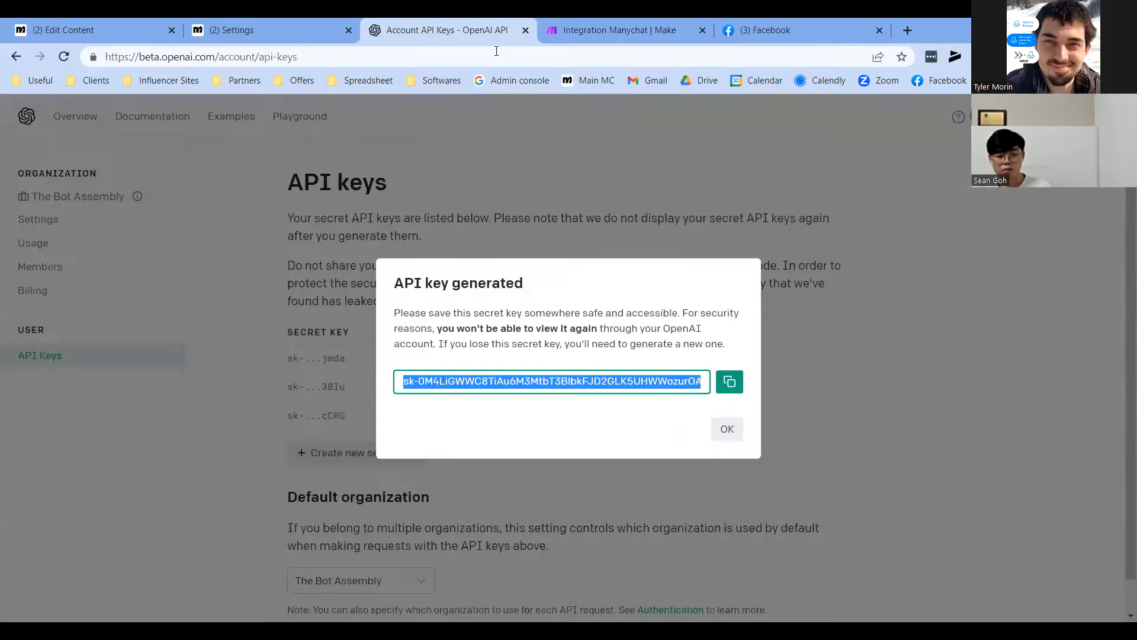
{"action": "left_click", "coordinate": [489, 231]}
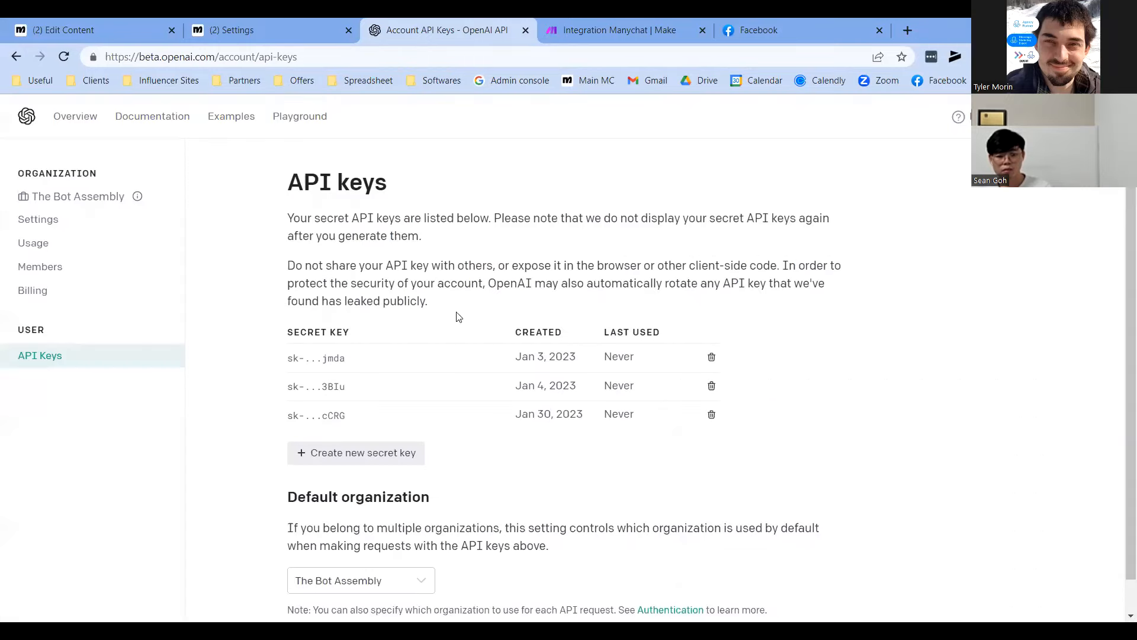
{"action": "left_click", "coordinate": [38, 223]}
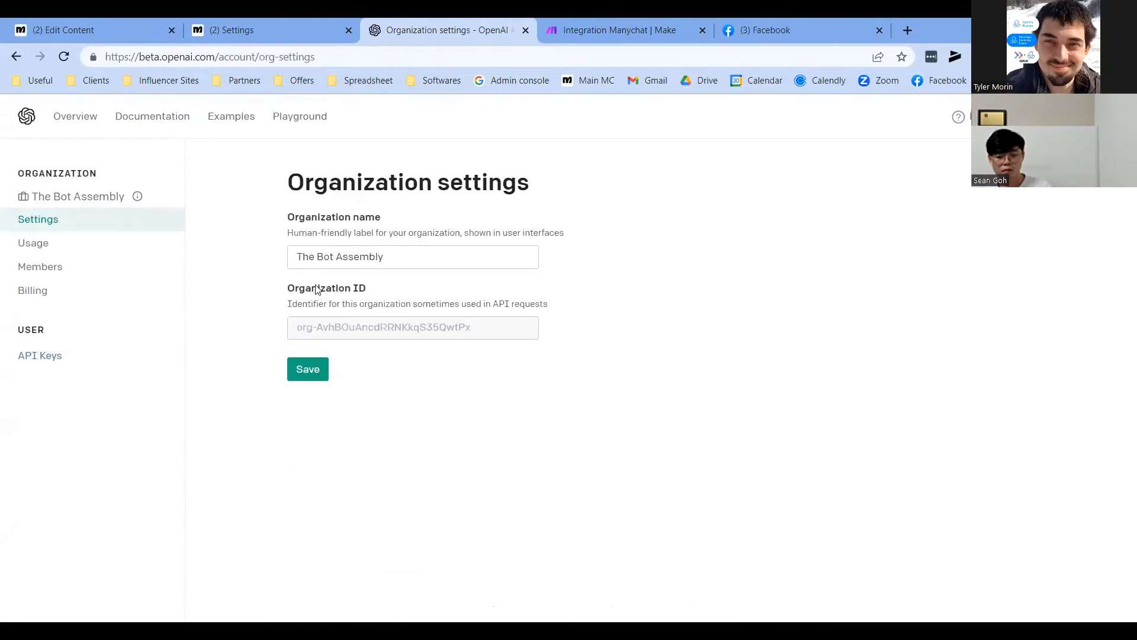
{"action": "triple_click", "coordinate": [339, 328]}
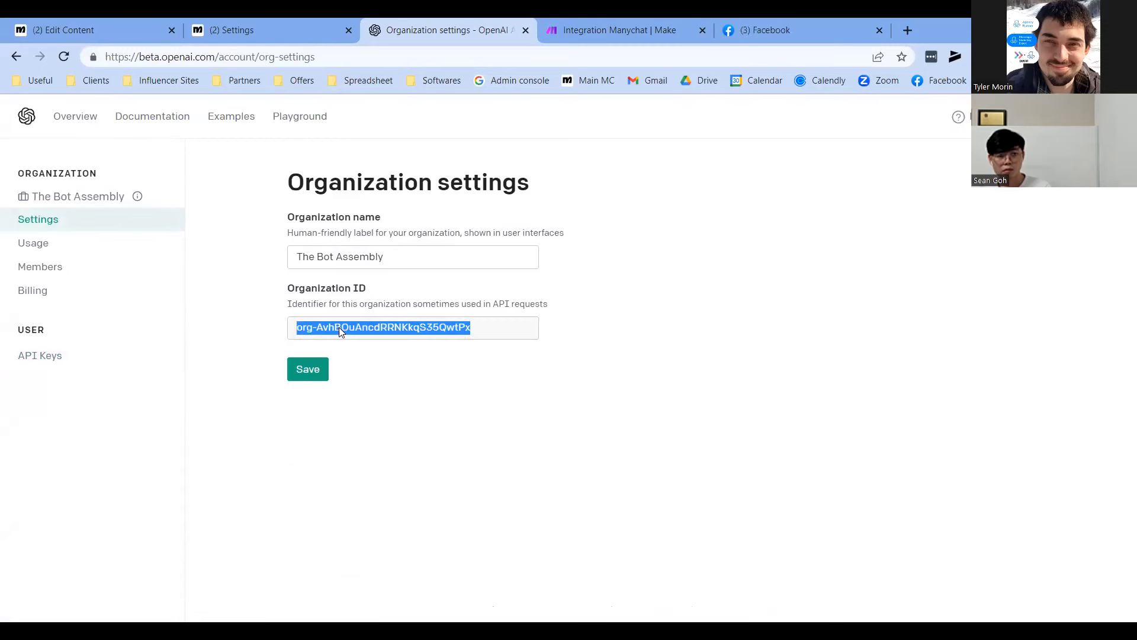
{"action": "left_click", "coordinate": [396, 386]}
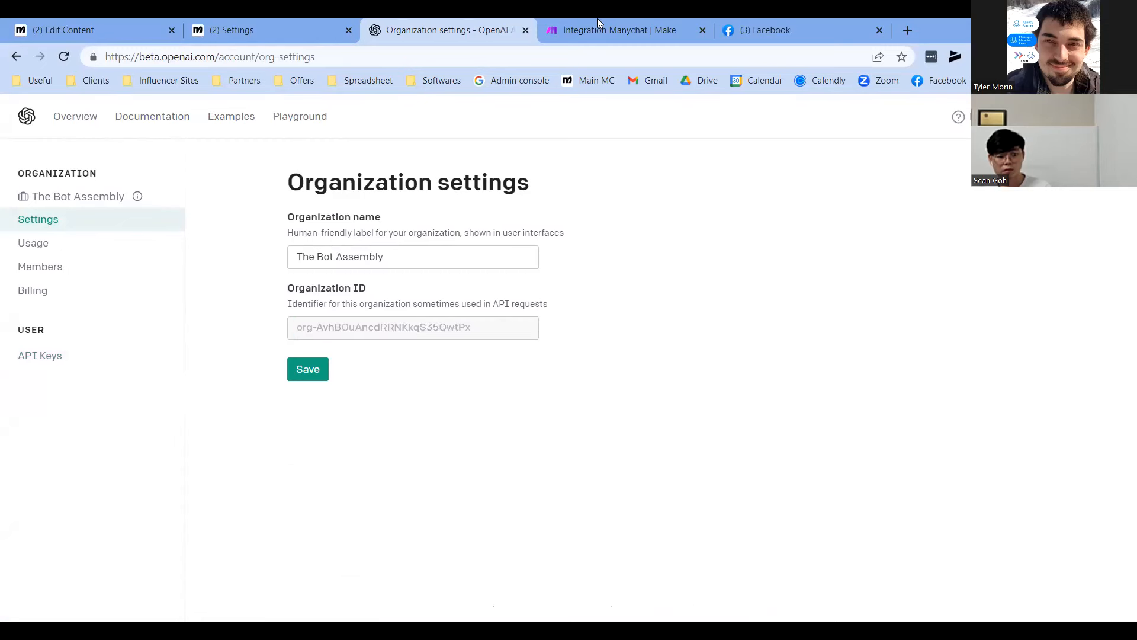
{"action": "left_click", "coordinate": [619, 31]}
{"action": "key", "text": "ctrl+v"}
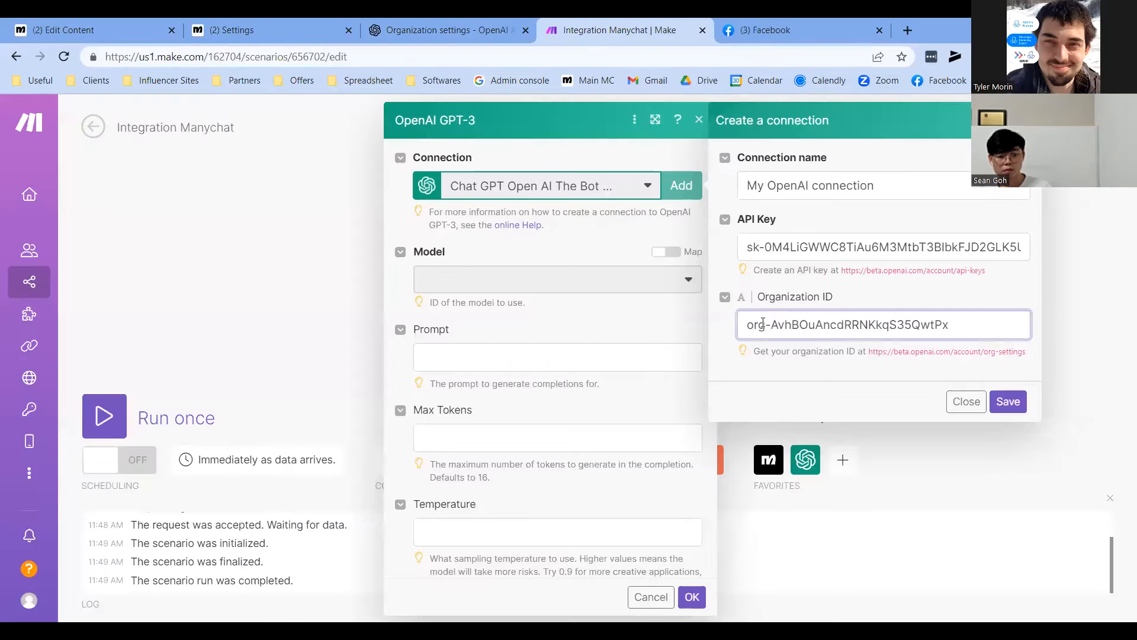
Save the connection as My OpenAI connection and choose text-davinci-003 as the model
{"action": "left_click", "coordinate": [1010, 403]}
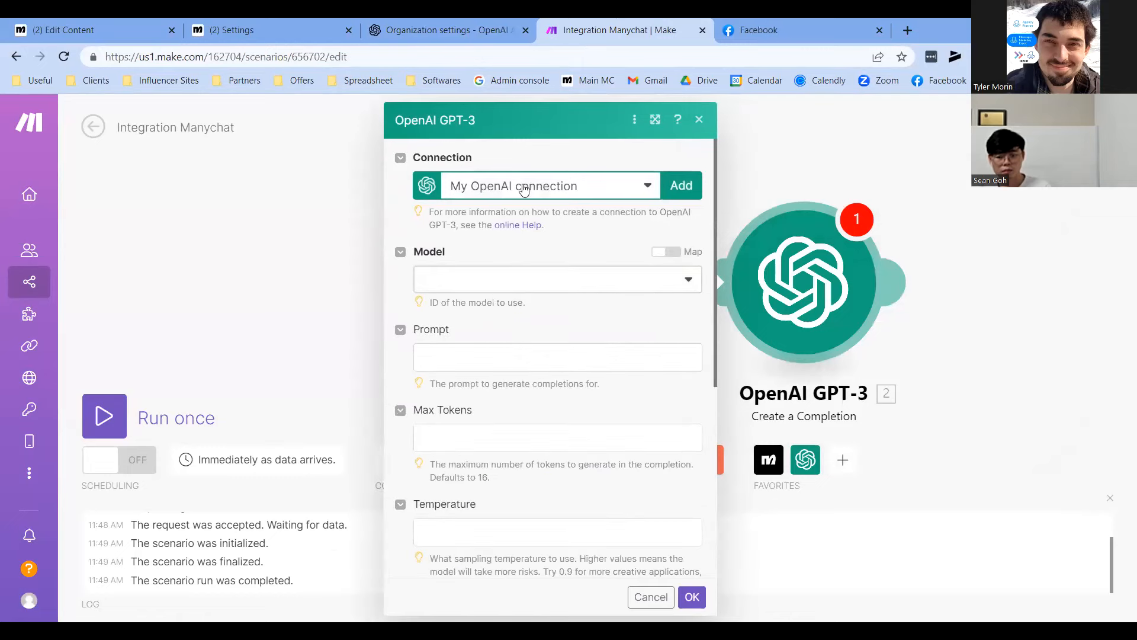
{"action": "left_click", "coordinate": [461, 283]}
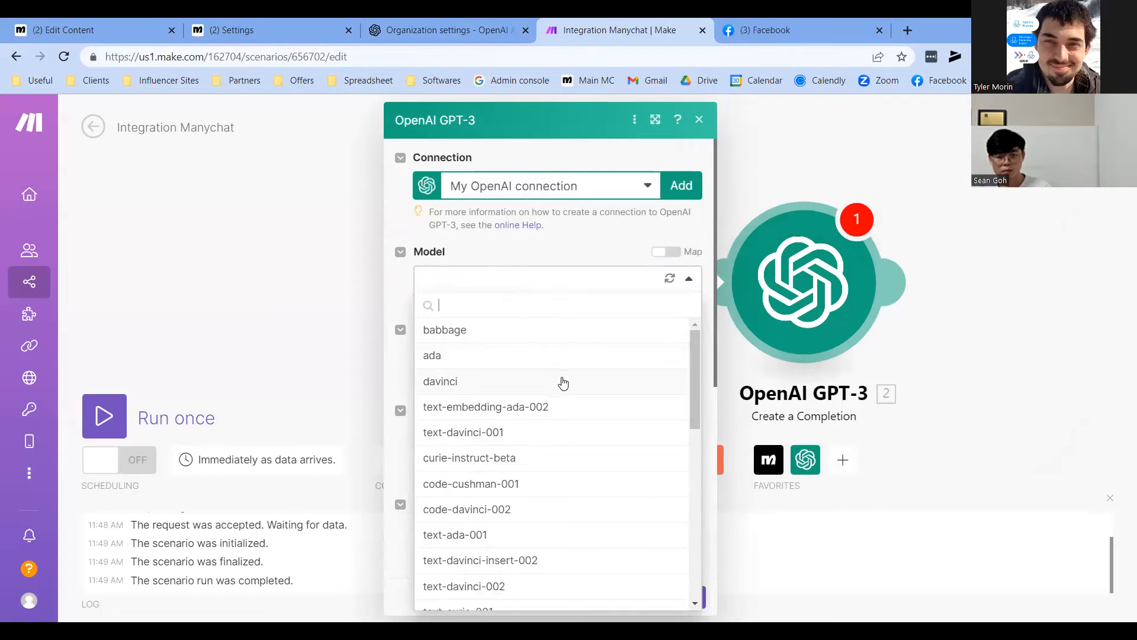
{"action": "scroll", "coordinate": [562, 385], "scroll_direction": "down", "scroll_amount": 3}
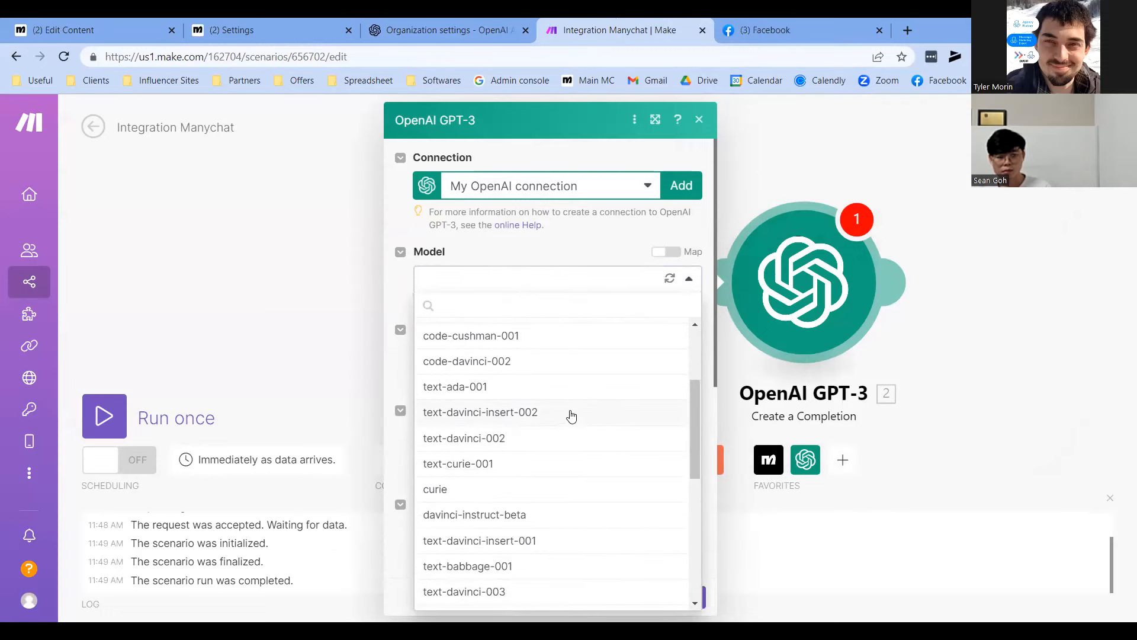
{"action": "scroll", "coordinate": [572, 417], "scroll_direction": "up", "scroll_amount": 1}
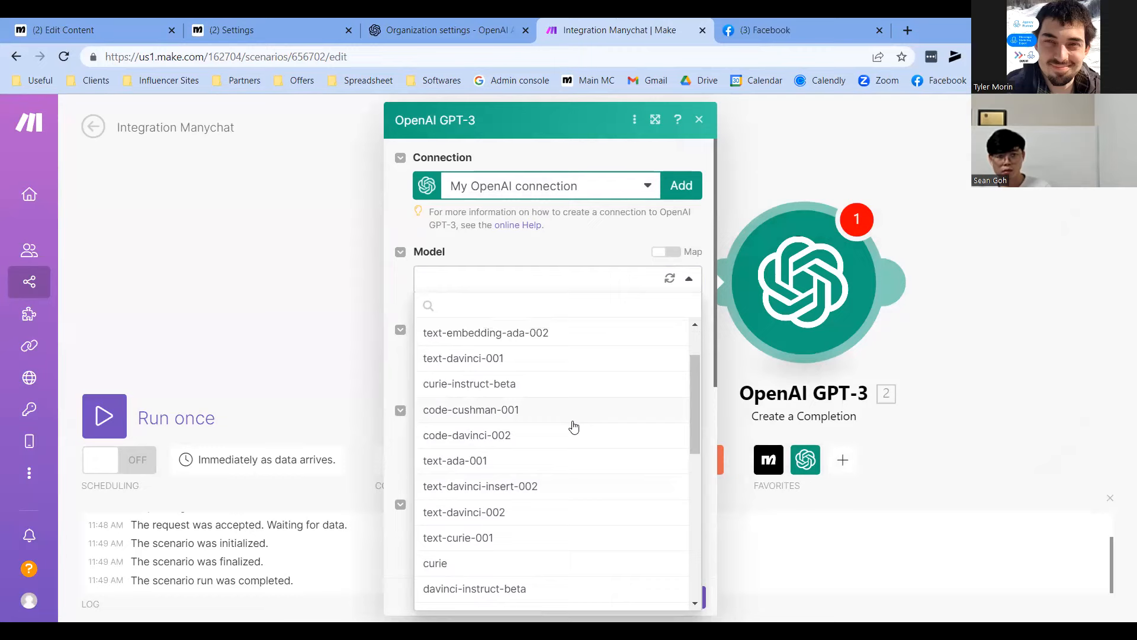
{"action": "scroll", "coordinate": [573, 427], "scroll_direction": "down", "scroll_amount": 3}
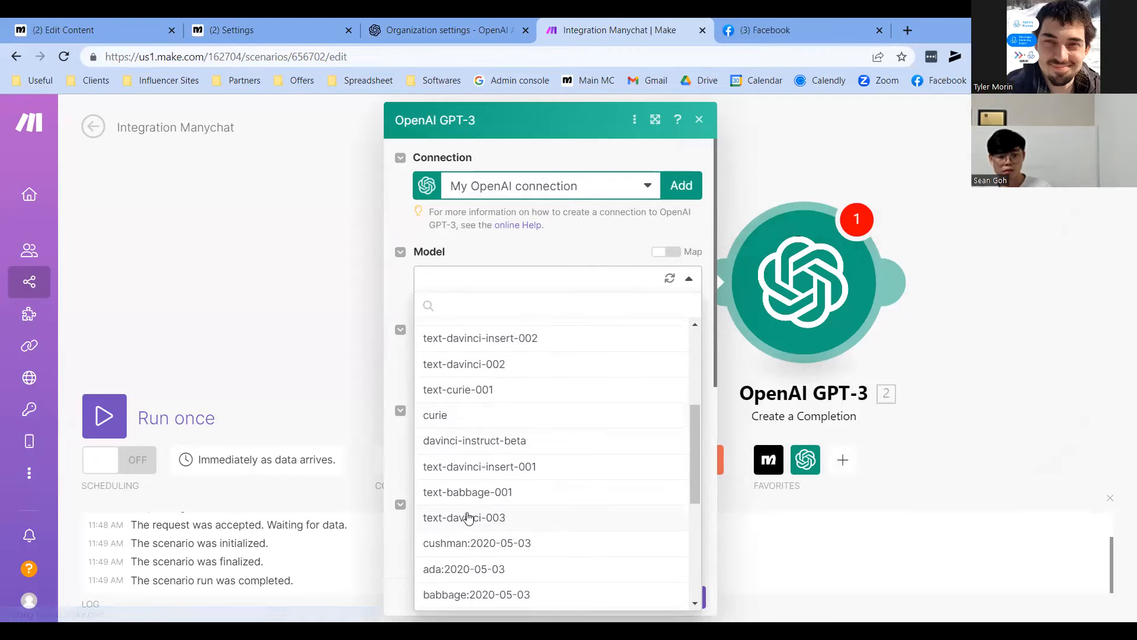
{"action": "left_click", "coordinate": [468, 519]}
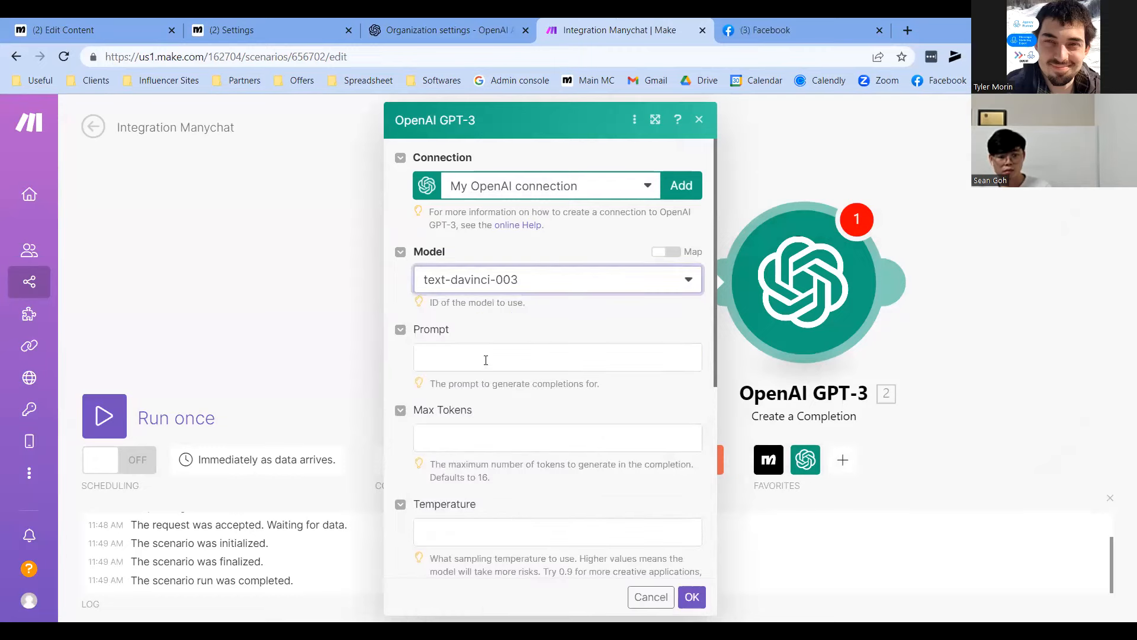
Open the Prompt mapping panel and browse the Manychat Watch Incoming Data items
{"action": "left_click", "coordinate": [485, 358]}
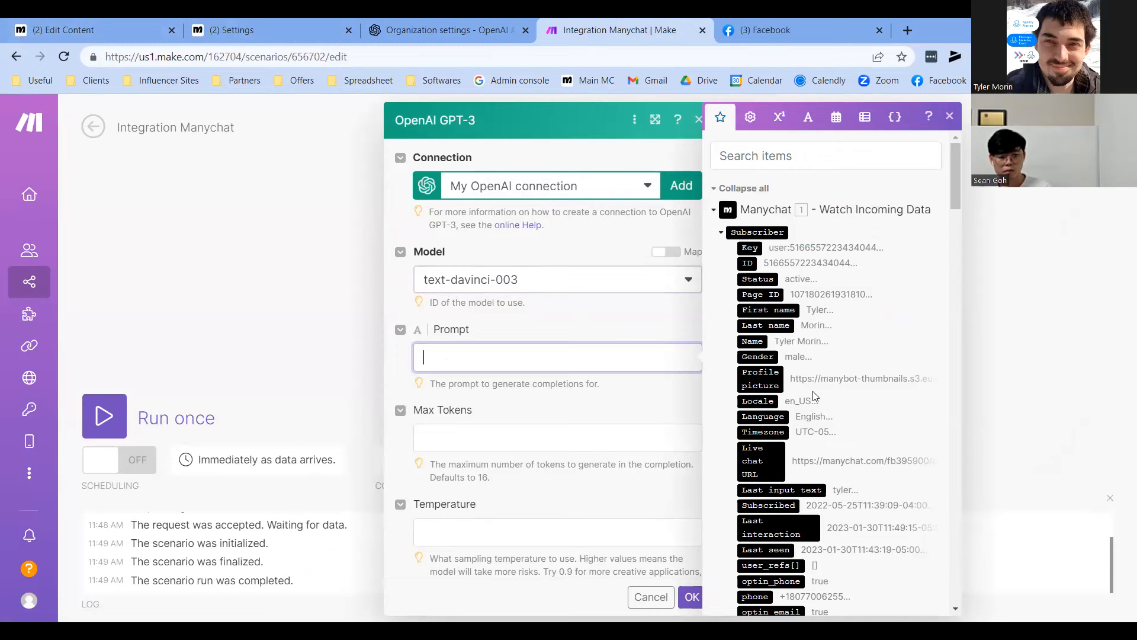
{"action": "scroll", "coordinate": [813, 396], "scroll_direction": "down", "scroll_amount": 15}
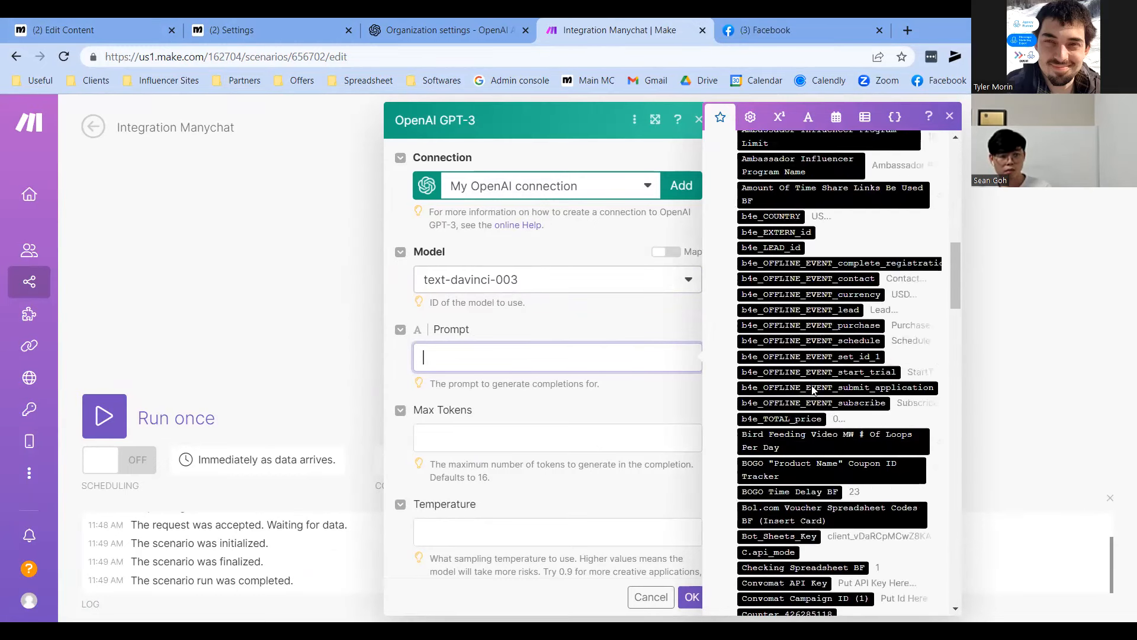
{"action": "scroll", "coordinate": [817, 373], "scroll_direction": "up", "scroll_amount": 15}
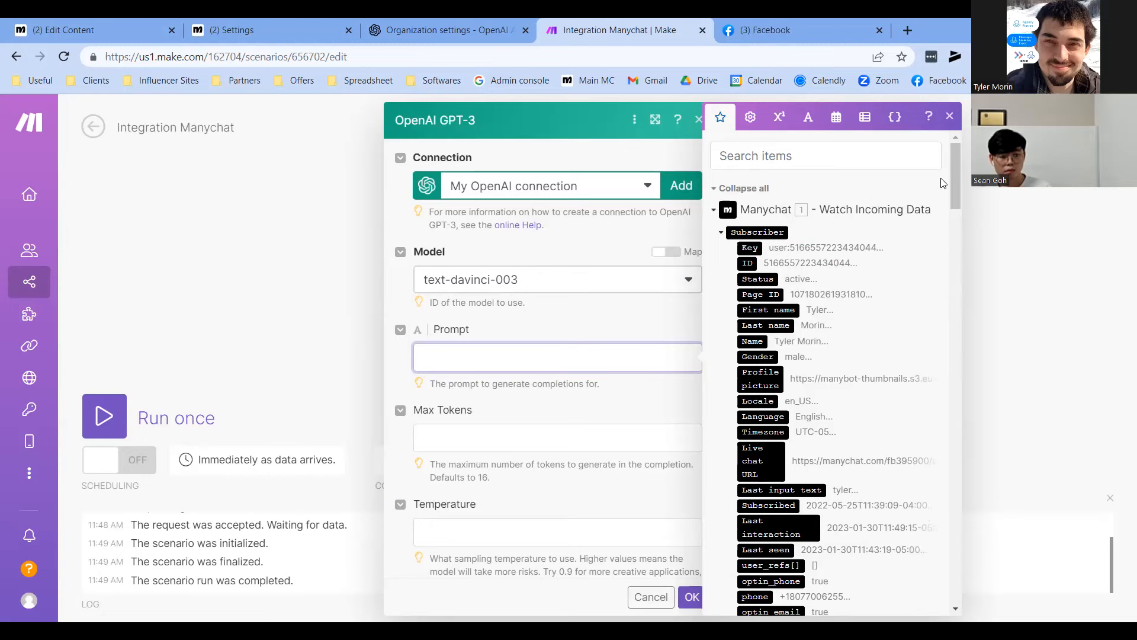
{"action": "left_click_drag", "start_coordinate": [959, 160], "coordinate": [926, 430]}
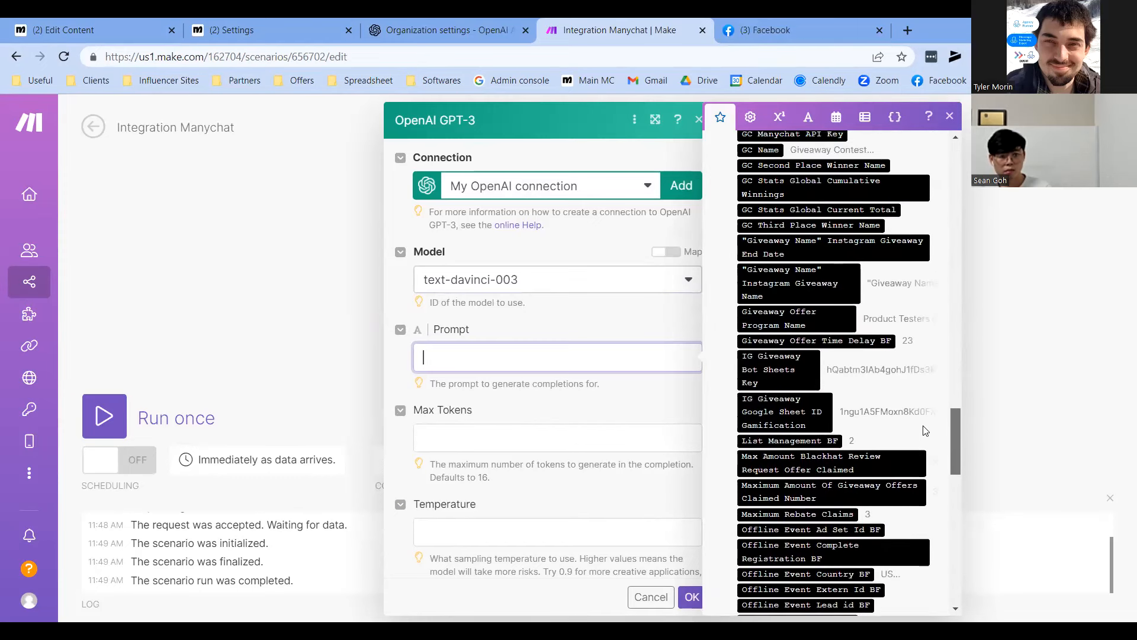
{"action": "scroll", "coordinate": [926, 431], "scroll_direction": "up", "scroll_amount": 6}
{"action": "scroll", "coordinate": [862, 450], "scroll_direction": "up", "scroll_amount": 5}
{"action": "scroll", "coordinate": [862, 450], "scroll_direction": "up", "scroll_amount": 4}
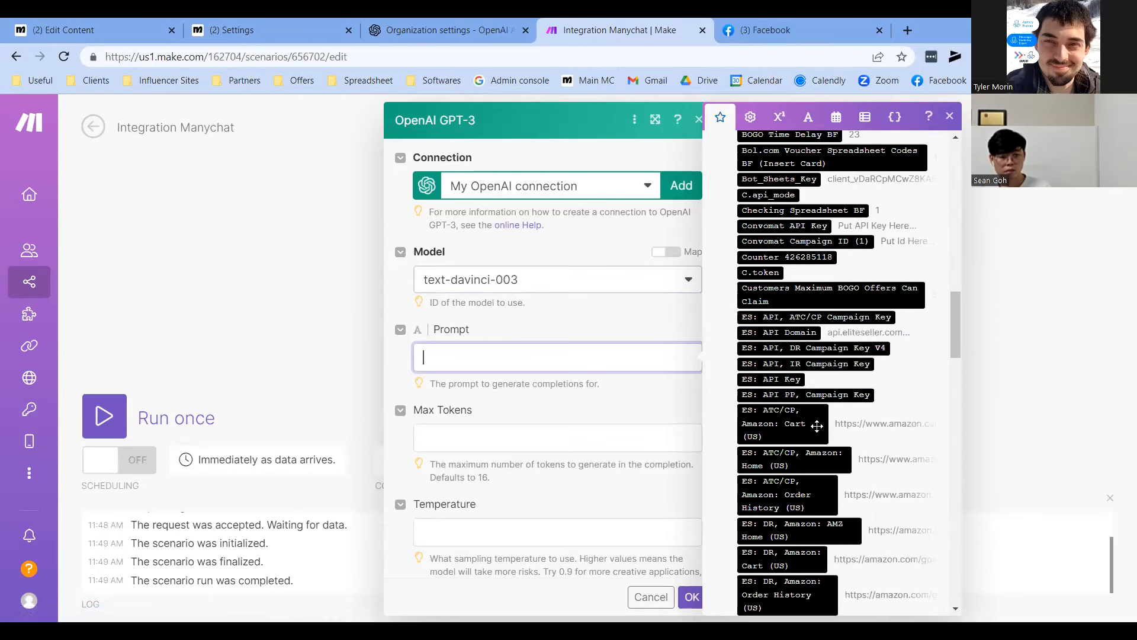
{"action": "scroll", "coordinate": [850, 444], "scroll_direction": "up", "scroll_amount": 3}
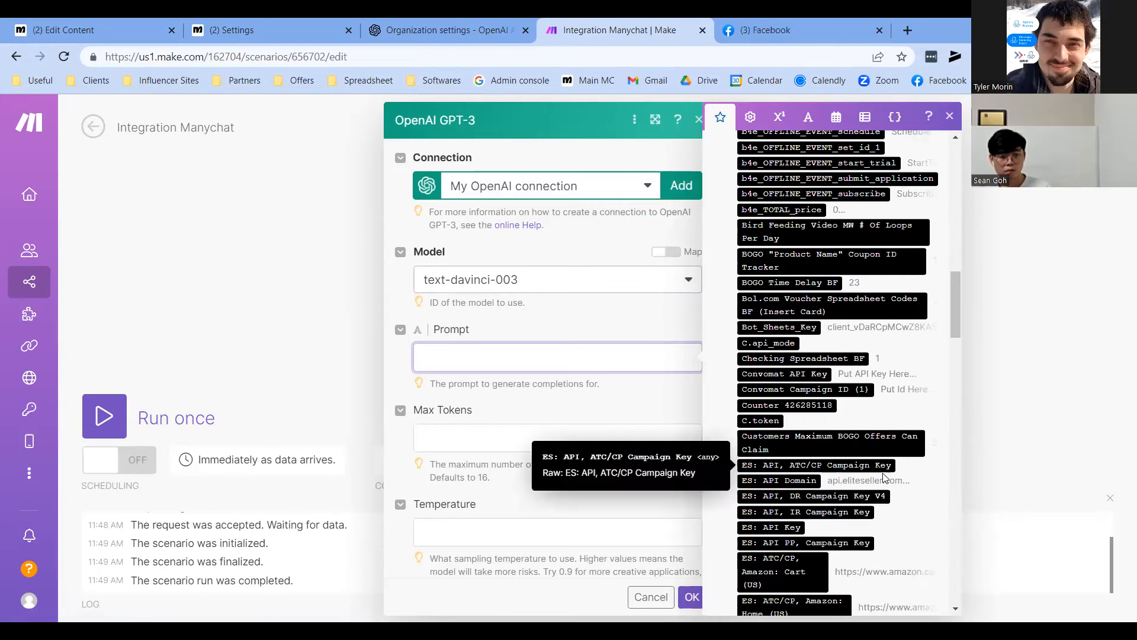
{"action": "scroll", "coordinate": [876, 481], "scroll_direction": "up", "scroll_amount": 2}
{"action": "scroll", "coordinate": [866, 494], "scroll_direction": "down", "scroll_amount": 10}
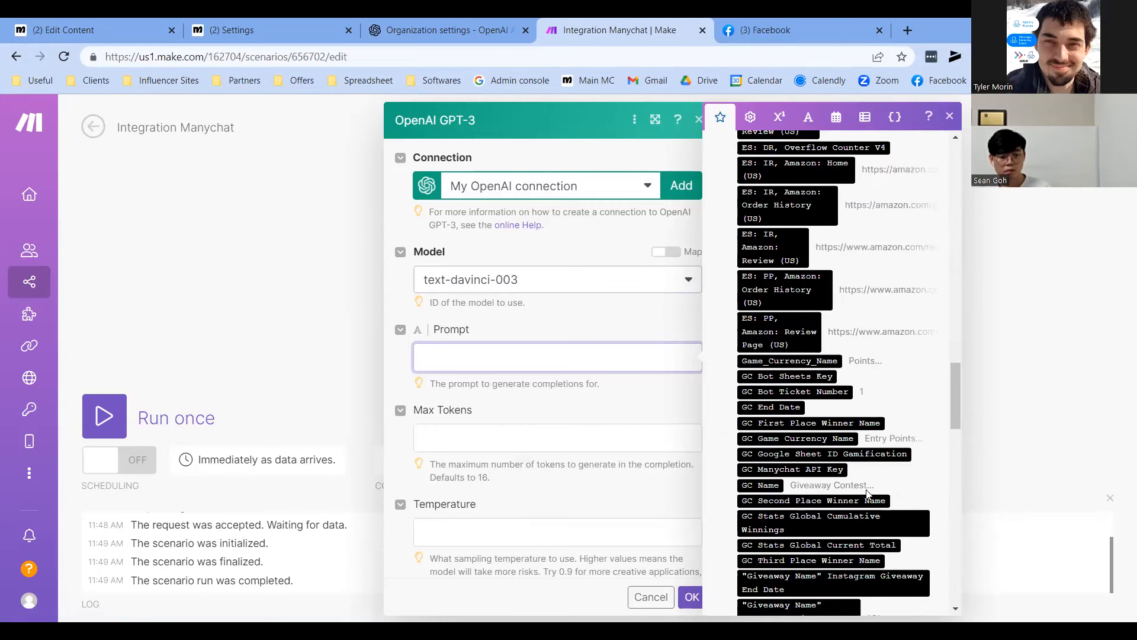
{"action": "scroll", "coordinate": [876, 486], "scroll_direction": "down", "scroll_amount": 3}
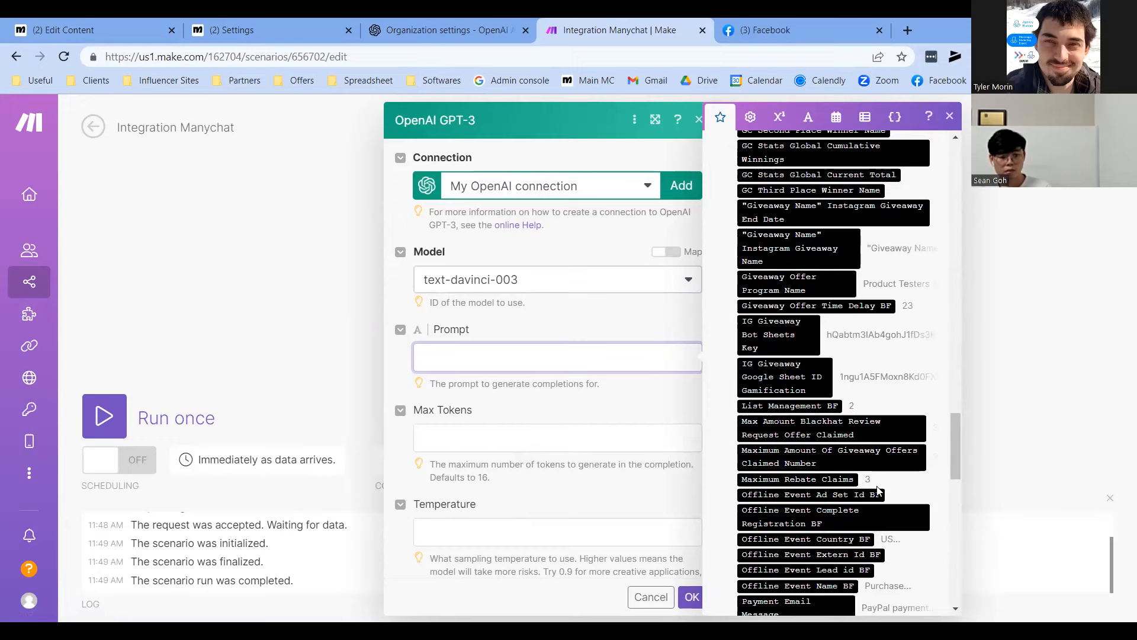
{"action": "scroll", "coordinate": [878, 489], "scroll_direction": "down", "scroll_amount": 8}
{"action": "scroll", "coordinate": [884, 487], "scroll_direction": "down", "scroll_amount": 6}
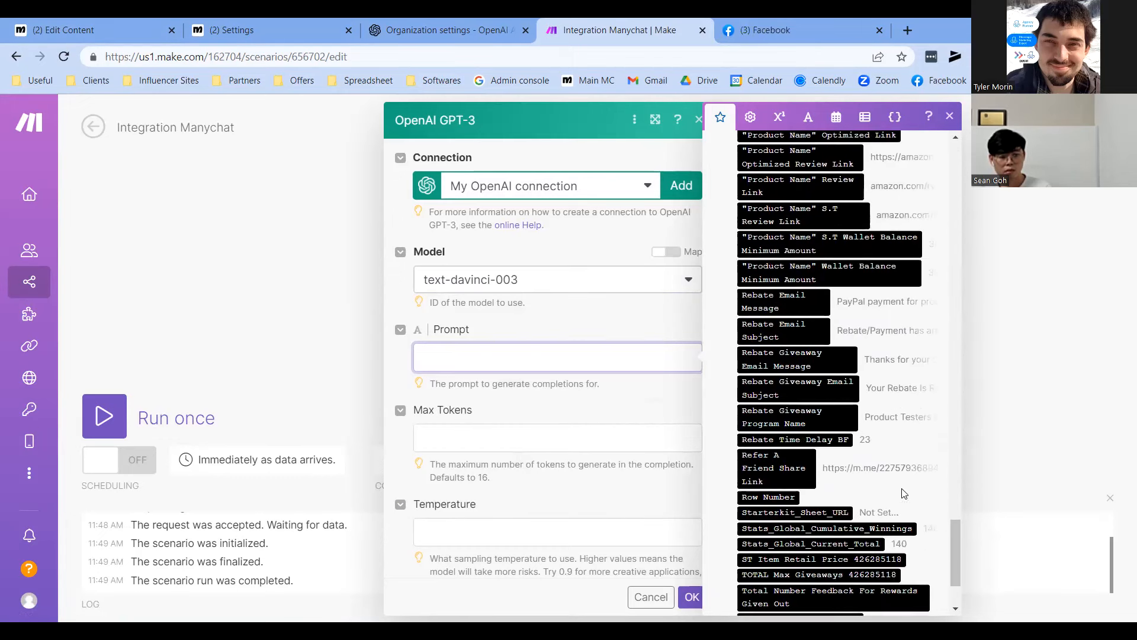
{"action": "scroll", "coordinate": [903, 494], "scroll_direction": "down", "scroll_amount": 2}
{"action": "scroll", "coordinate": [907, 500], "scroll_direction": "up", "scroll_amount": 8}
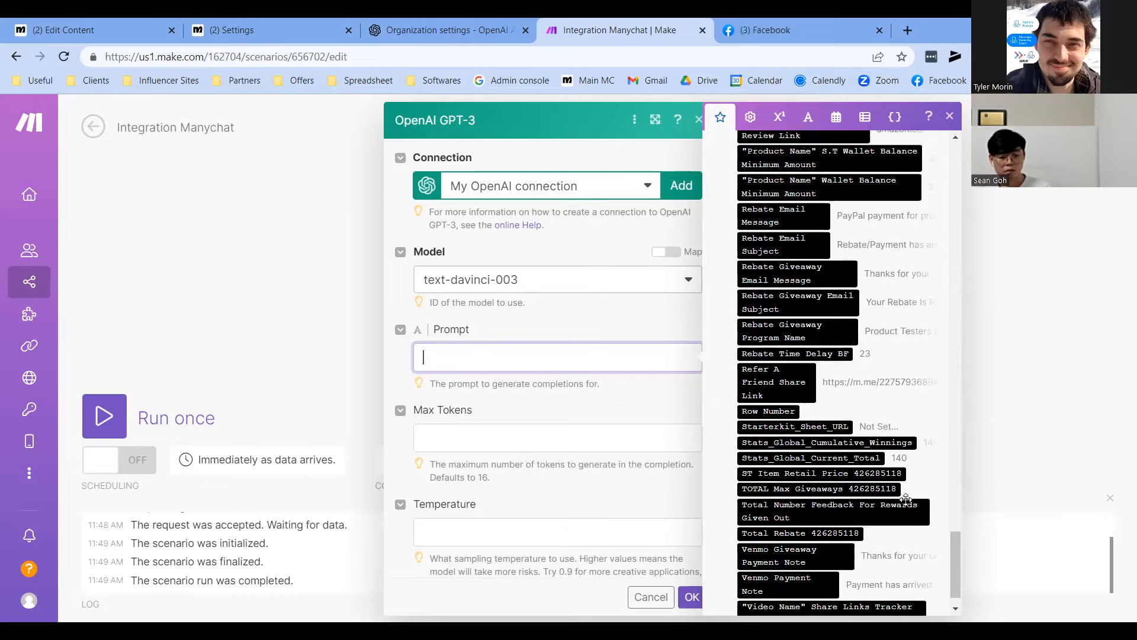
{"action": "scroll", "coordinate": [900, 504], "scroll_direction": "up", "scroll_amount": 4}
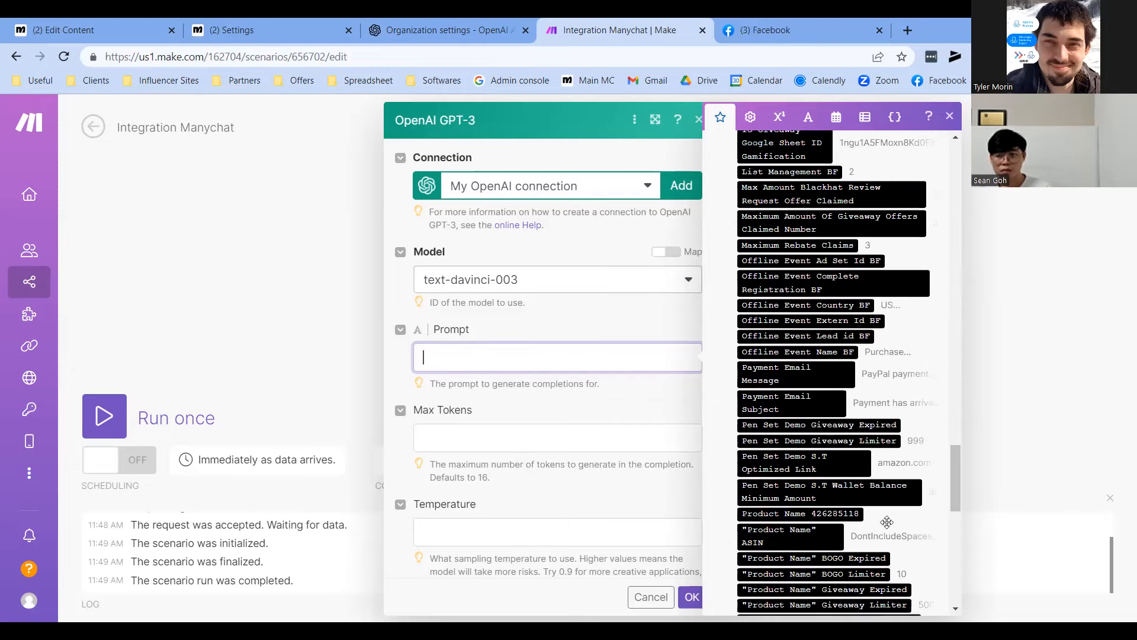
{"action": "scroll", "coordinate": [895, 521], "scroll_direction": "up", "scroll_amount": 8}
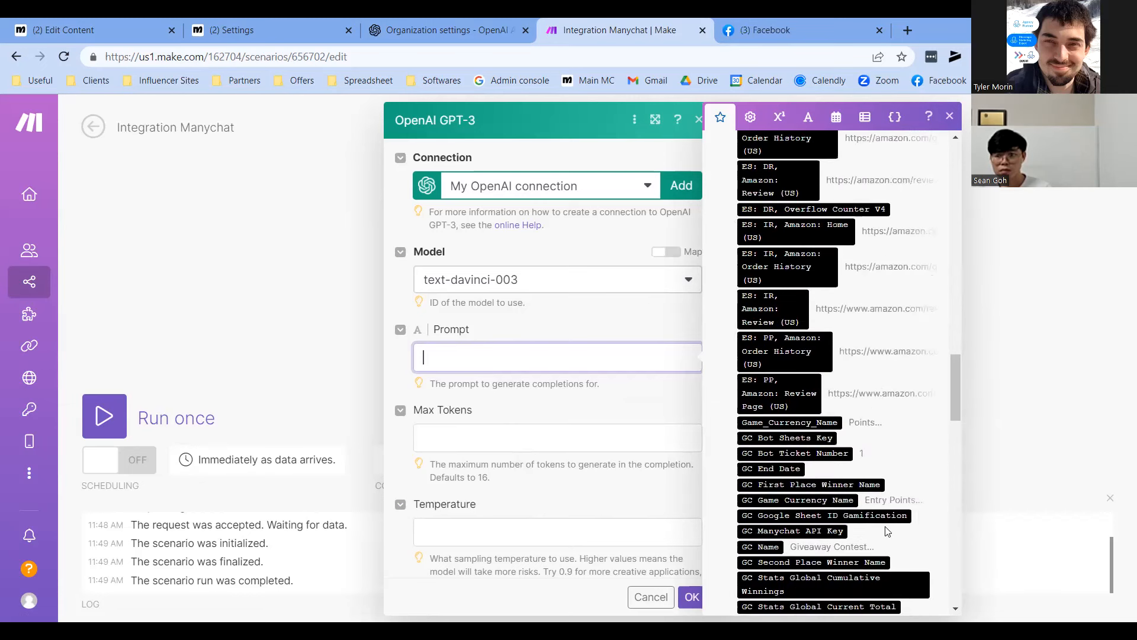
{"action": "scroll", "coordinate": [869, 426], "scroll_direction": "up", "scroll_amount": 8}
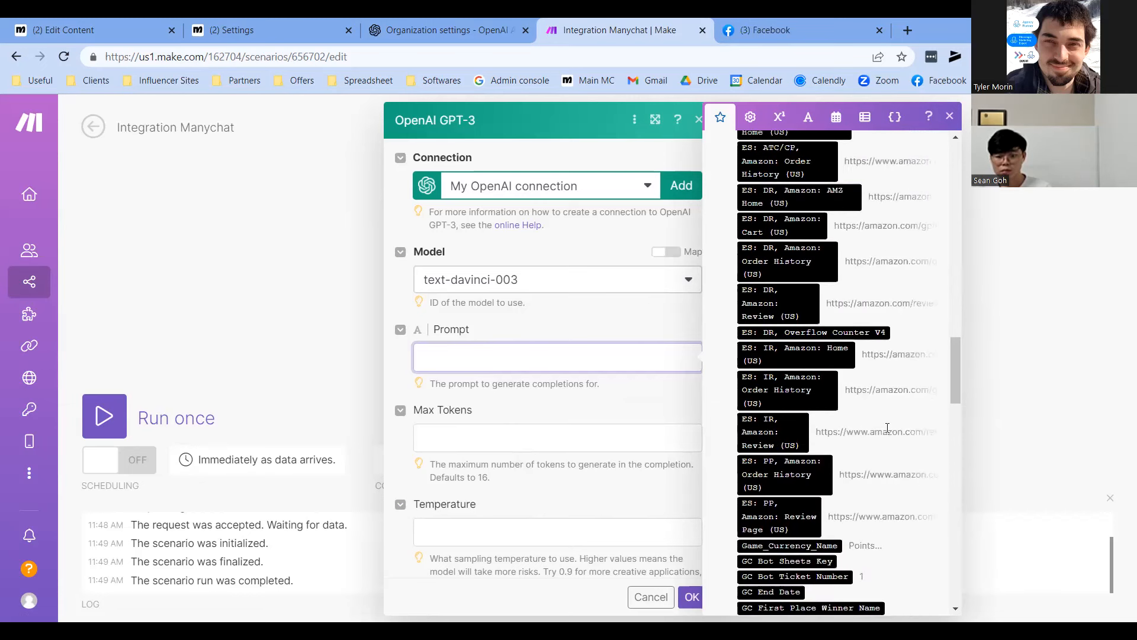
{"action": "scroll", "coordinate": [905, 478], "scroll_direction": "up", "scroll_amount": 8}
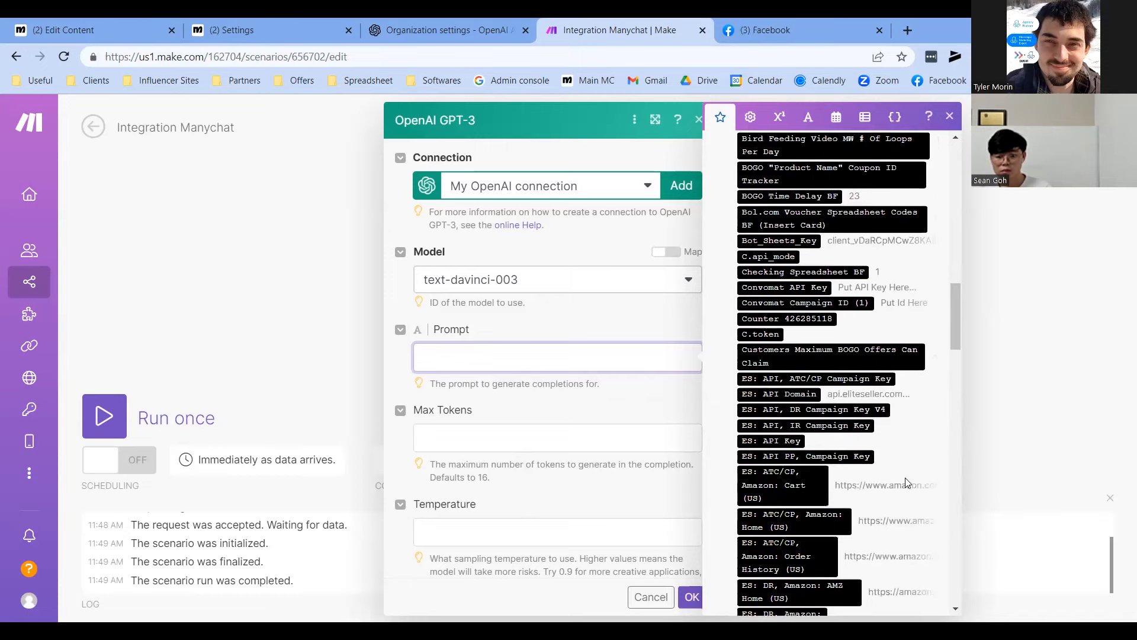
{"action": "scroll", "coordinate": [913, 474], "scroll_direction": "up", "scroll_amount": 8}
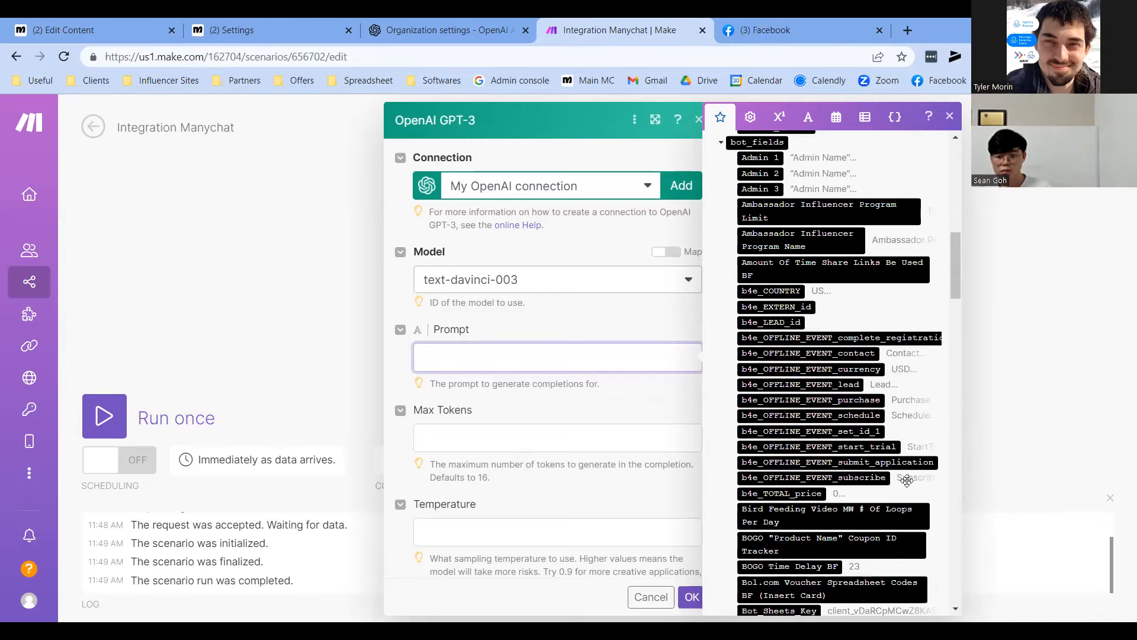
{"action": "scroll", "coordinate": [874, 455], "scroll_direction": "up", "scroll_amount": 5}
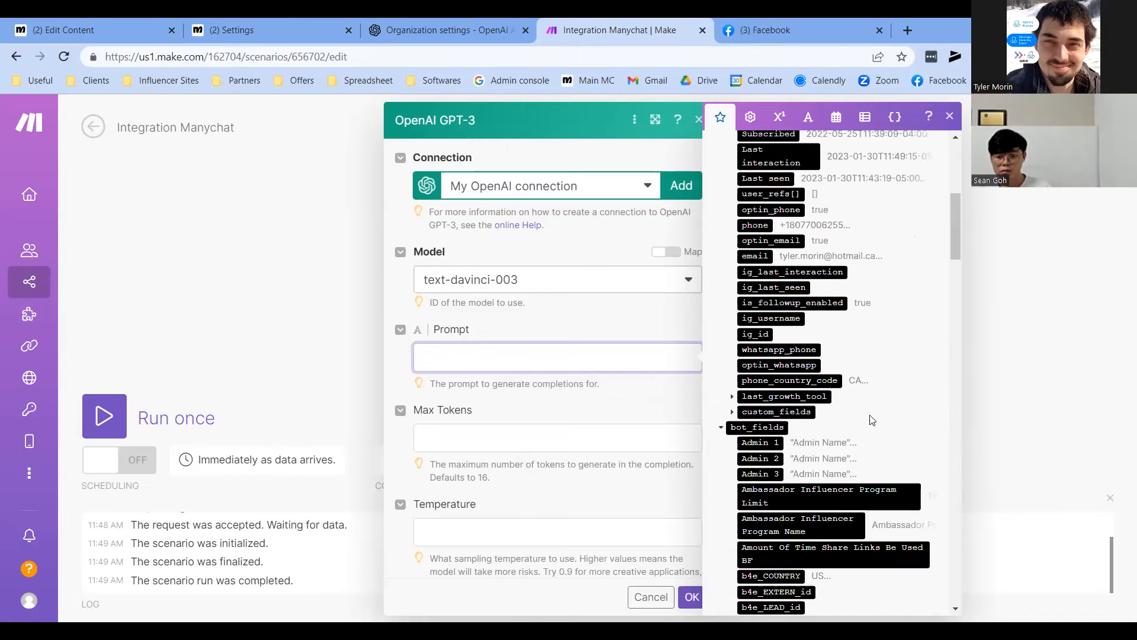
{"action": "scroll", "coordinate": [873, 452], "scroll_direction": "up", "scroll_amount": 5}
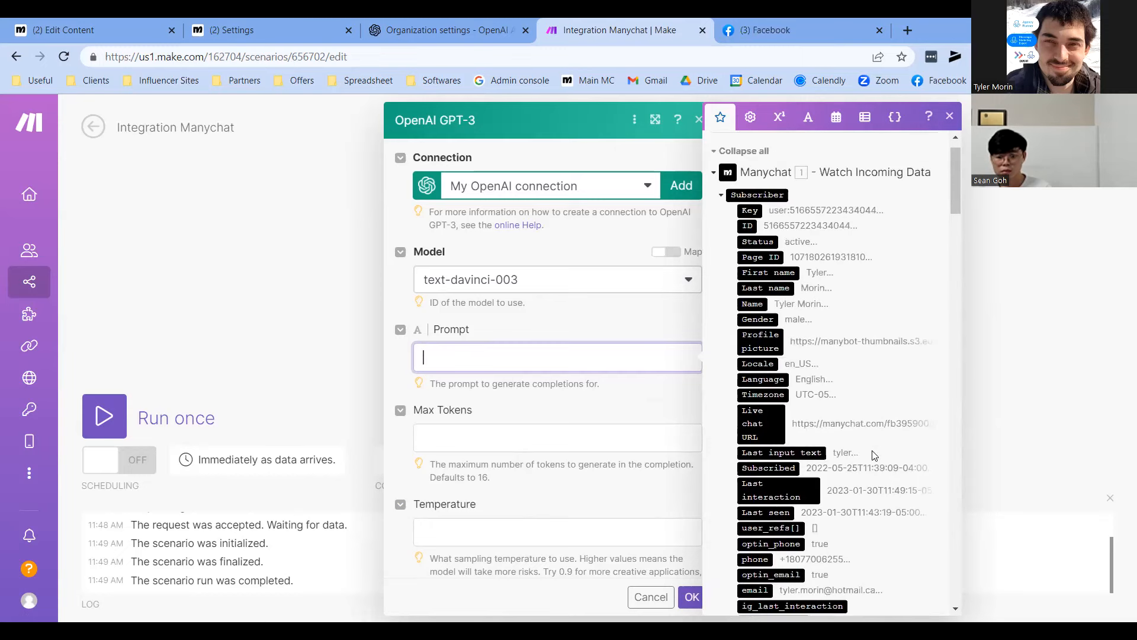
{"action": "scroll", "coordinate": [874, 454], "scroll_direction": "down", "scroll_amount": 10}
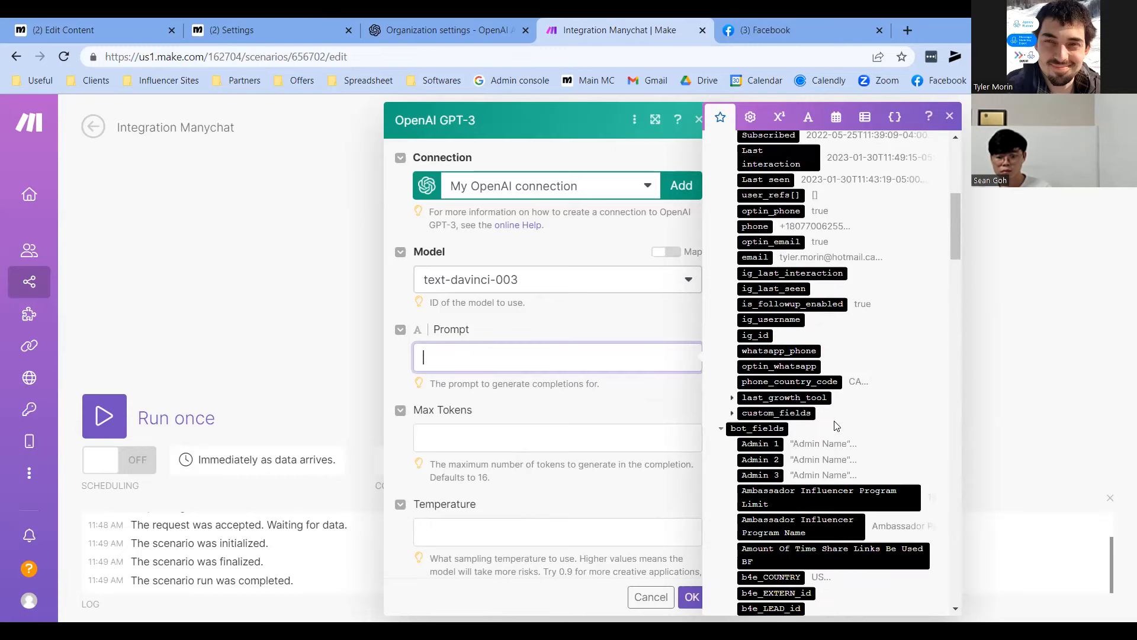
Insert the ChatGPT Input item from the subscriber's custom_fields into the Prompt
{"action": "left_click", "coordinate": [734, 414]}
{"action": "scroll", "coordinate": [841, 470], "scroll_direction": "down", "scroll_amount": 10}
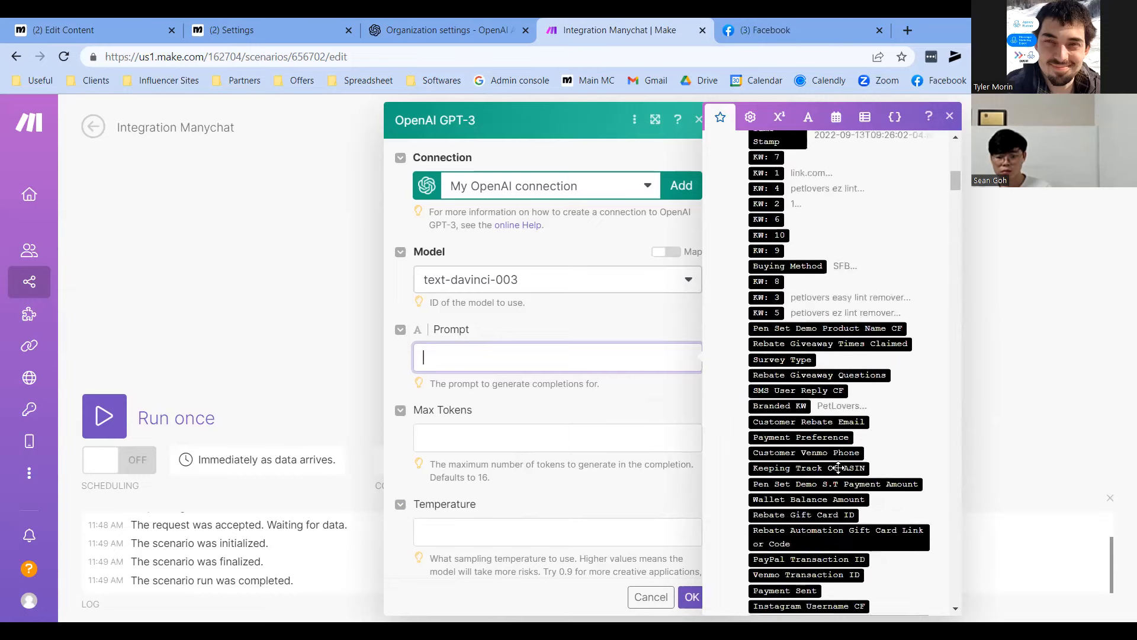
{"action": "scroll", "coordinate": [841, 470], "scroll_direction": "down", "scroll_amount": 10}
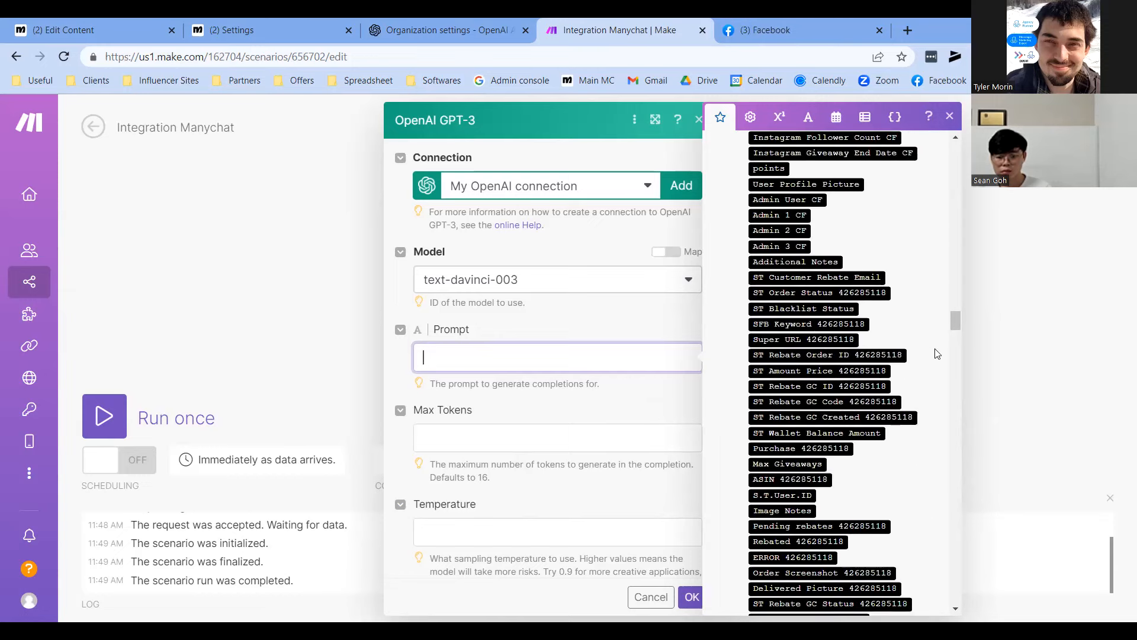
{"action": "scroll", "coordinate": [776, 329], "scroll_direction": "up", "scroll_amount": 15}
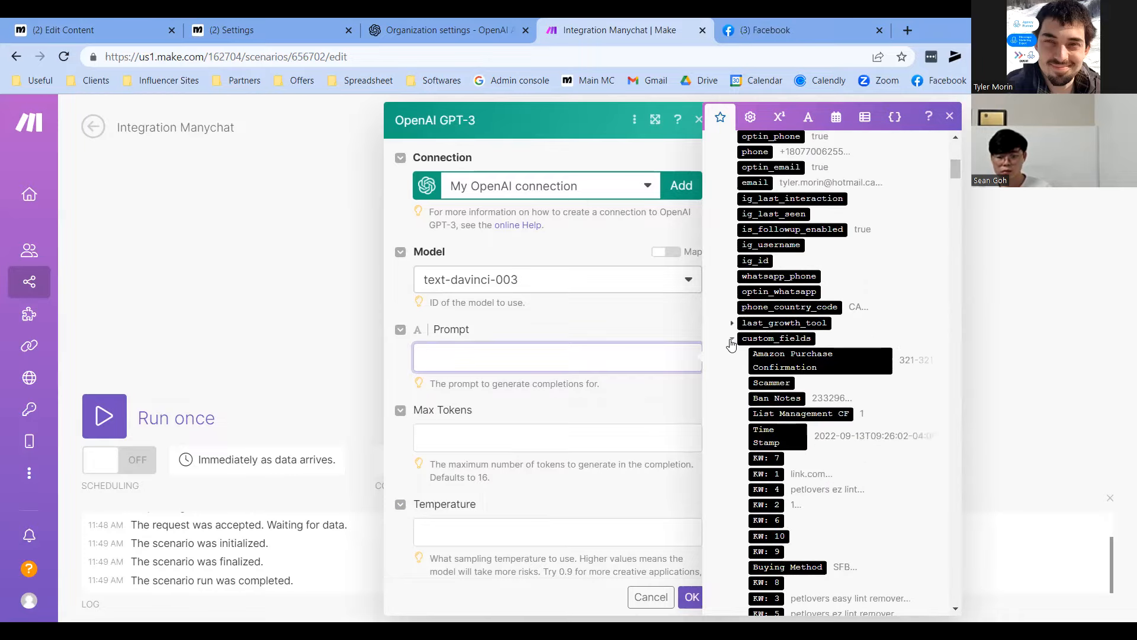
{"action": "left_click", "coordinate": [732, 340]}
{"action": "left_click", "coordinate": [733, 340]}
{"action": "left_click_drag", "start_coordinate": [947, 167], "coordinate": [930, 501]}
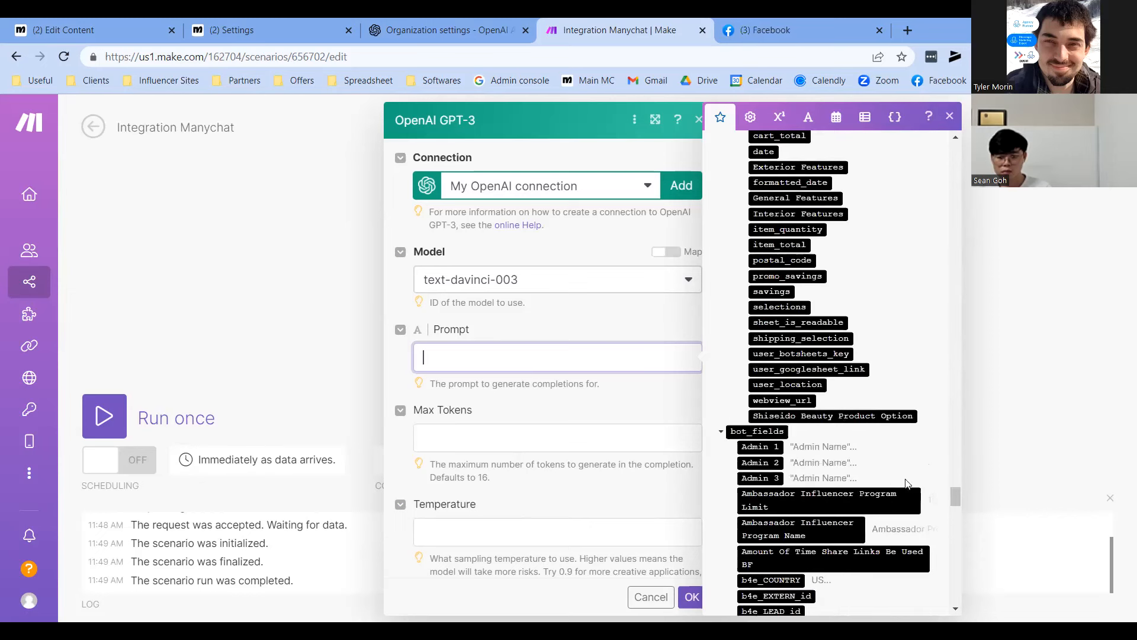
{"action": "scroll", "coordinate": [832, 402], "scroll_direction": "up", "scroll_amount": 2}
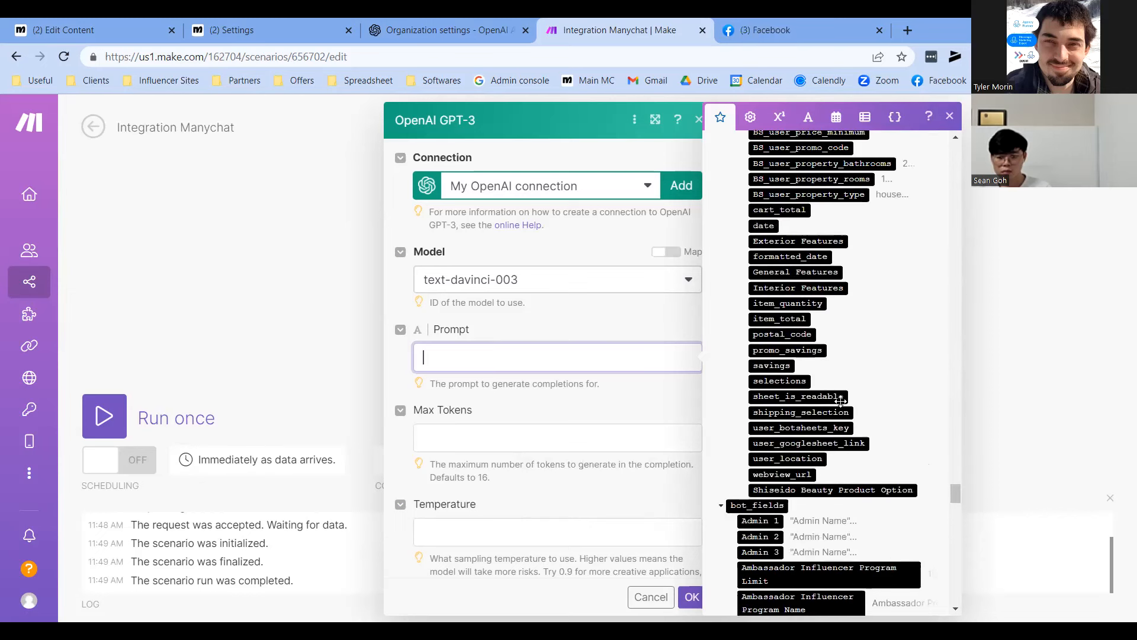
{"action": "scroll", "coordinate": [880, 391], "scroll_direction": "up", "scroll_amount": 3}
{"action": "scroll", "coordinate": [887, 409], "scroll_direction": "up", "scroll_amount": 7}
{"action": "scroll", "coordinate": [857, 408], "scroll_direction": "up", "scroll_amount": 5}
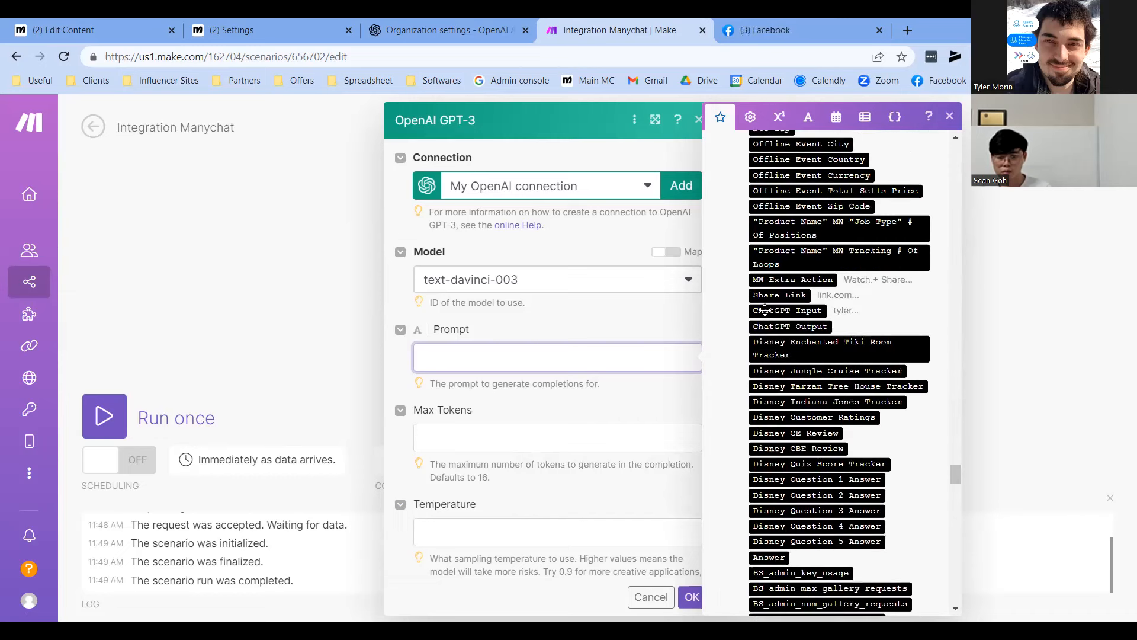
{"action": "left_click", "coordinate": [776, 310]}
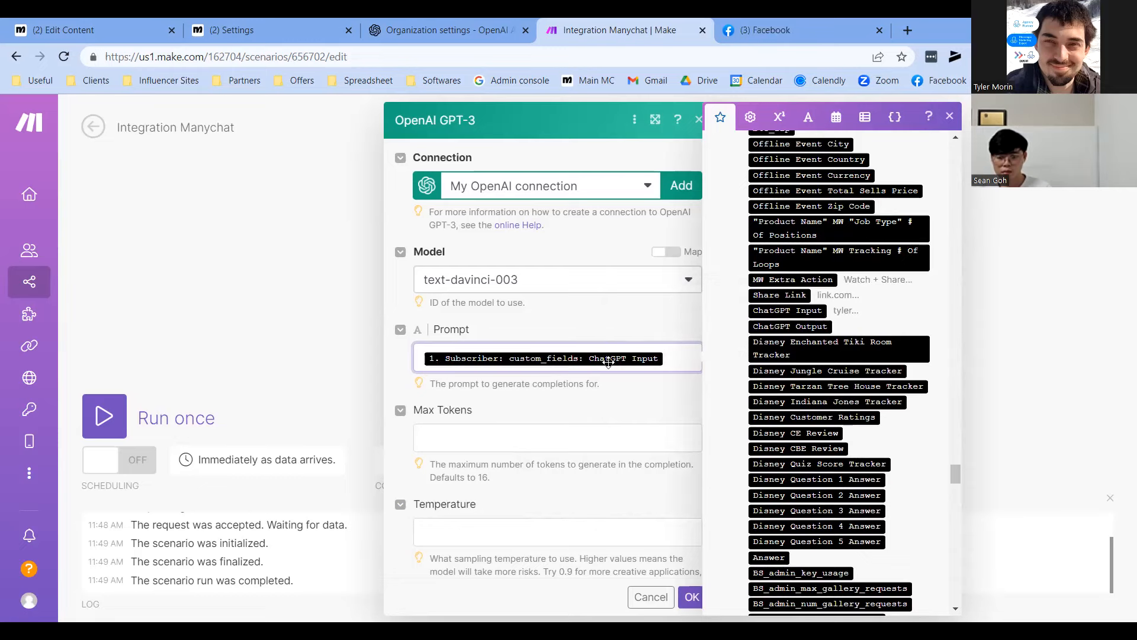
{"action": "left_click", "coordinate": [448, 464]}
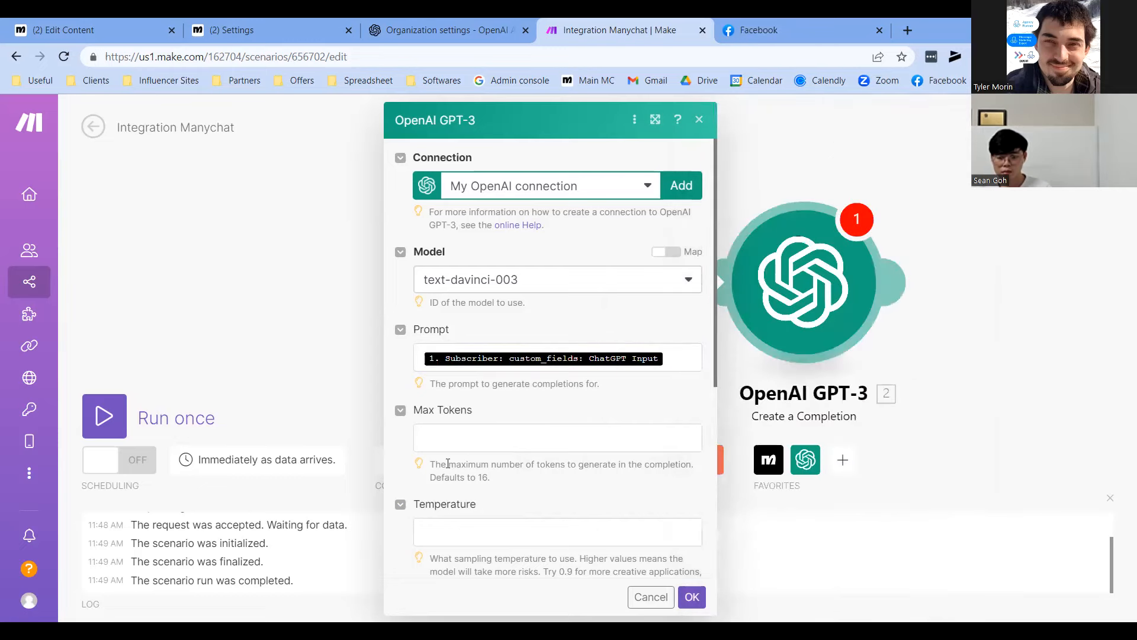
{"action": "left_click", "coordinate": [503, 438]}
Set Max Tokens to 256, then open the OpenAI Playground for comparison
{"action": "type", "text": "256"}
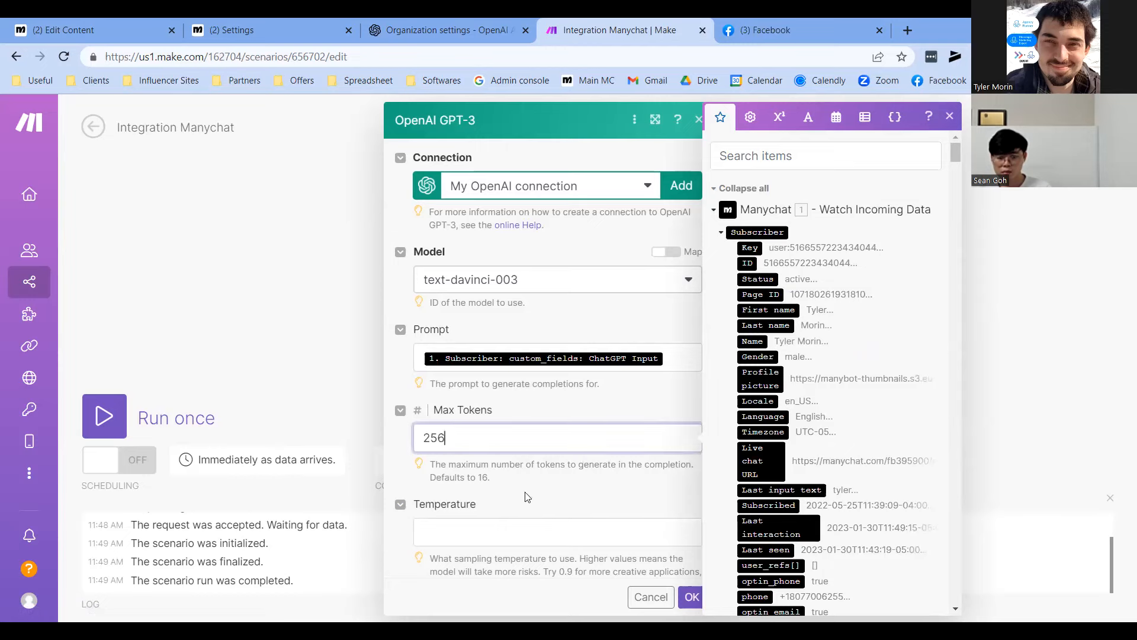
{"action": "left_click", "coordinate": [528, 496]}
{"action": "triple_click", "coordinate": [469, 466]}
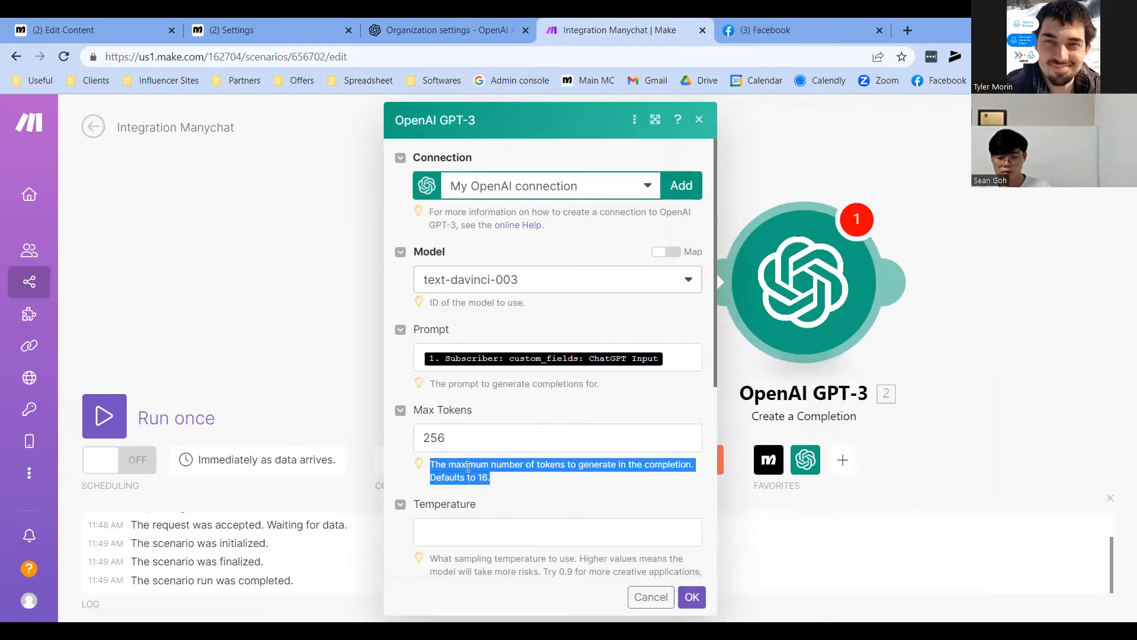
{"action": "left_click", "coordinate": [484, 469]}
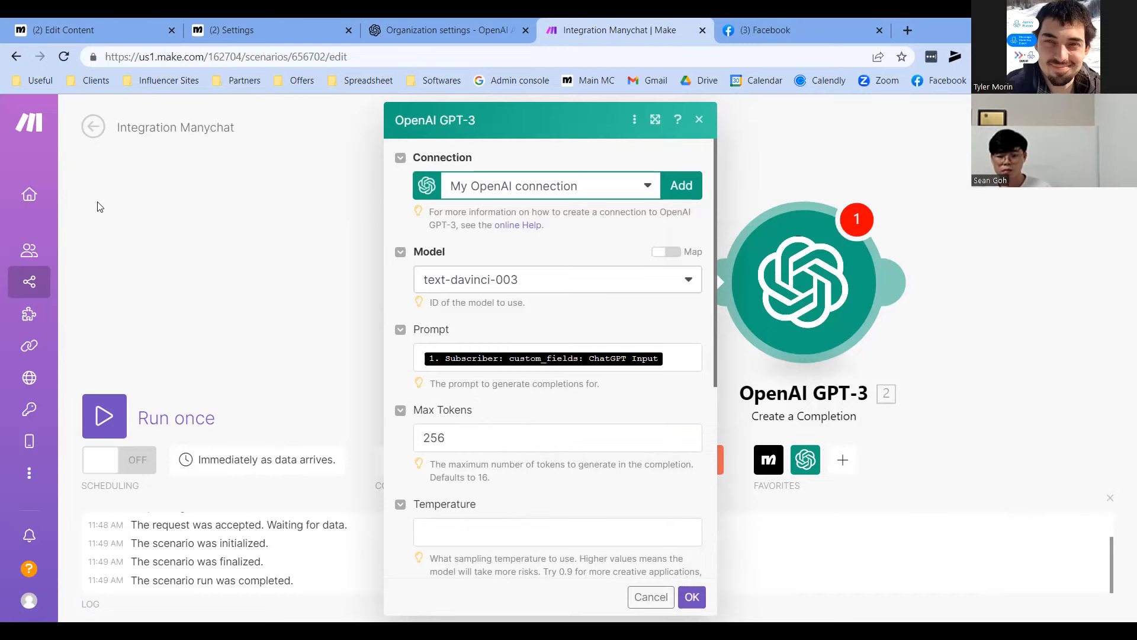
{"action": "left_click", "coordinate": [436, 30]}
{"action": "left_click", "coordinate": [299, 118]}
Push the Playground's Maximum length to its 4000 ceiling, then return to the Make scenario
{"action": "mouse_move", "coordinate": [1088, 379]}
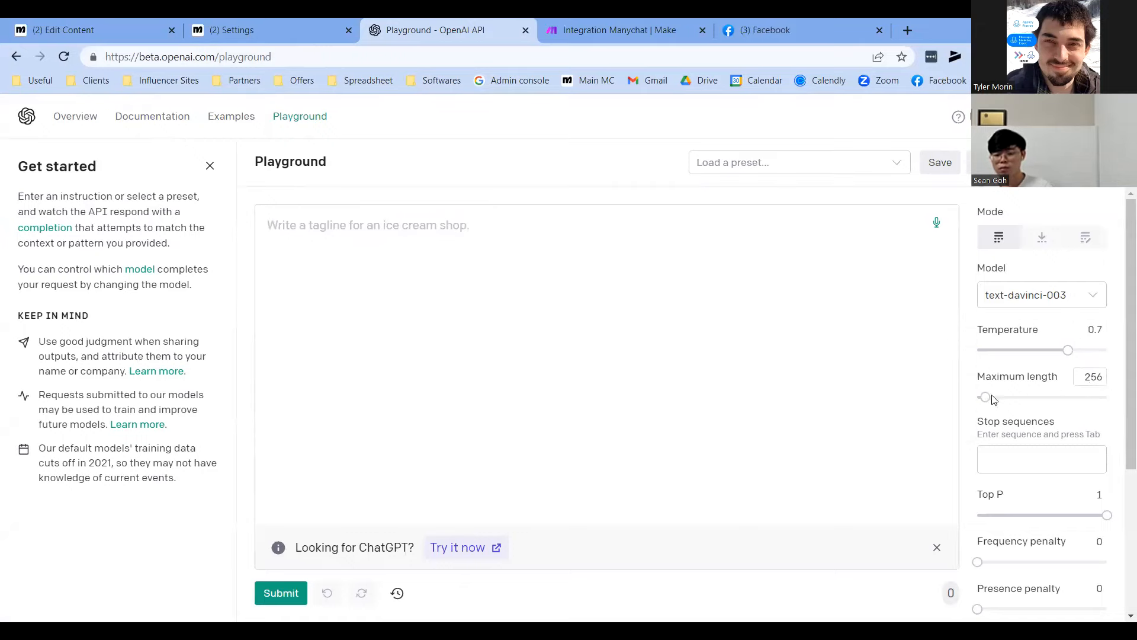
{"action": "left_click_drag", "start_coordinate": [985, 397], "coordinate": [1112, 397]}
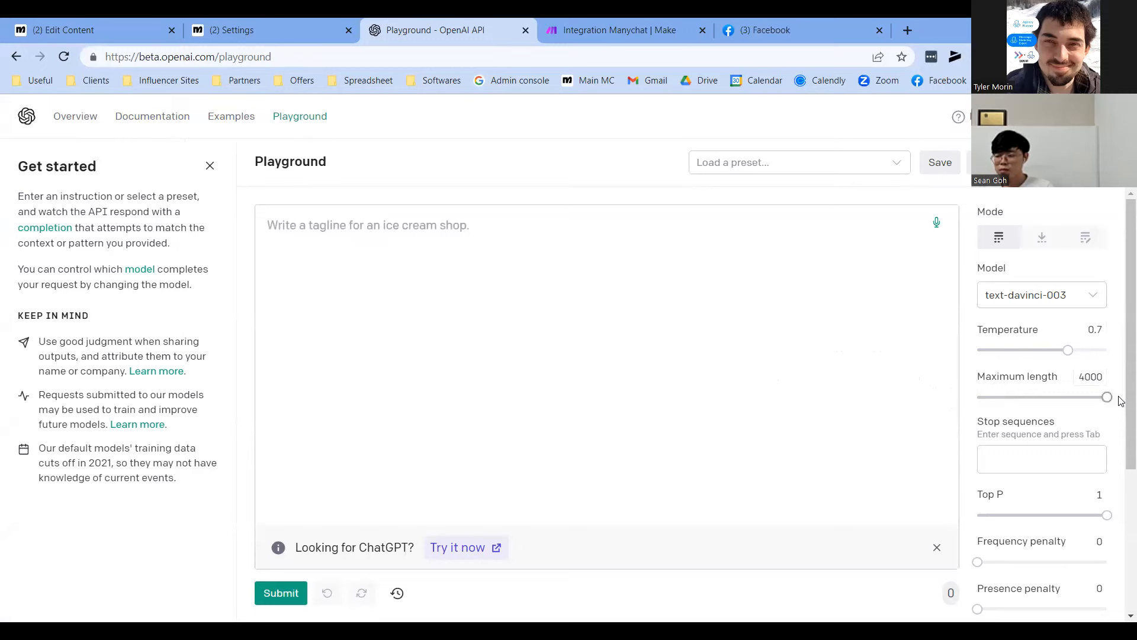
{"action": "left_click", "coordinate": [622, 26]}
{"action": "scroll", "coordinate": [439, 410], "scroll_direction": "down", "scroll_amount": 3}
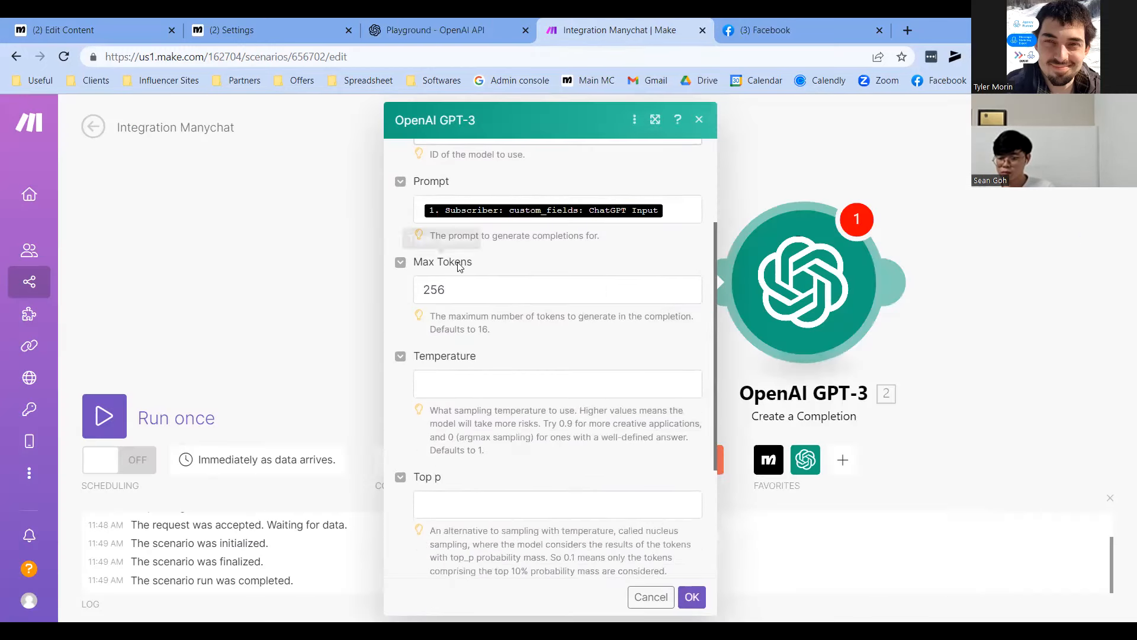
Review the Temperature field, leaving it at 0.7
{"action": "left_click", "coordinate": [480, 383]}
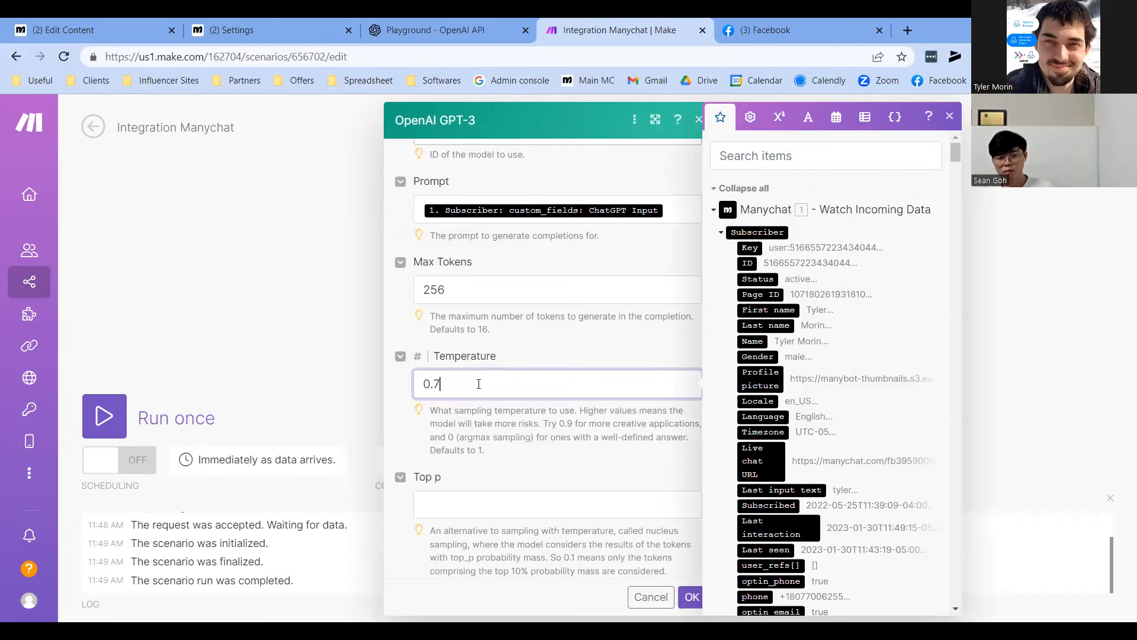
{"action": "left_click", "coordinate": [504, 418]}
{"action": "scroll", "coordinate": [539, 392], "scroll_direction": "down", "scroll_amount": 1}
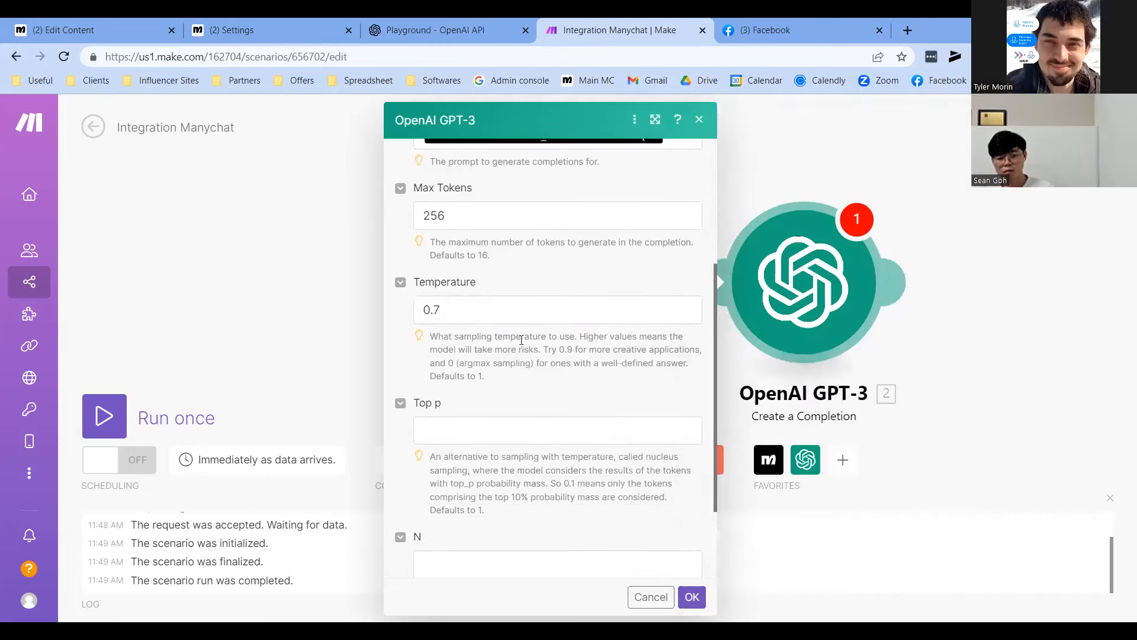
{"action": "left_click", "coordinate": [475, 317]}
{"action": "left_click", "coordinate": [474, 355]}
{"action": "left_click", "coordinate": [462, 318]}
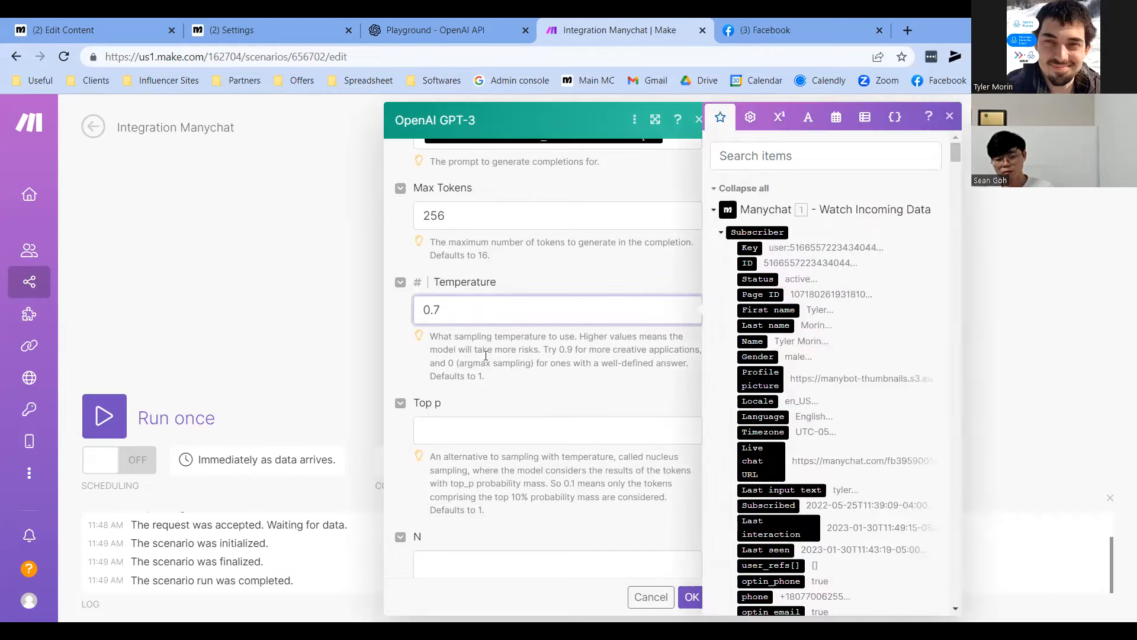
{"action": "left_click", "coordinate": [486, 356]}
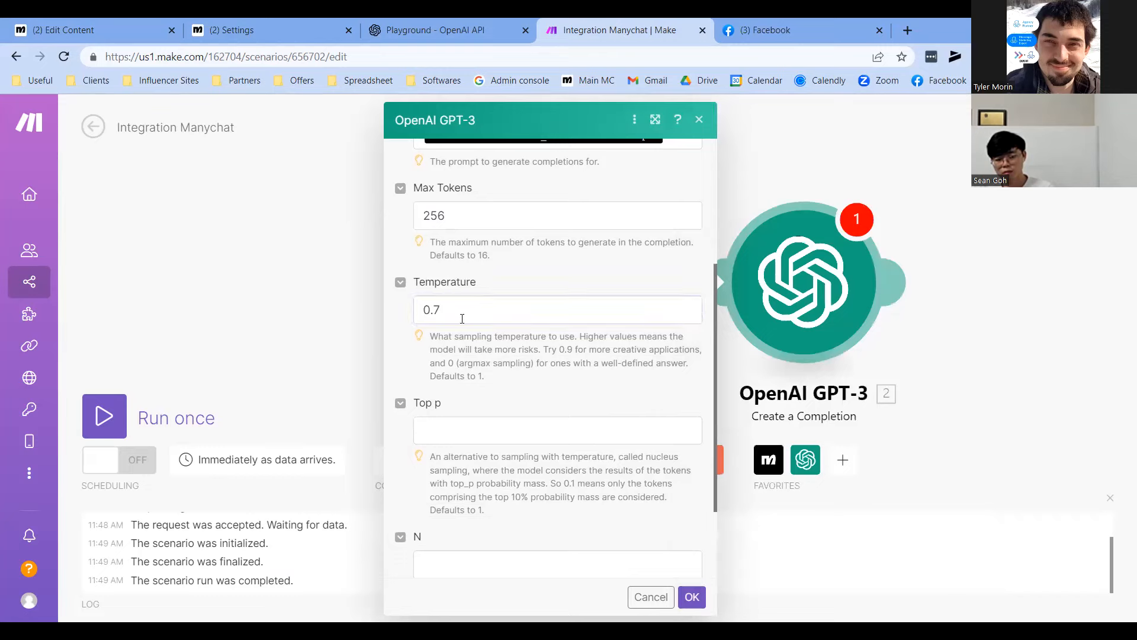
{"action": "scroll", "coordinate": [508, 342], "scroll_direction": "down", "scroll_amount": 1}
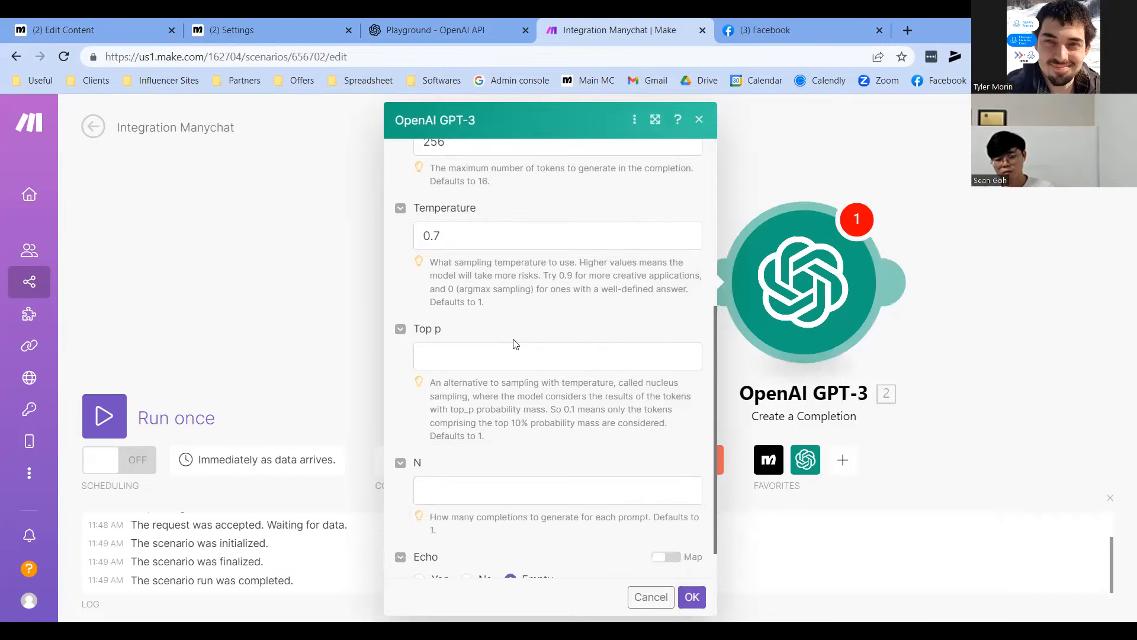
Enter 1 for Top p and 1 for N
{"action": "left_click", "coordinate": [490, 365]}
{"action": "type", "text": "1"}
{"action": "left_click", "coordinate": [458, 501]}
{"action": "type", "text": "1"}
{"action": "left_click_drag", "start_coordinate": [431, 383], "coordinate": [485, 436]}
{"action": "left_click", "coordinate": [554, 440]}
Lower Top P to 0.48 in Playground to show its meaning, then return to Make
{"action": "scroll", "coordinate": [507, 450], "scroll_direction": "down", "scroll_amount": 1}
{"action": "left_click", "coordinate": [438, 30]}
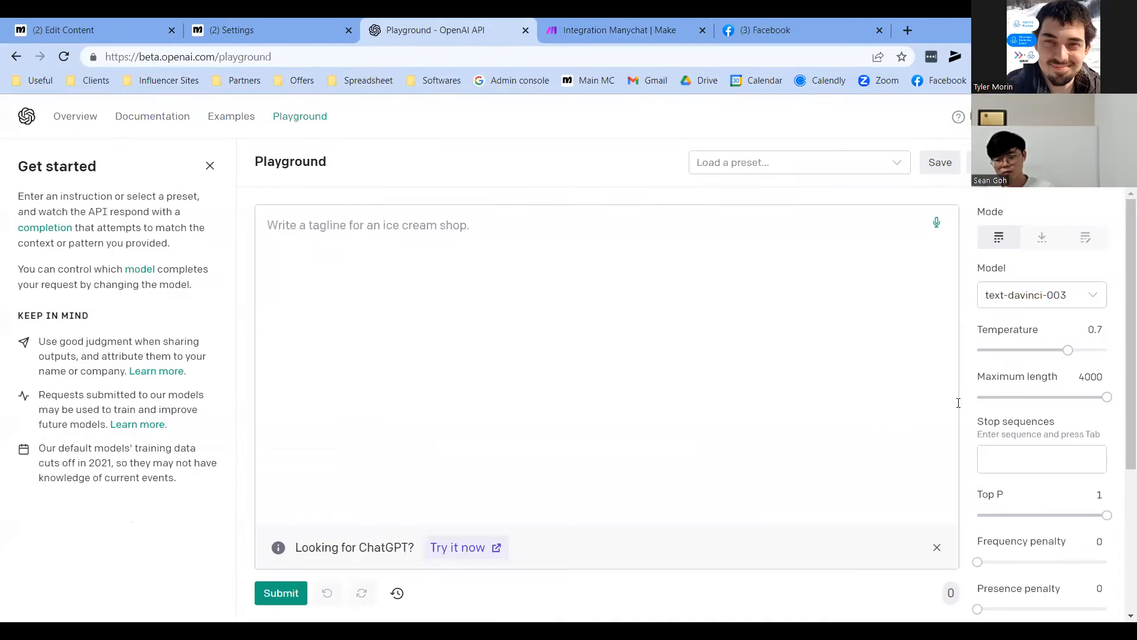
{"action": "left_click_drag", "start_coordinate": [1107, 515], "coordinate": [1090, 516]}
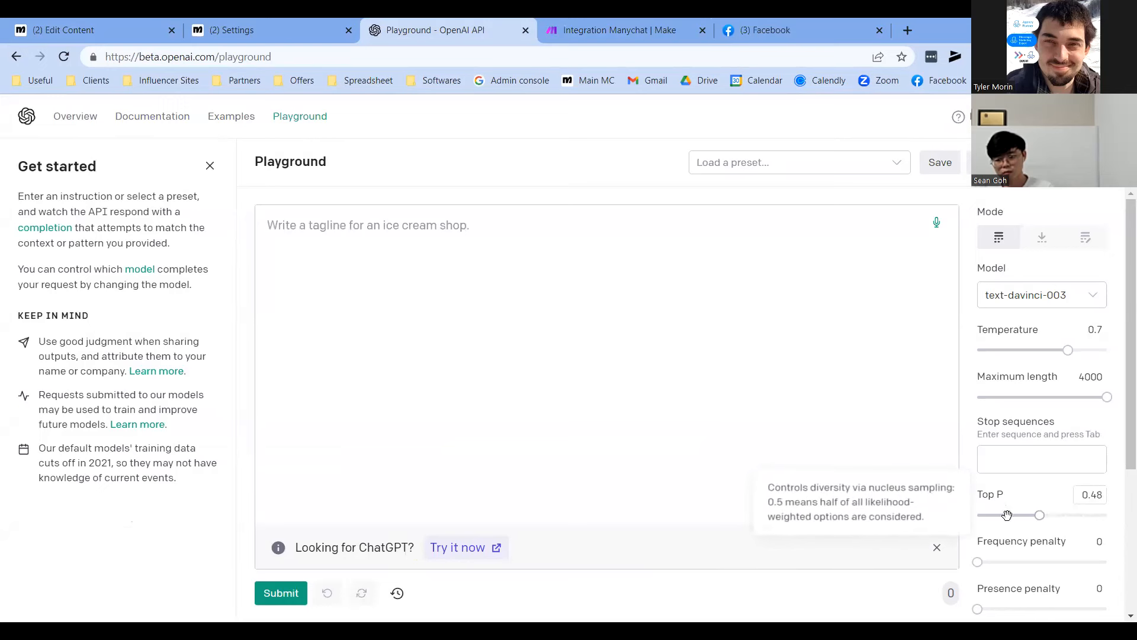
{"action": "left_click", "coordinate": [643, 19]}
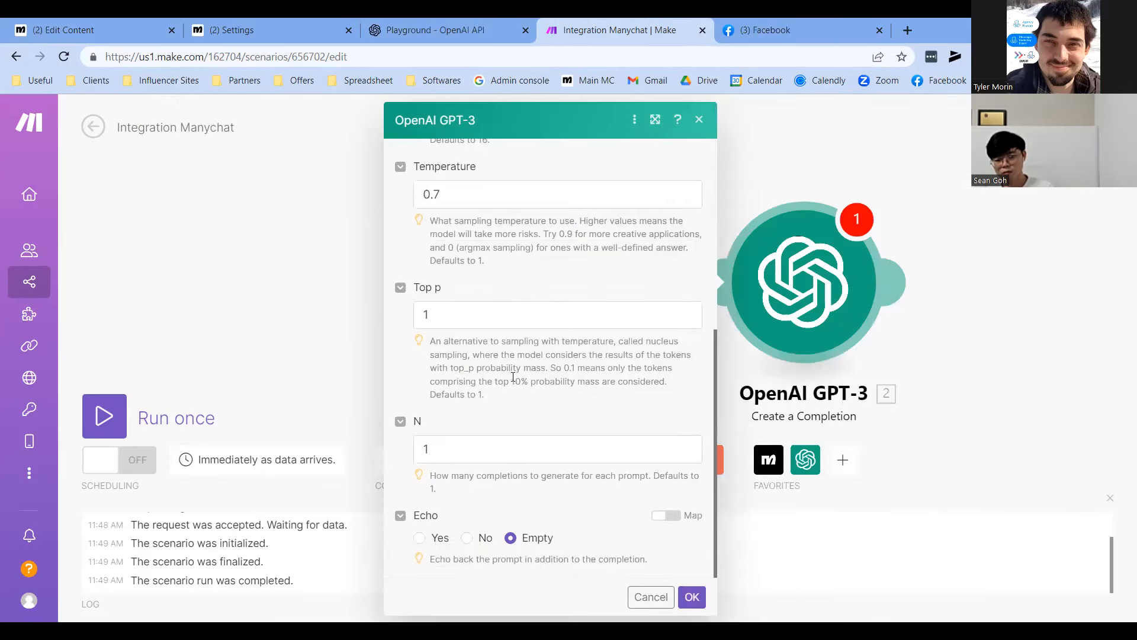
Save the GPT-3 settings and add a Manychat Set a Custom Field module after it
{"action": "left_click", "coordinate": [691, 598]}
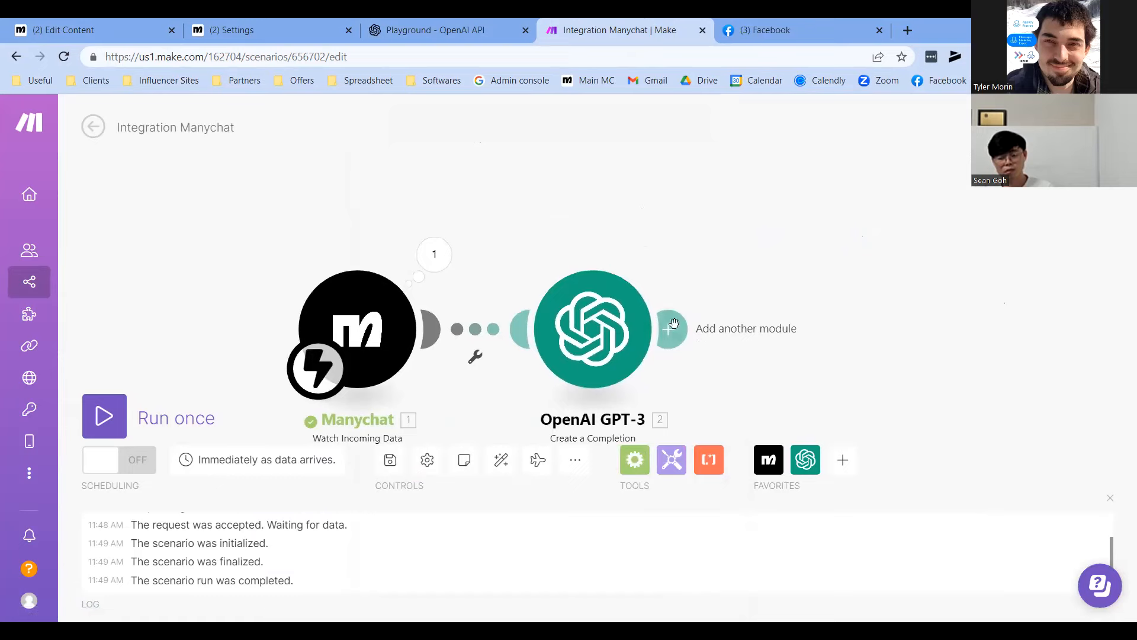
{"action": "left_click", "coordinate": [747, 319]}
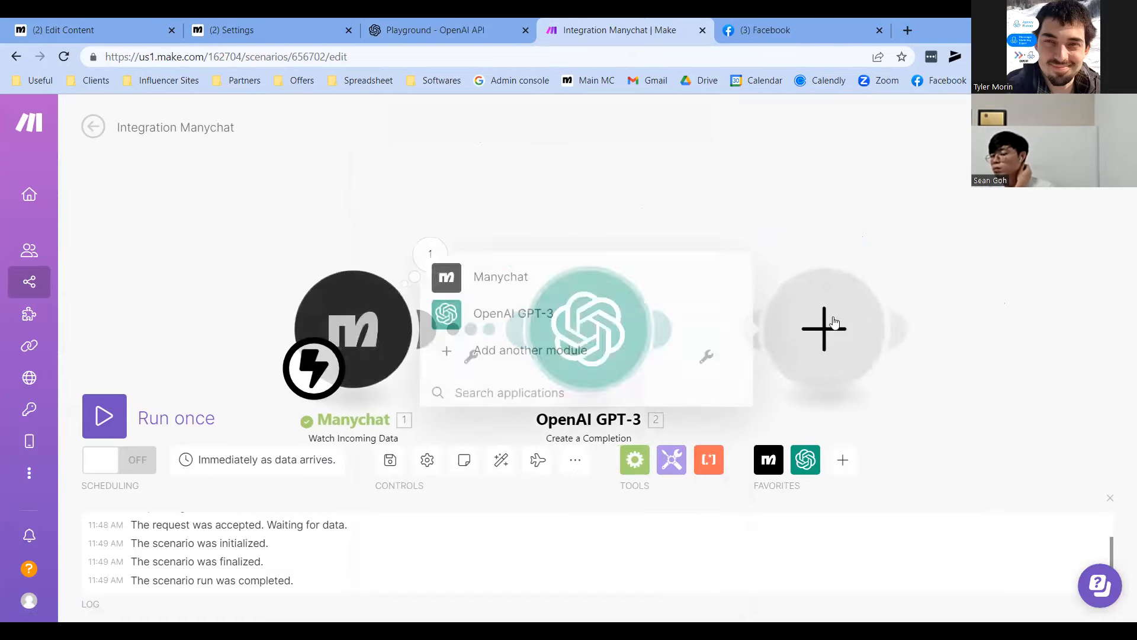
{"action": "left_click", "coordinate": [485, 283]}
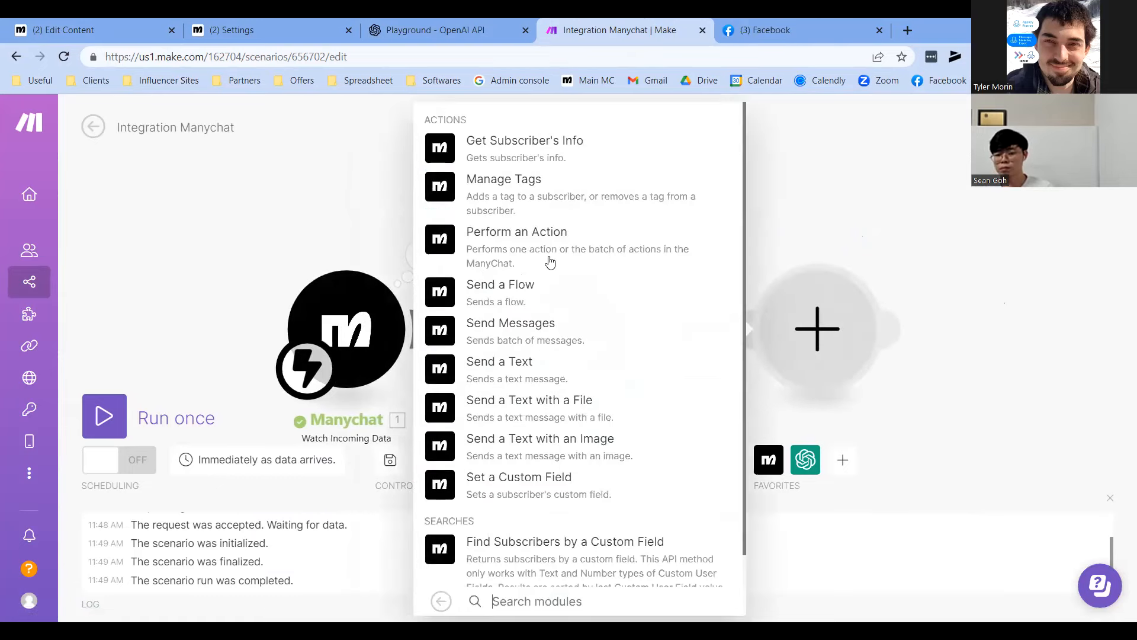
{"action": "left_click", "coordinate": [481, 491]}
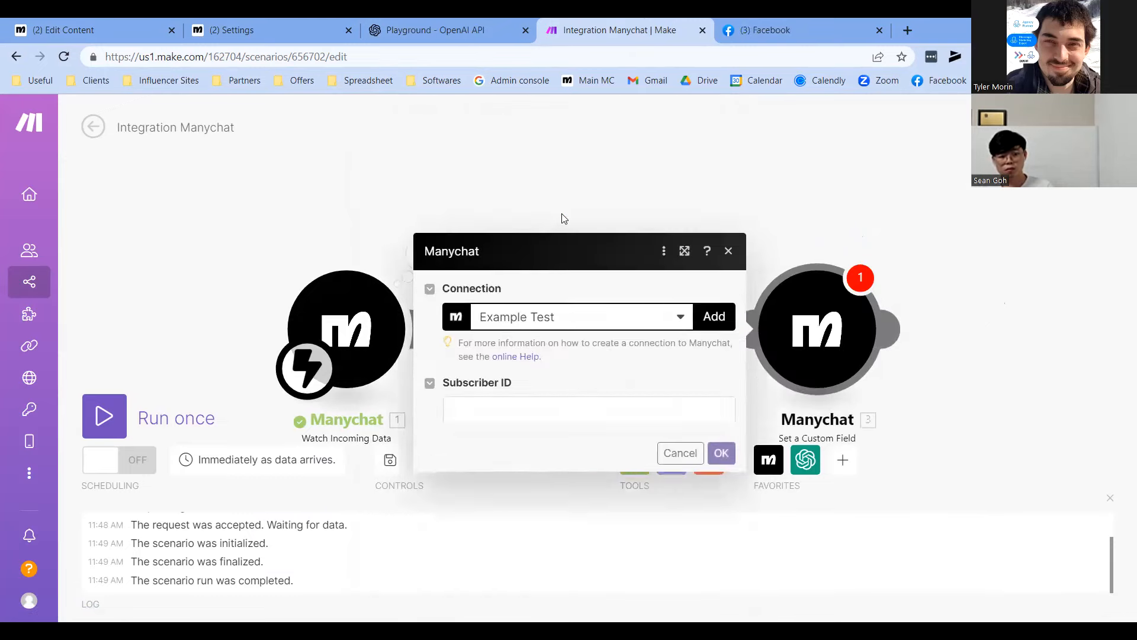
Select My ManyChat connection for the Set a Custom Field module
{"action": "left_click", "coordinate": [539, 197]}
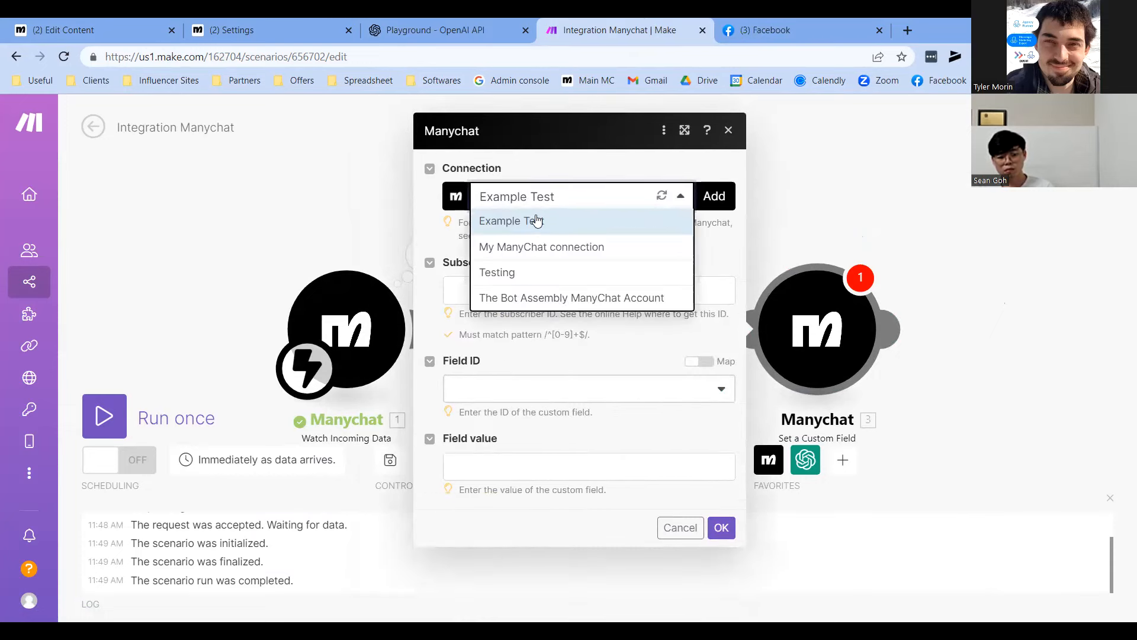
{"action": "left_click", "coordinate": [537, 220]}
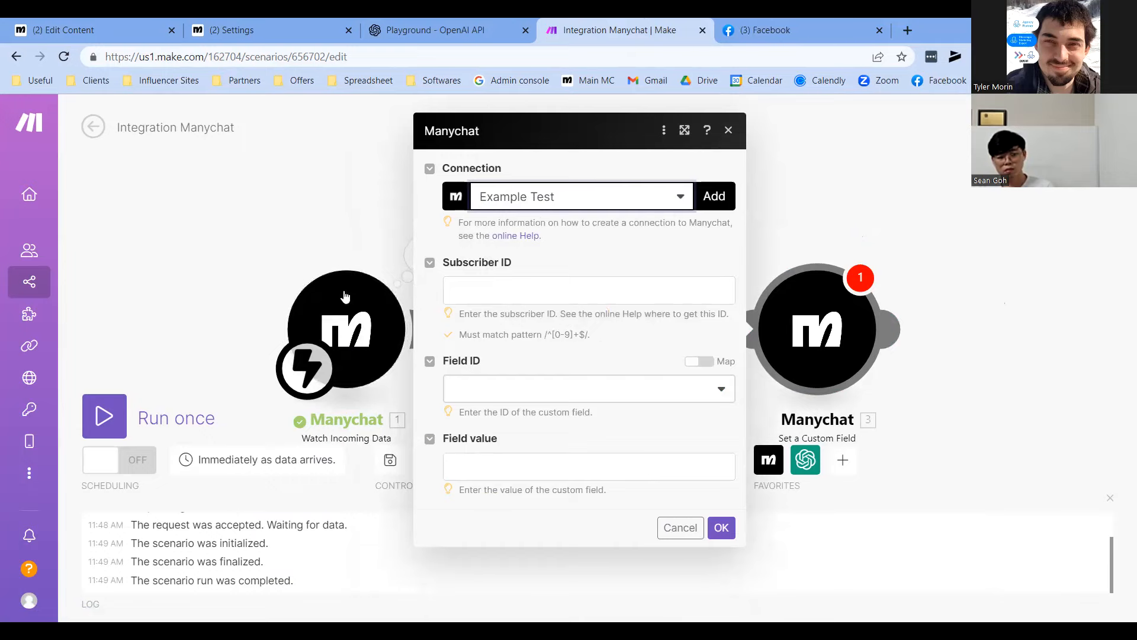
{"action": "left_click", "coordinate": [590, 197]}
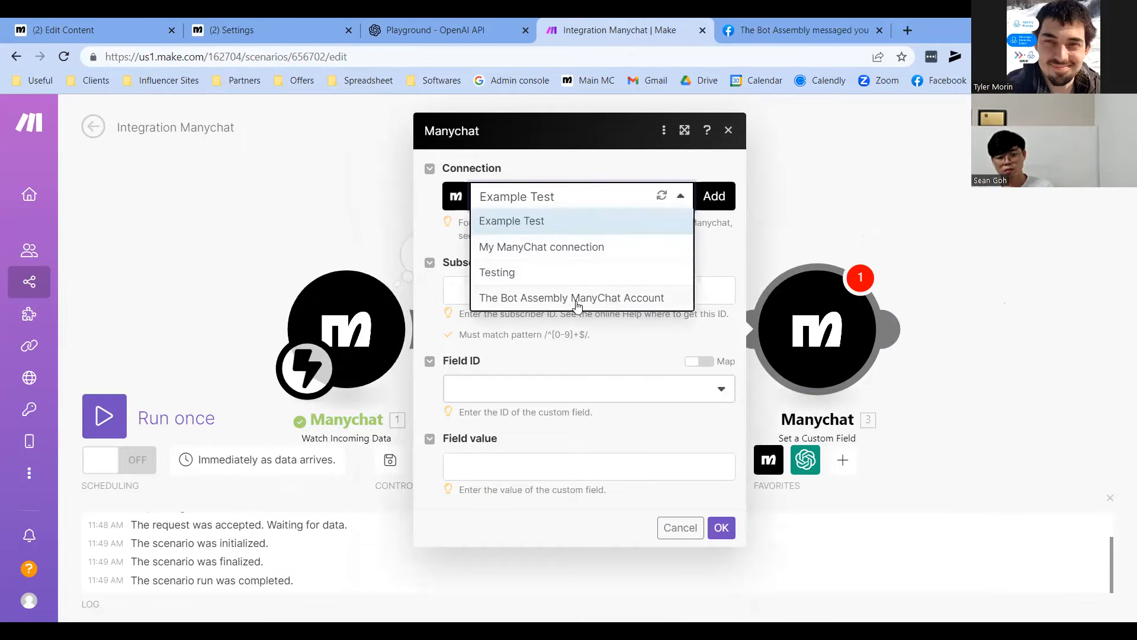
{"action": "left_click", "coordinate": [578, 246]}
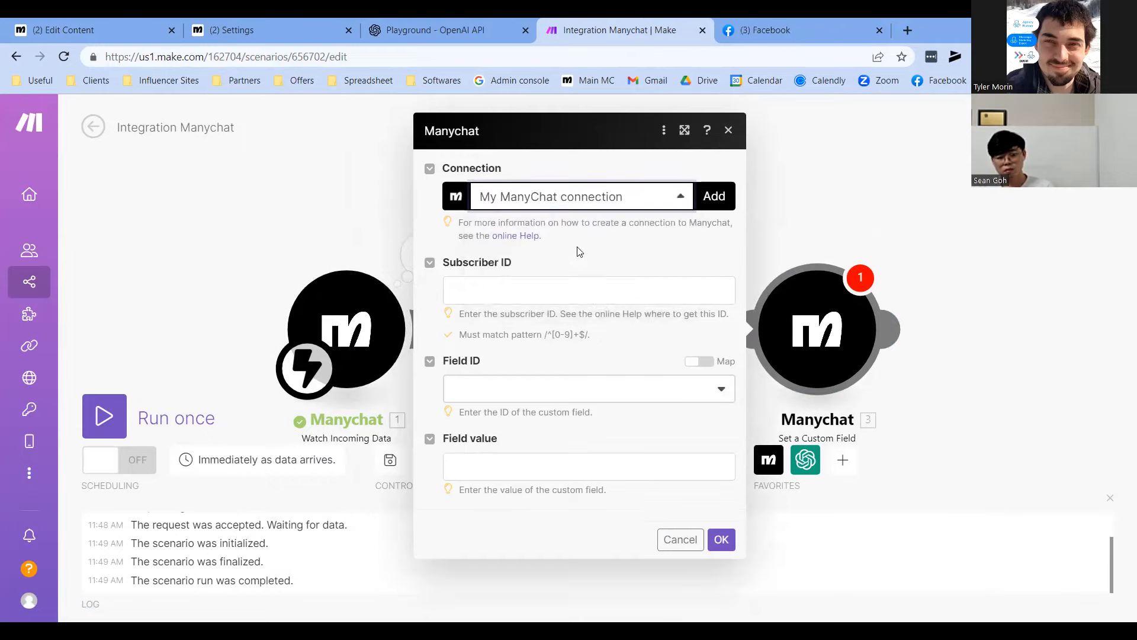
Map the trigger's subscriber ID (1.subscriber.id) into Subscriber ID
{"action": "left_click", "coordinate": [342, 293]}
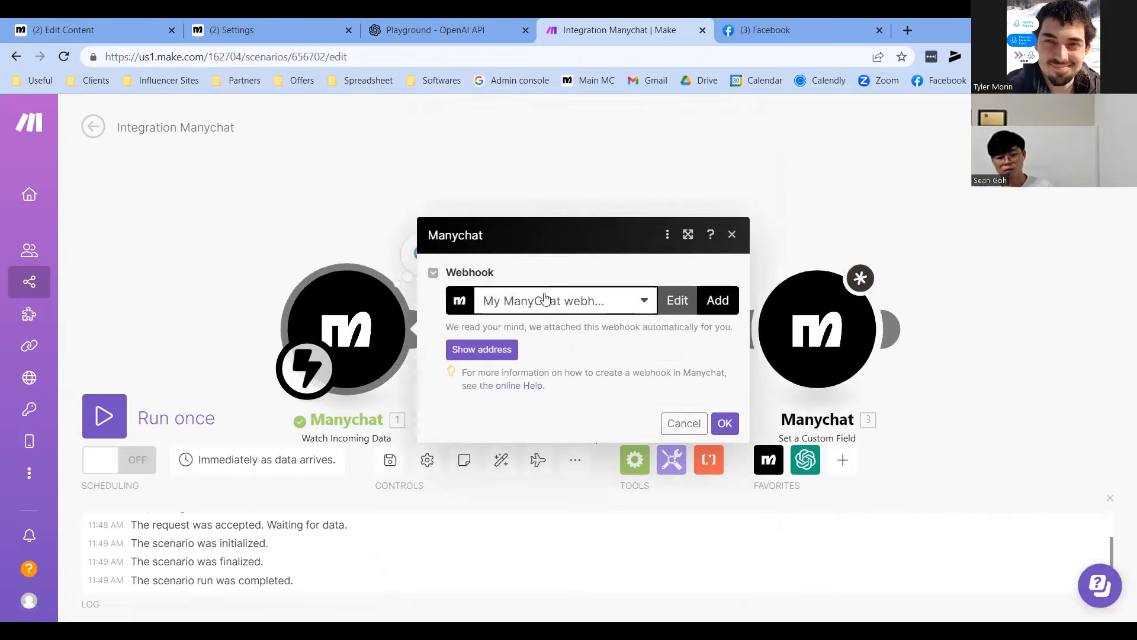
{"action": "left_click", "coordinate": [786, 339]}
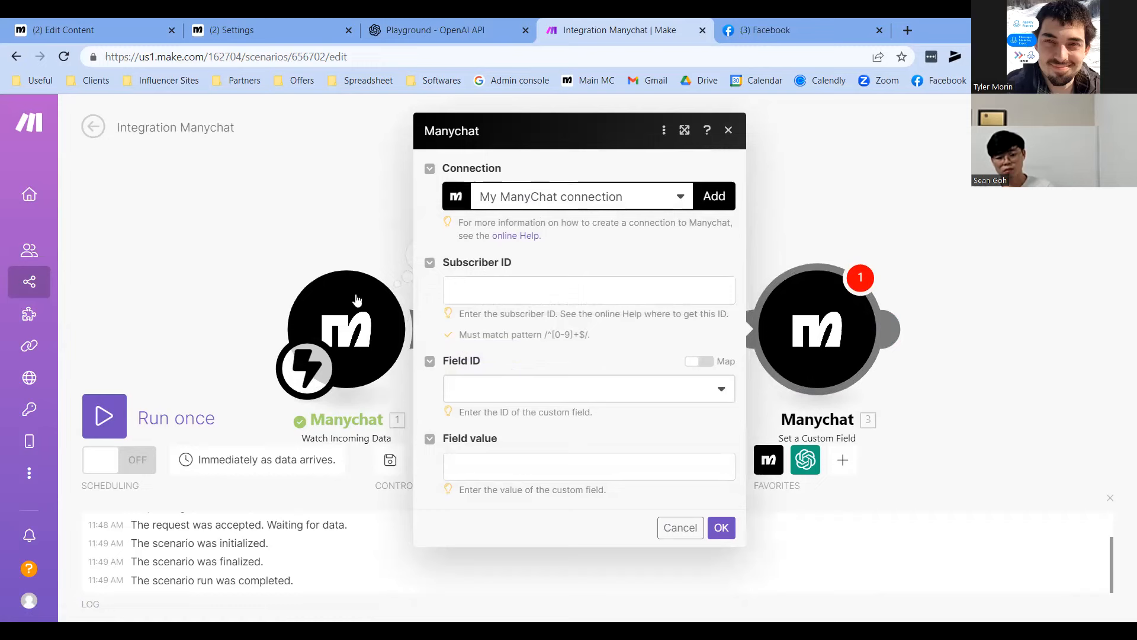
{"action": "left_click", "coordinate": [526, 287]}
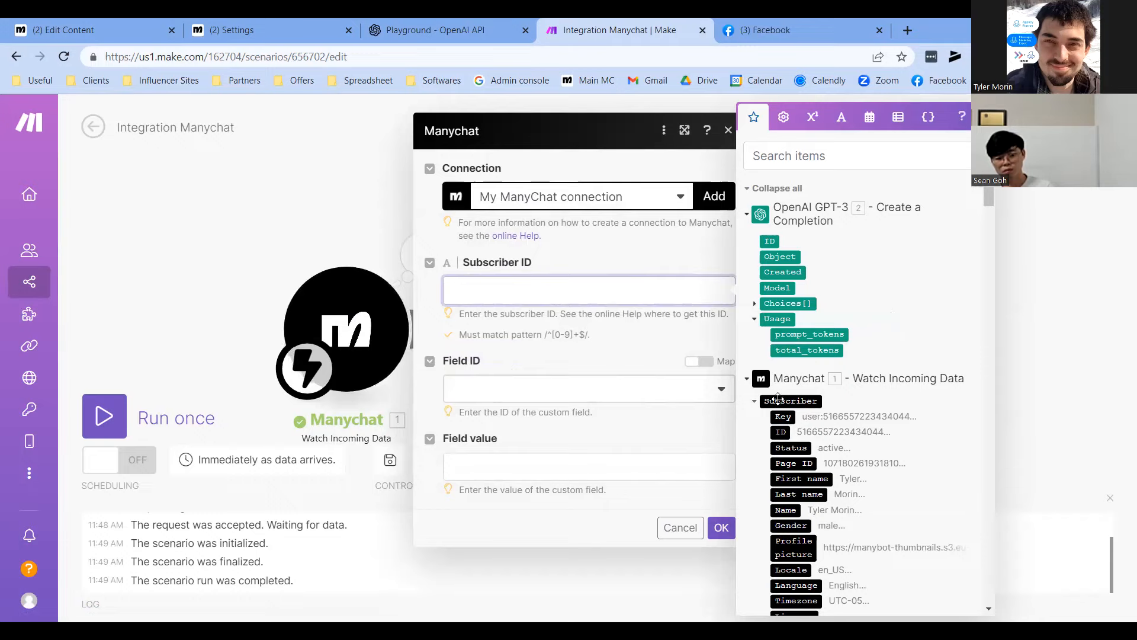
{"action": "left_click", "coordinate": [780, 432]}
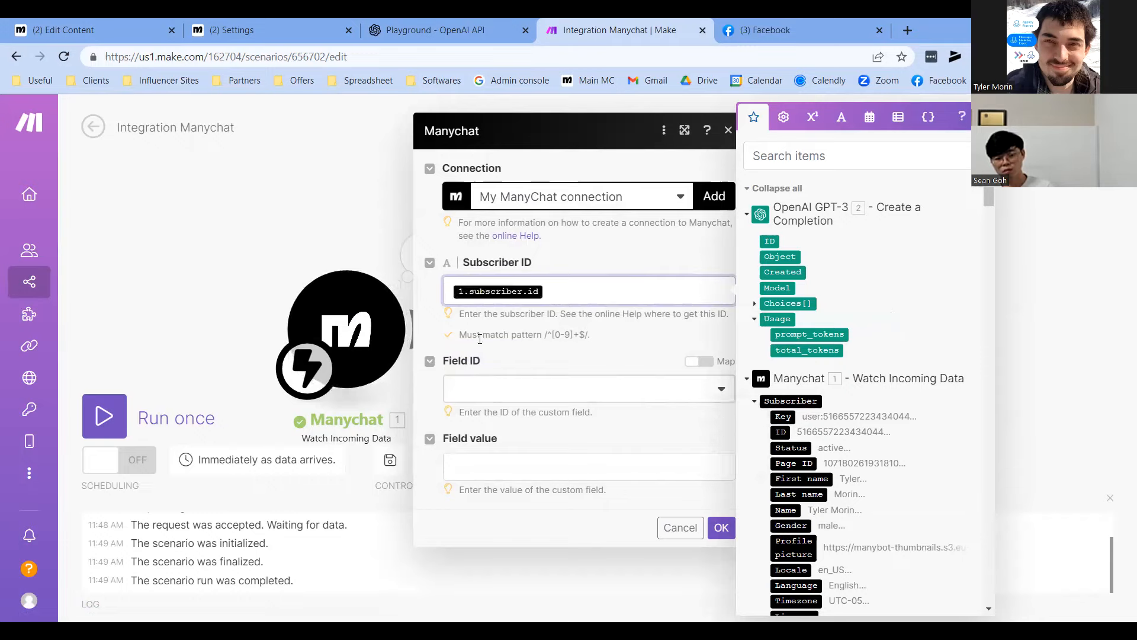
Target the ChatGPT Output field, map GPT-3's Choices[] text as its value, and save
{"action": "left_click", "coordinate": [515, 391]}
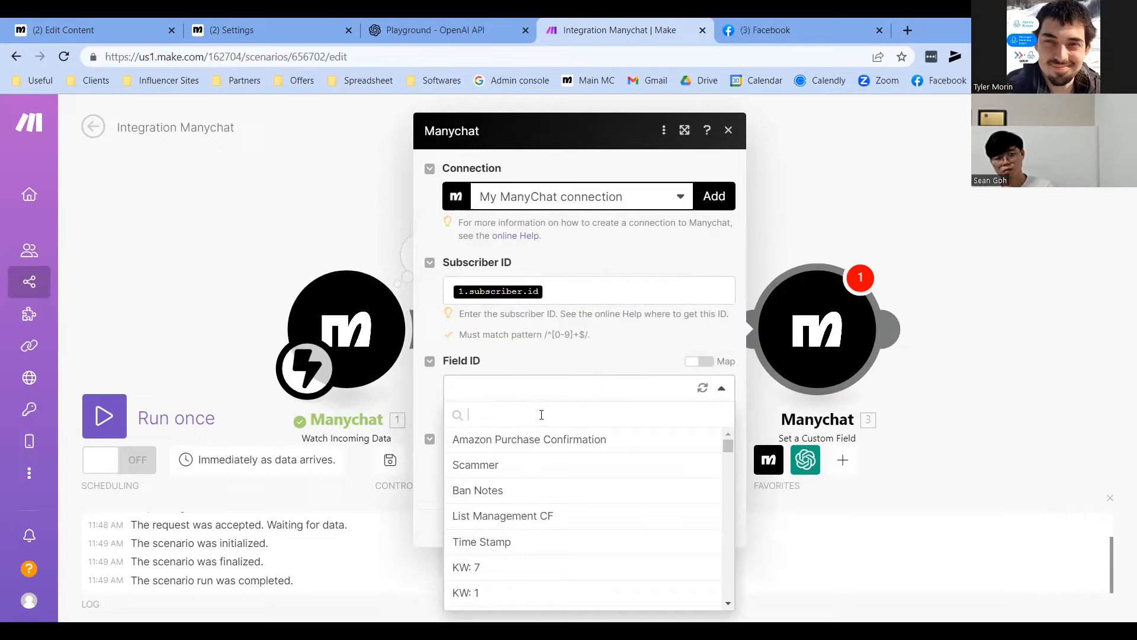
{"action": "type", "text": "ou"}
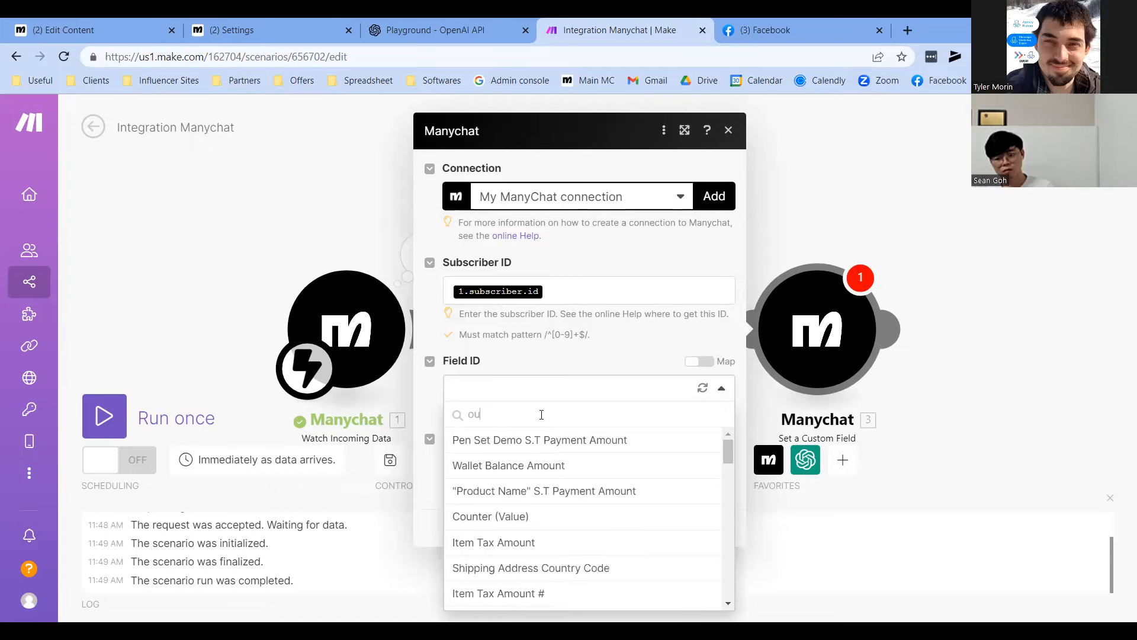
{"action": "type", "text": "tput"}
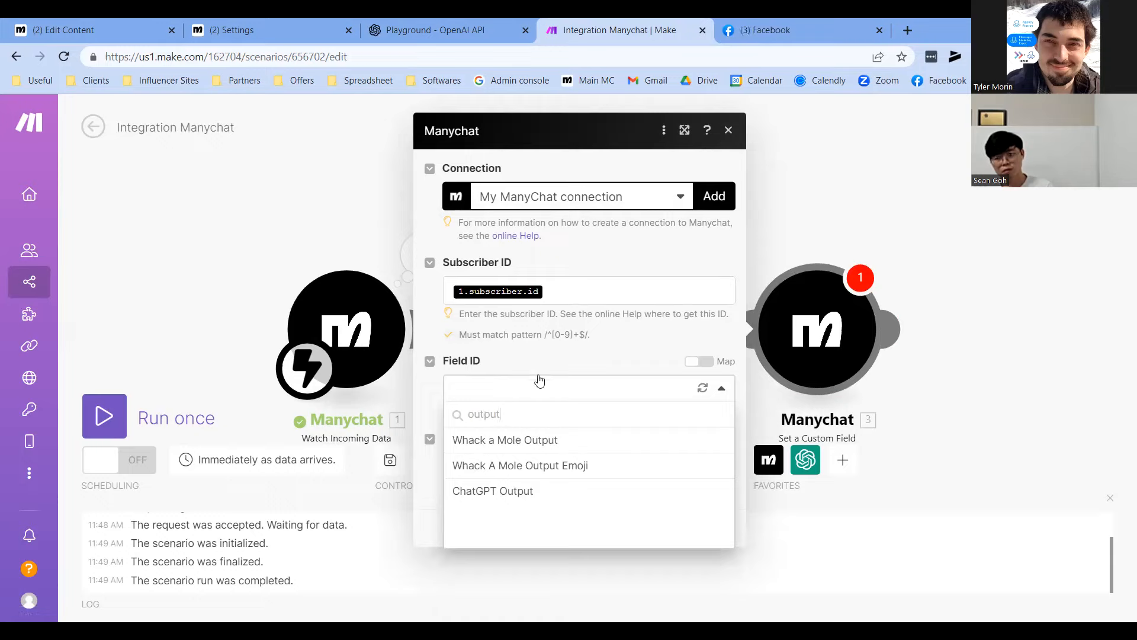
{"action": "left_click", "coordinate": [498, 491]}
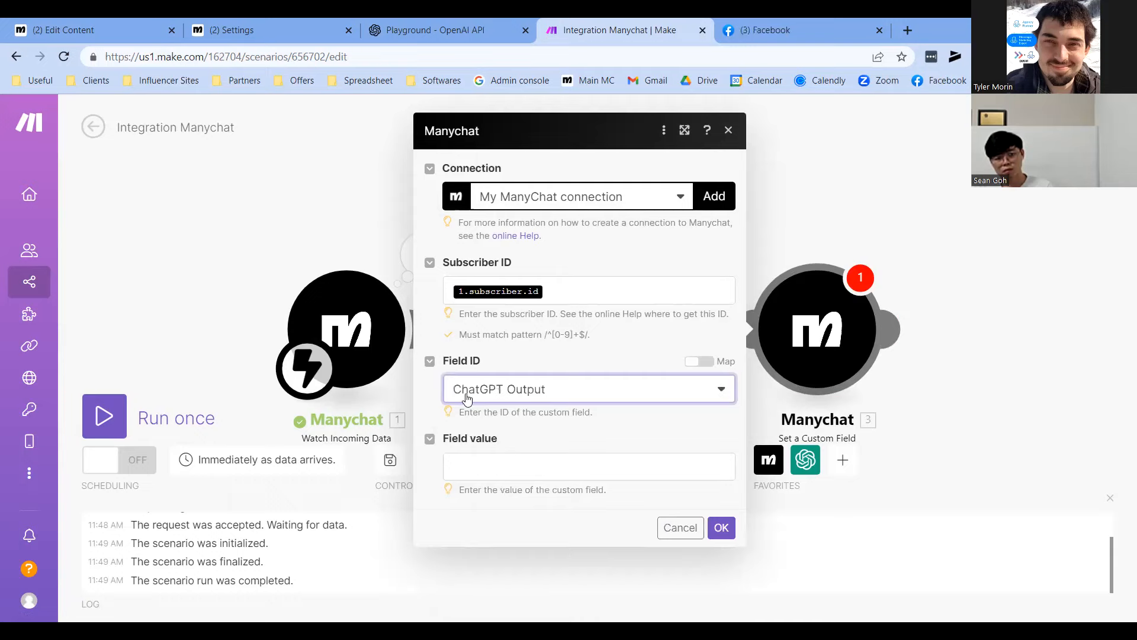
{"action": "left_click", "coordinate": [481, 466]}
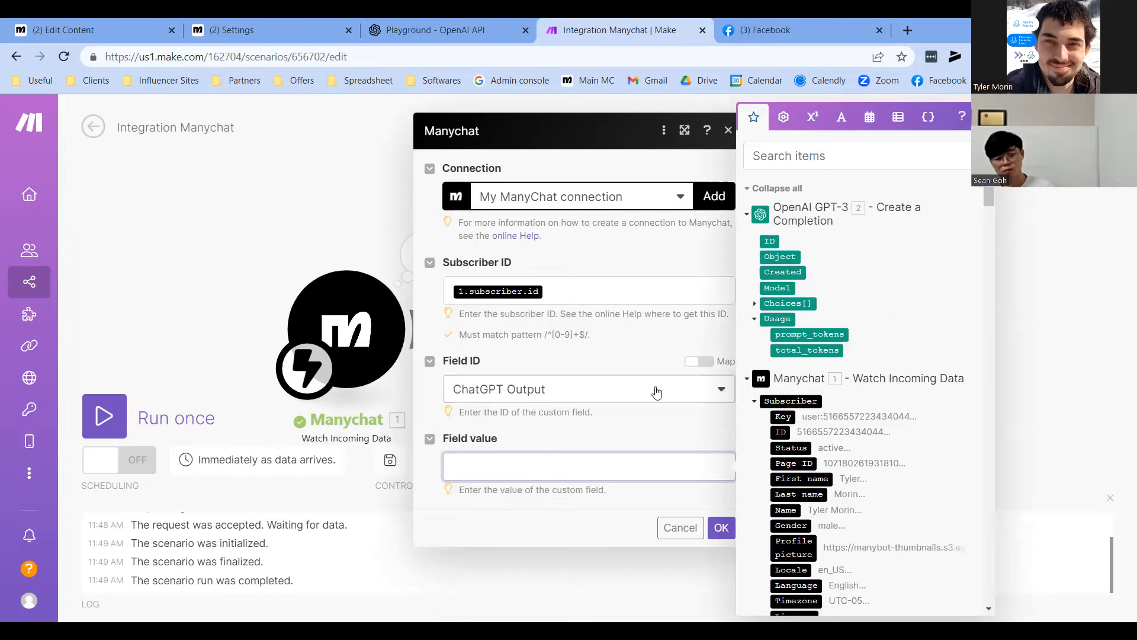
{"action": "left_click", "coordinate": [755, 304]}
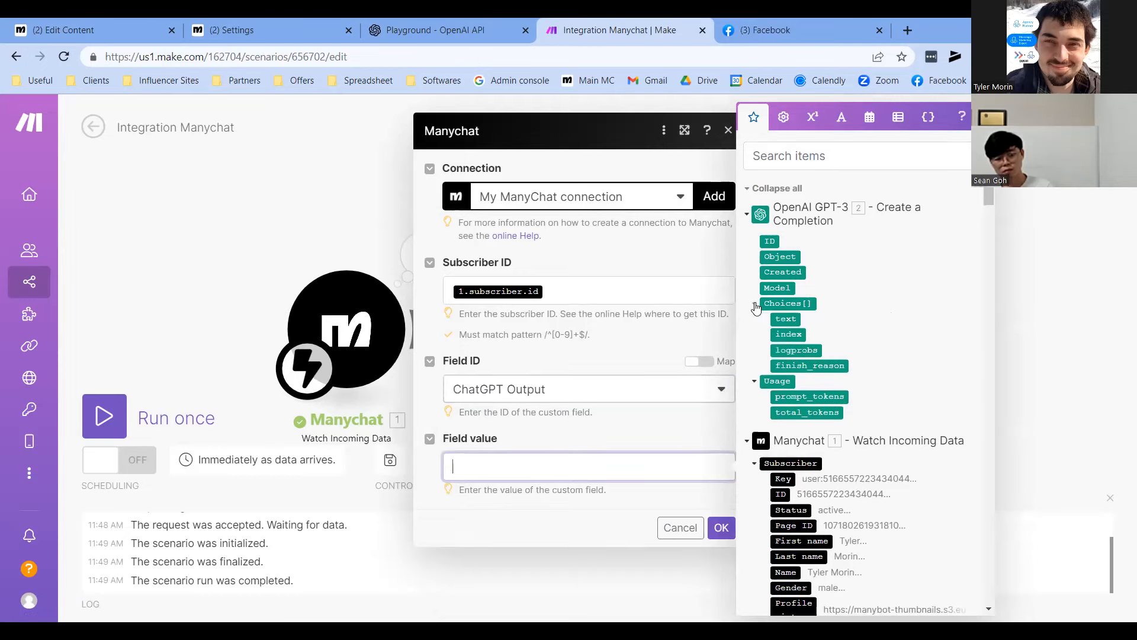
{"action": "left_click", "coordinate": [782, 319]}
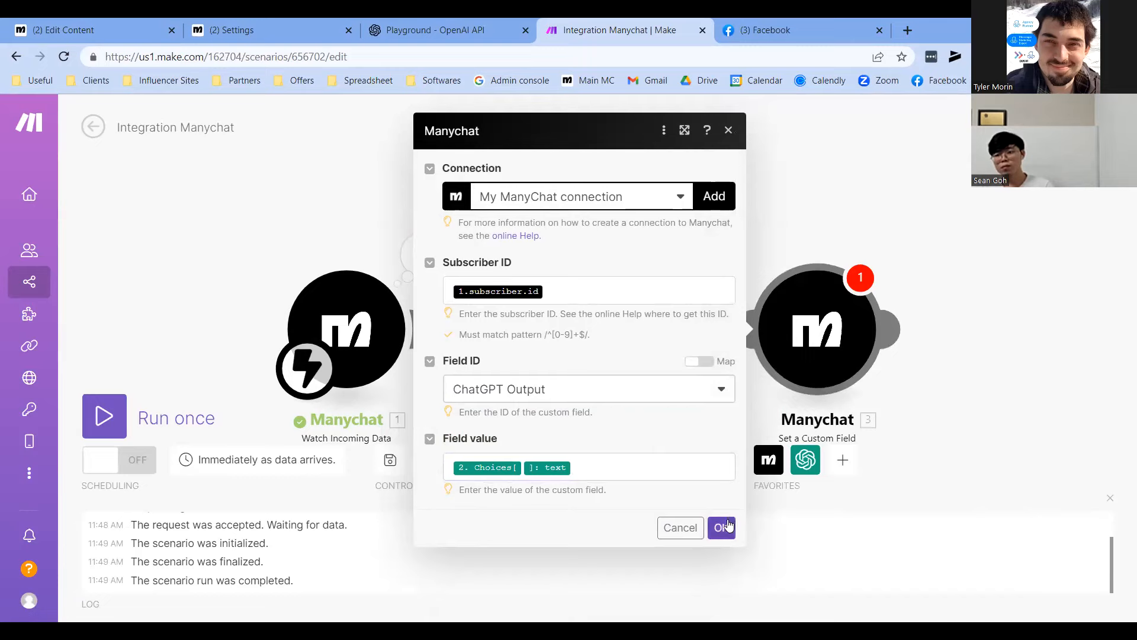
{"action": "left_click", "coordinate": [728, 527]}
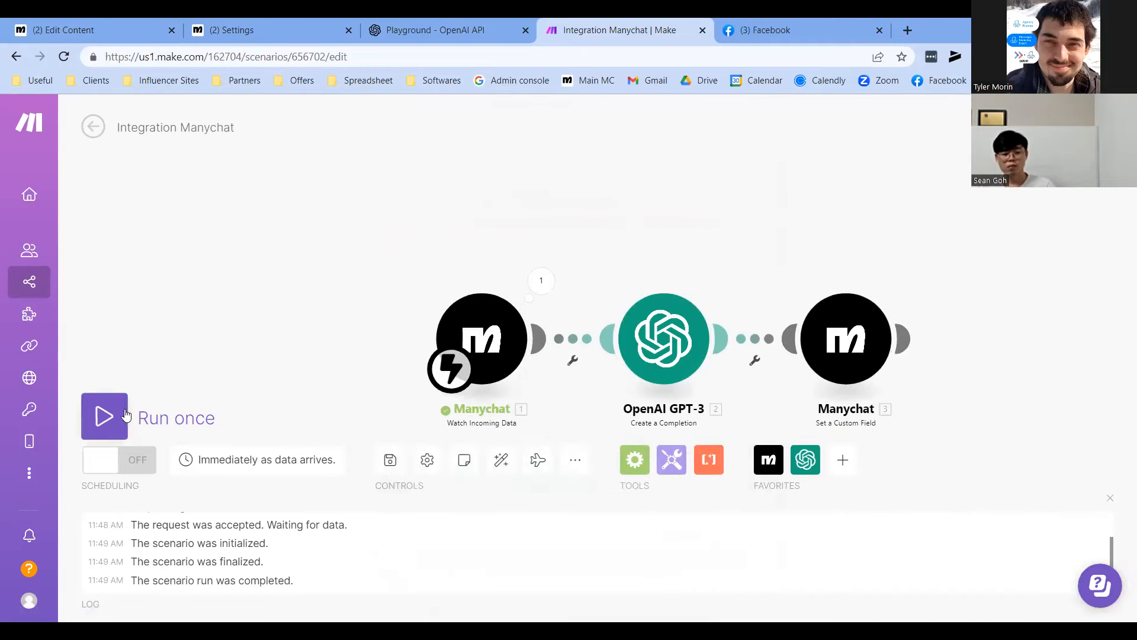
Run the scenario once and preview the ManyChat flow in Messenger
{"action": "left_click", "coordinate": [104, 416]}
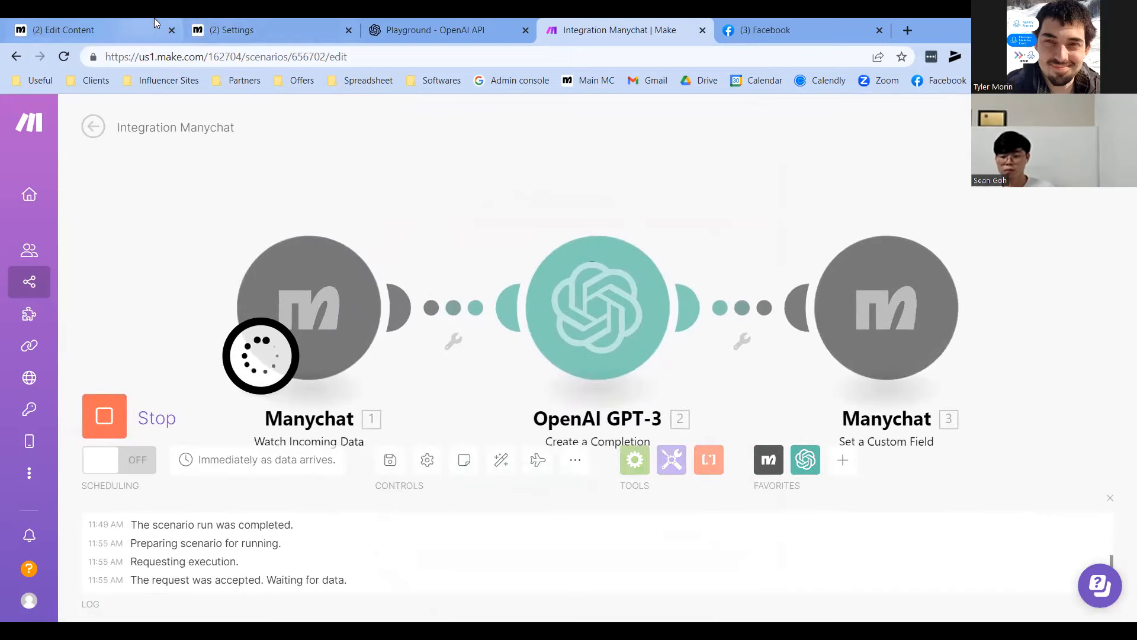
{"action": "left_click", "coordinate": [95, 19]}
{"action": "left_click", "coordinate": [888, 116]}
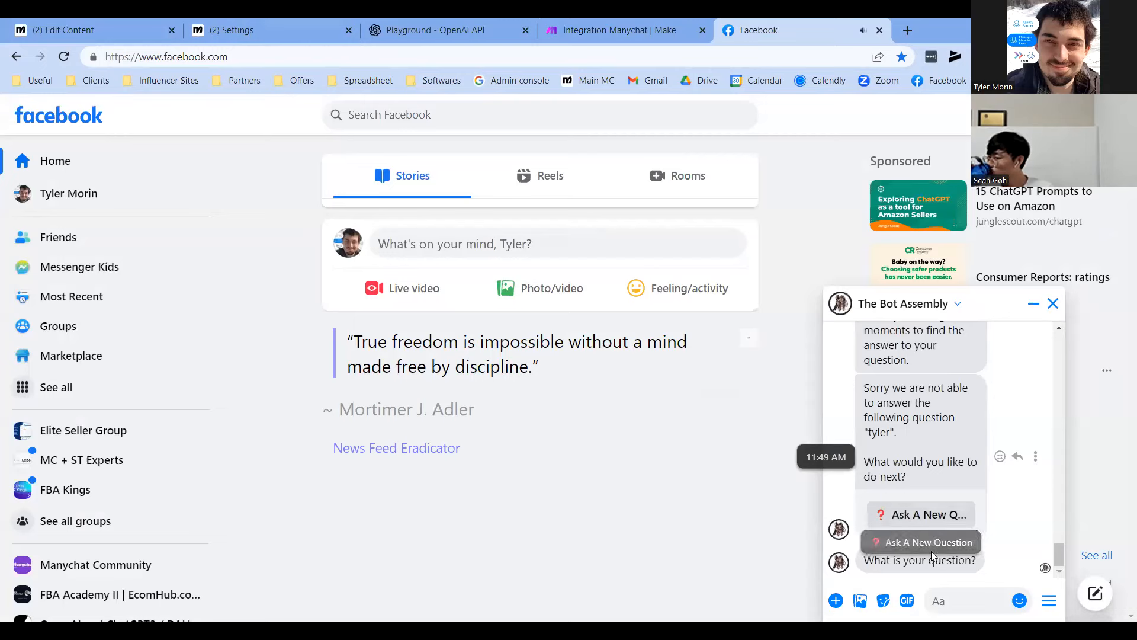
{"action": "left_click", "coordinate": [953, 595]}
Send 'what is your name' to the bot and check the Make run result
{"action": "type", "text": "what is your name"}
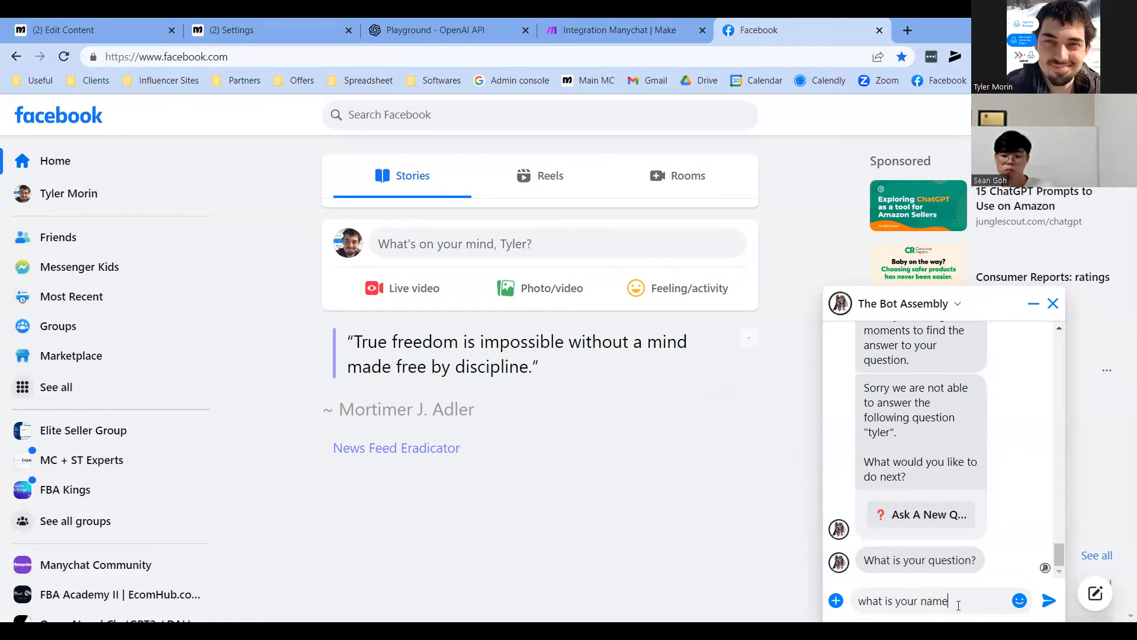
{"action": "key", "text": "Return"}
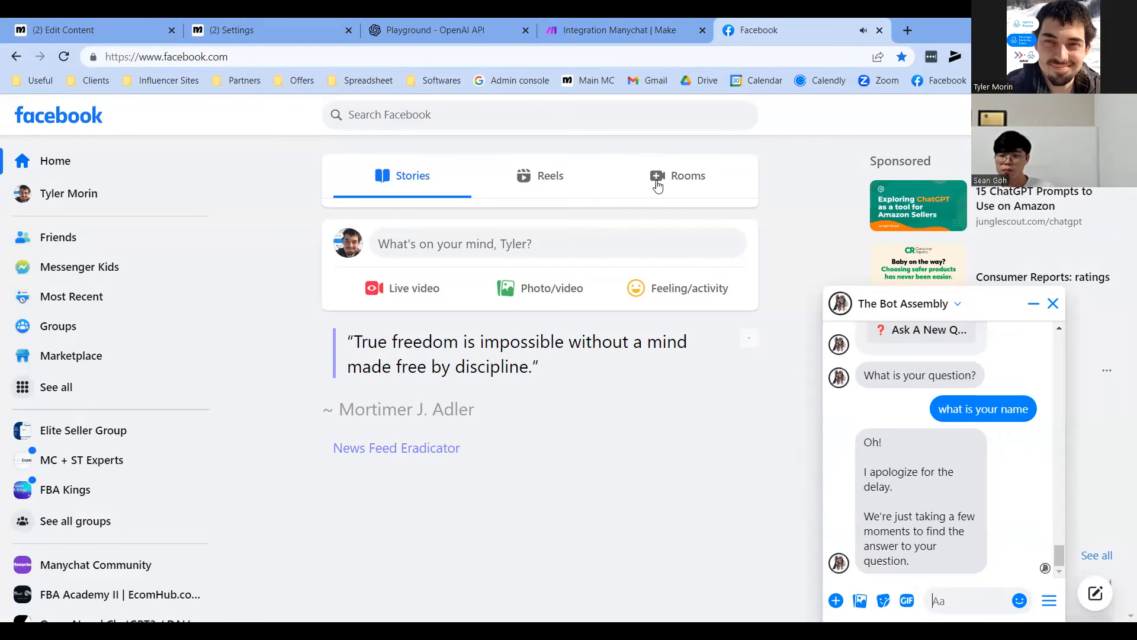
{"action": "key", "text": "ctrl+shift+Tab"}
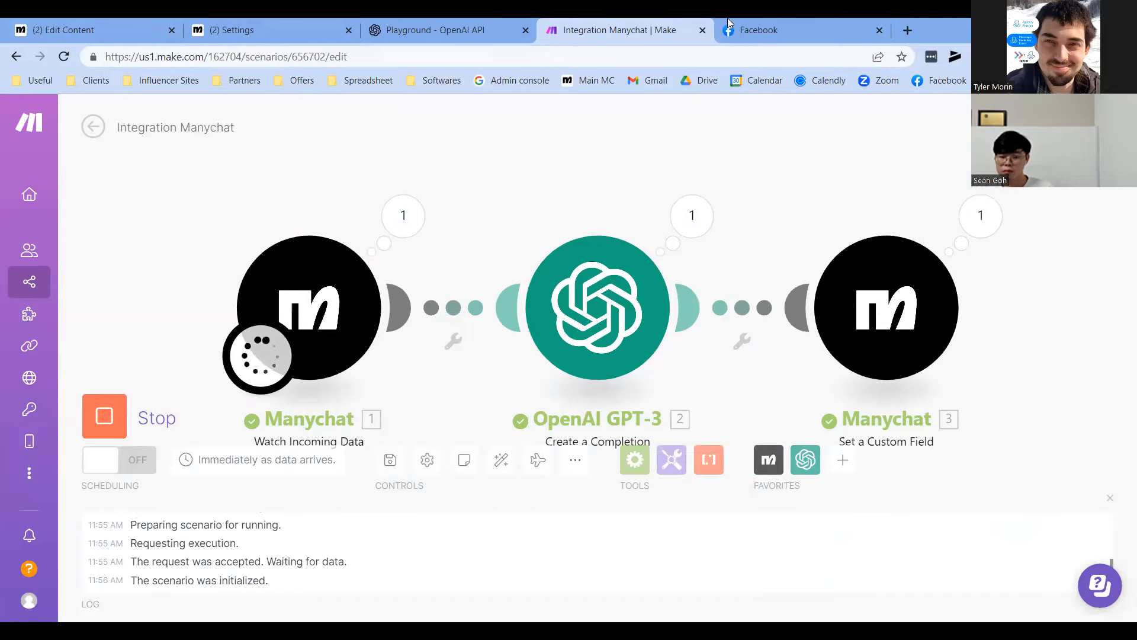
{"action": "left_click", "coordinate": [763, 30]}
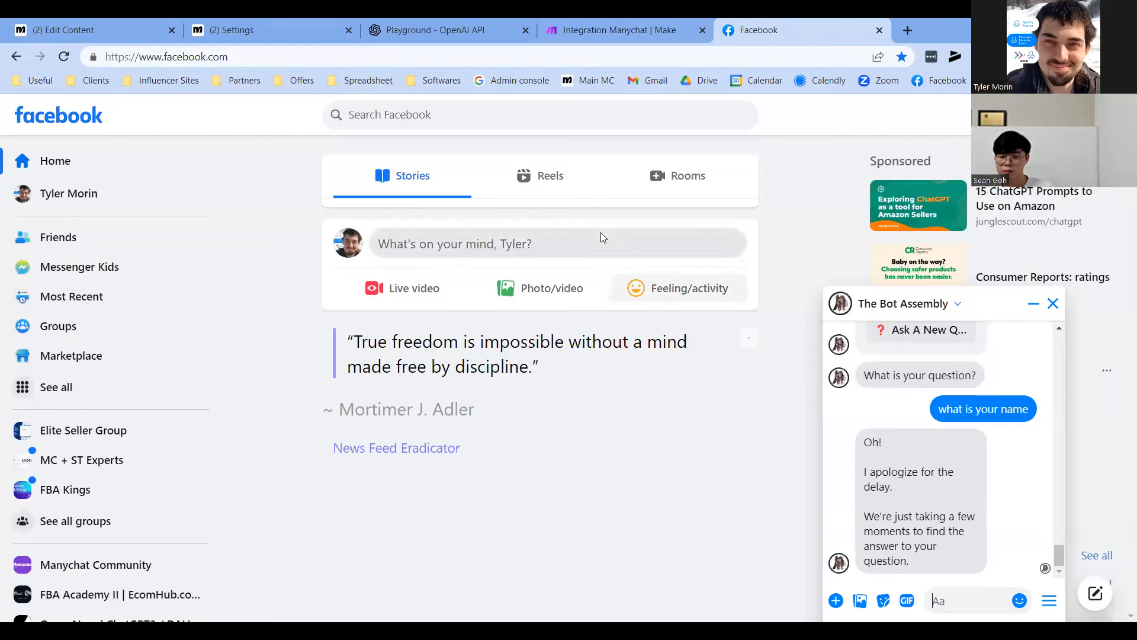
Pan the ManyChat flow canvas to inspect the condition and Error Message branches
{"action": "left_click", "coordinate": [108, 26]}
{"action": "scroll", "coordinate": [797, 554], "scroll_direction": "right", "scroll_amount": 15}
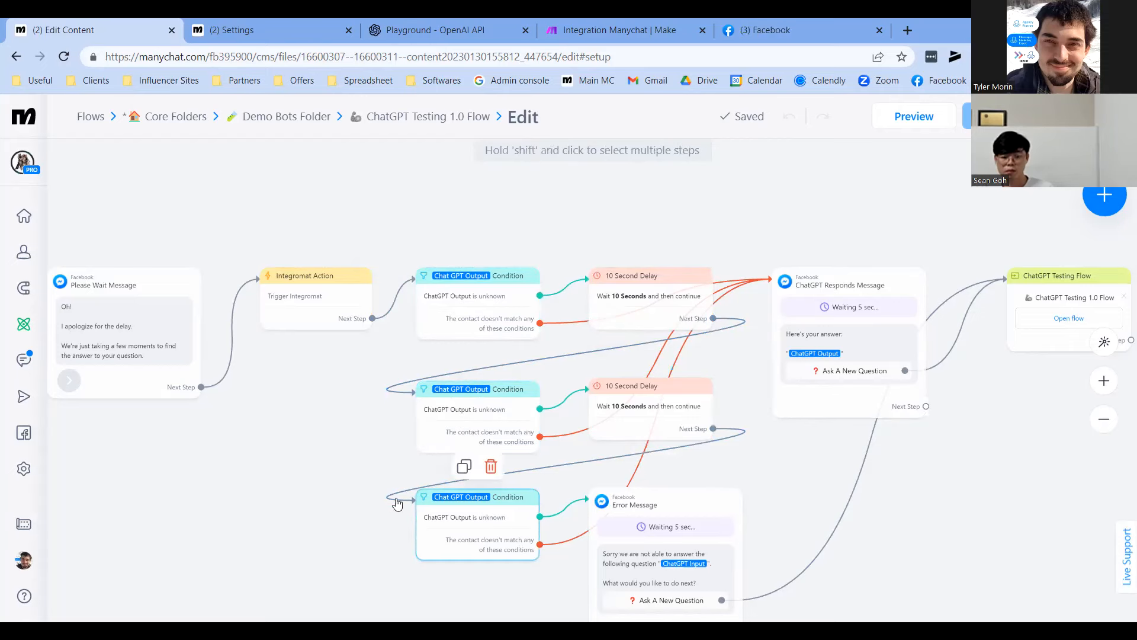
{"action": "left_click_drag", "start_coordinate": [242, 462], "coordinate": [200, 402]}
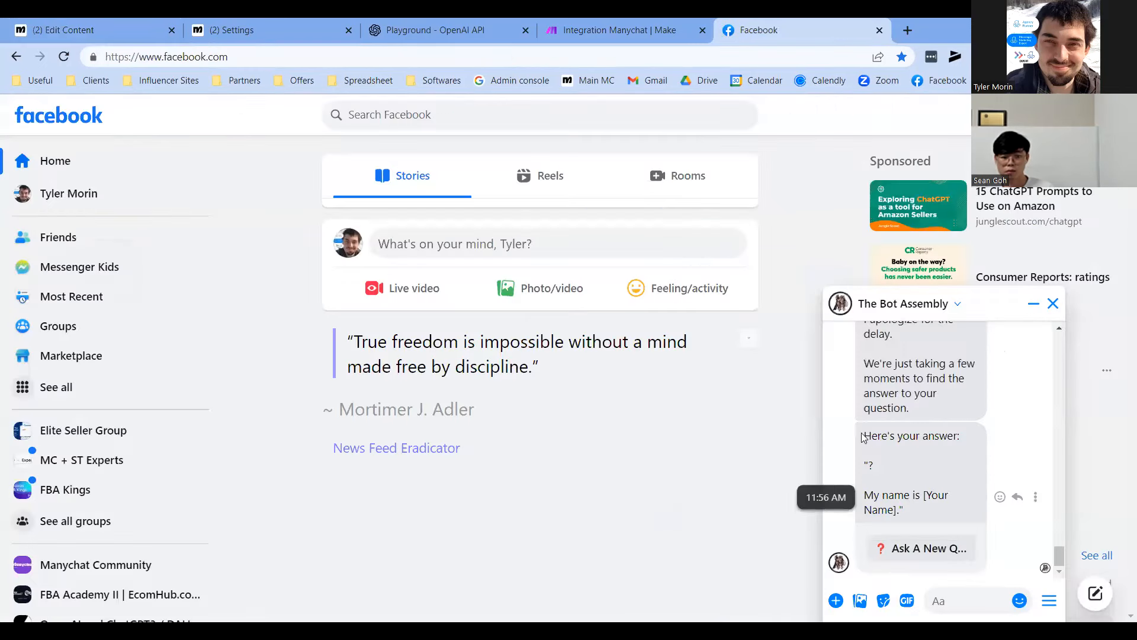
Highlight the '[Your Name]' placeholder sentence in the bot's reply
{"action": "left_click_drag", "start_coordinate": [925, 495], "coordinate": [892, 511]}
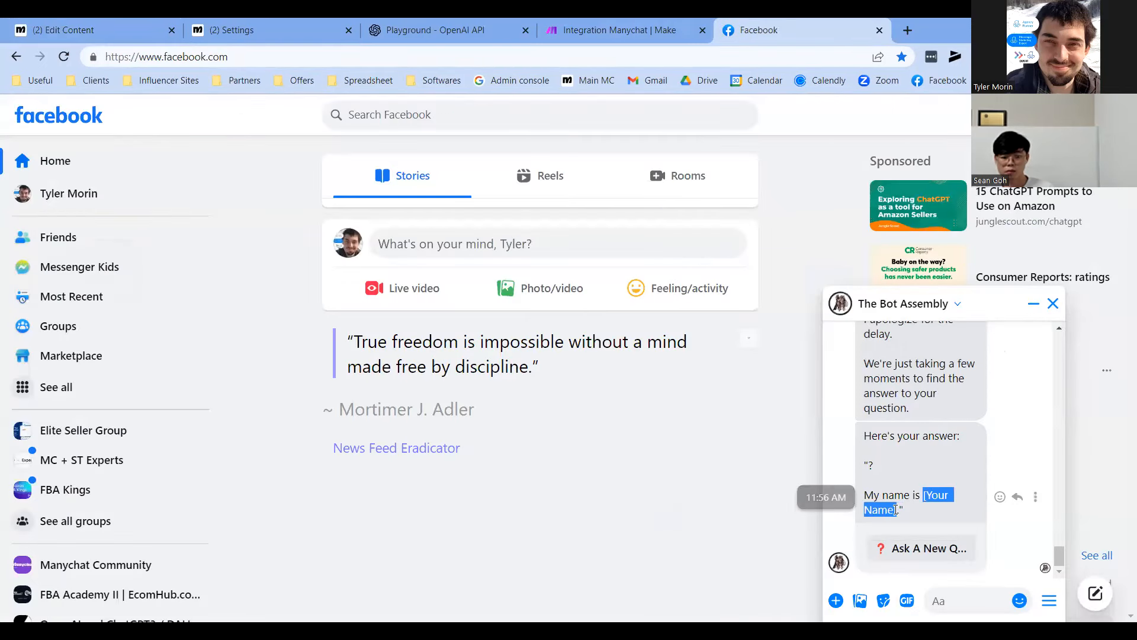
{"action": "left_click", "coordinate": [877, 474]}
{"action": "mouse_move", "coordinate": [871, 464]}
{"action": "left_mouse_down"}
{"action": "mouse_move", "coordinate": [915, 511]}
{"action": "mouse_move", "coordinate": [868, 466]}
{"action": "left_mouse_up"}
{"action": "left_click", "coordinate": [895, 504]}
{"action": "left_click", "coordinate": [885, 493]}
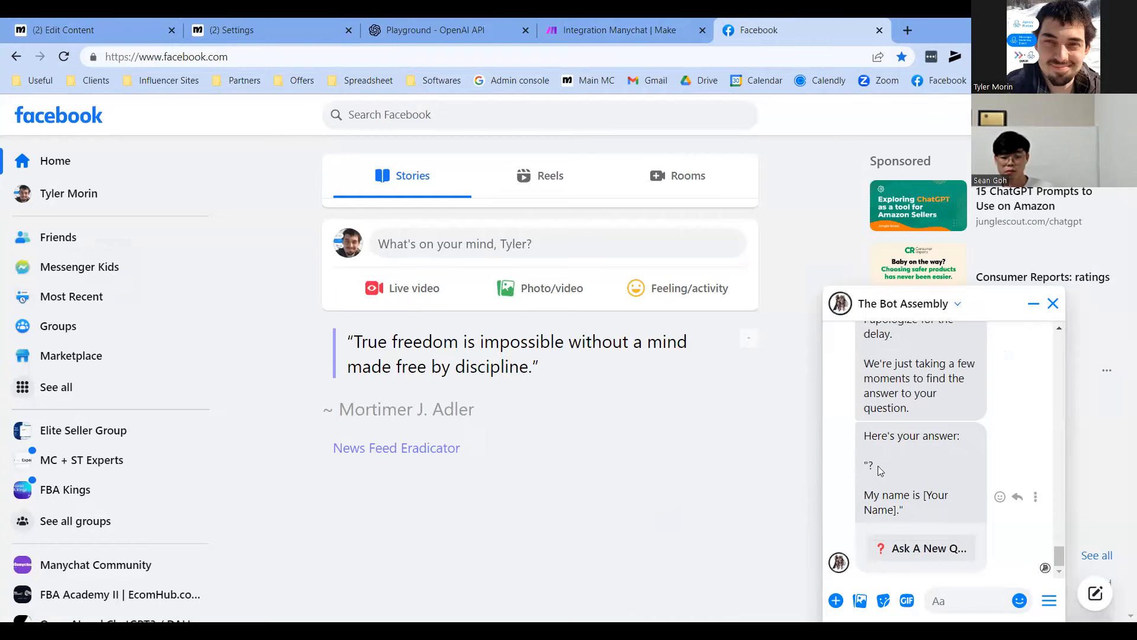
{"action": "left_click_drag", "start_coordinate": [902, 513], "coordinate": [879, 490]}
{"action": "left_click", "coordinate": [881, 471]}
Send the question 'what is your name?' to the bot
{"action": "left_click", "coordinate": [887, 489]}
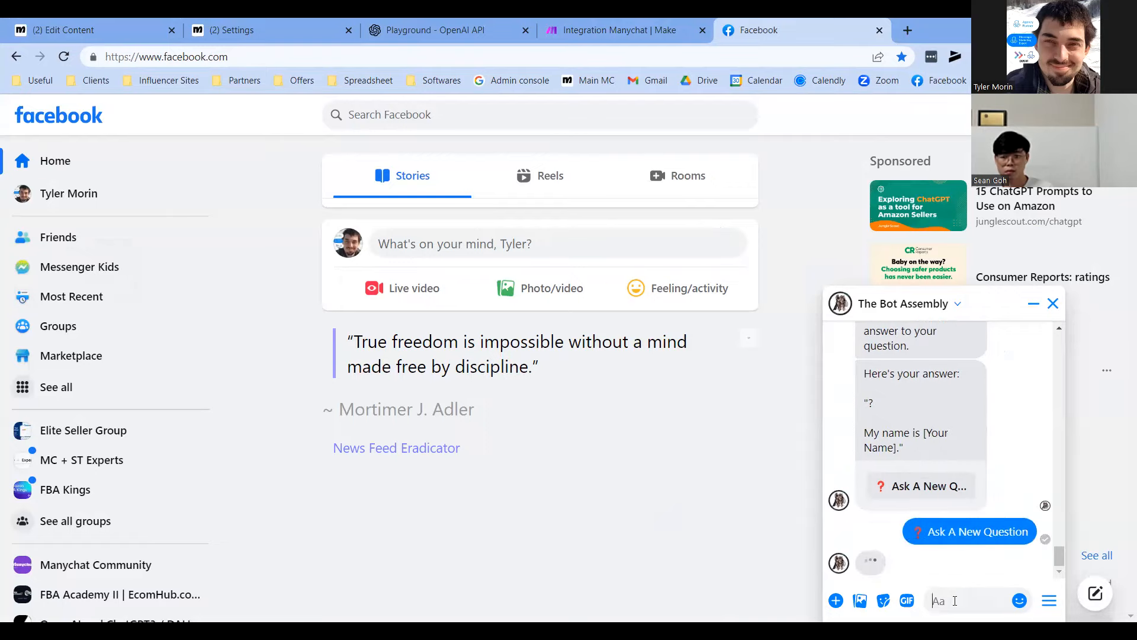
{"action": "type", "text": "what is your na"}
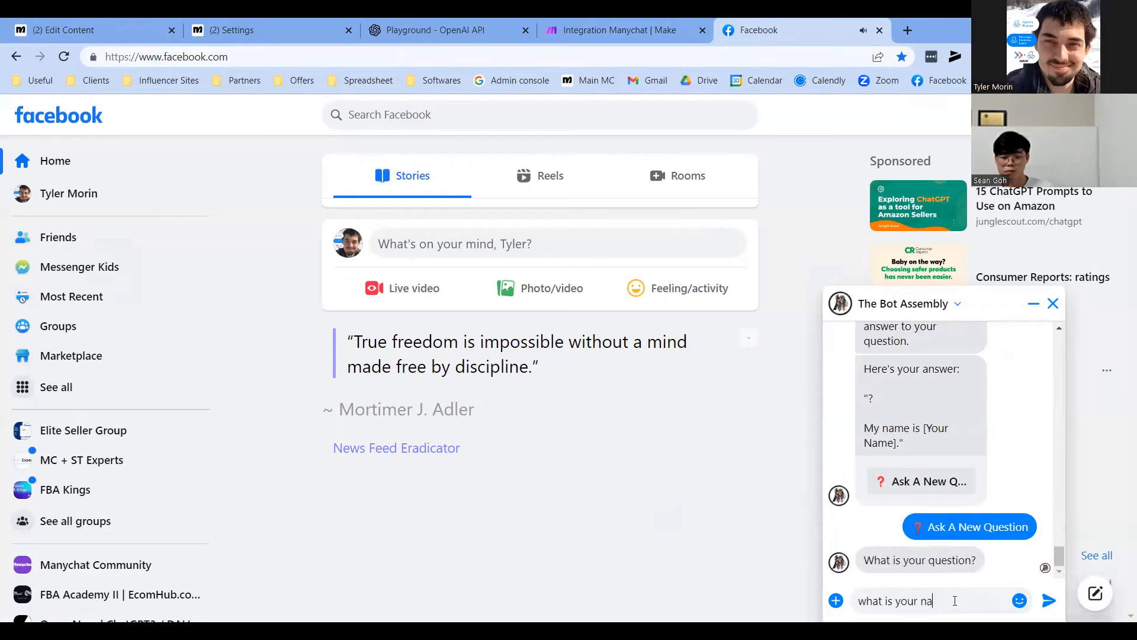
{"action": "type", "text": "me?"}
{"action": "key", "text": "Return"}
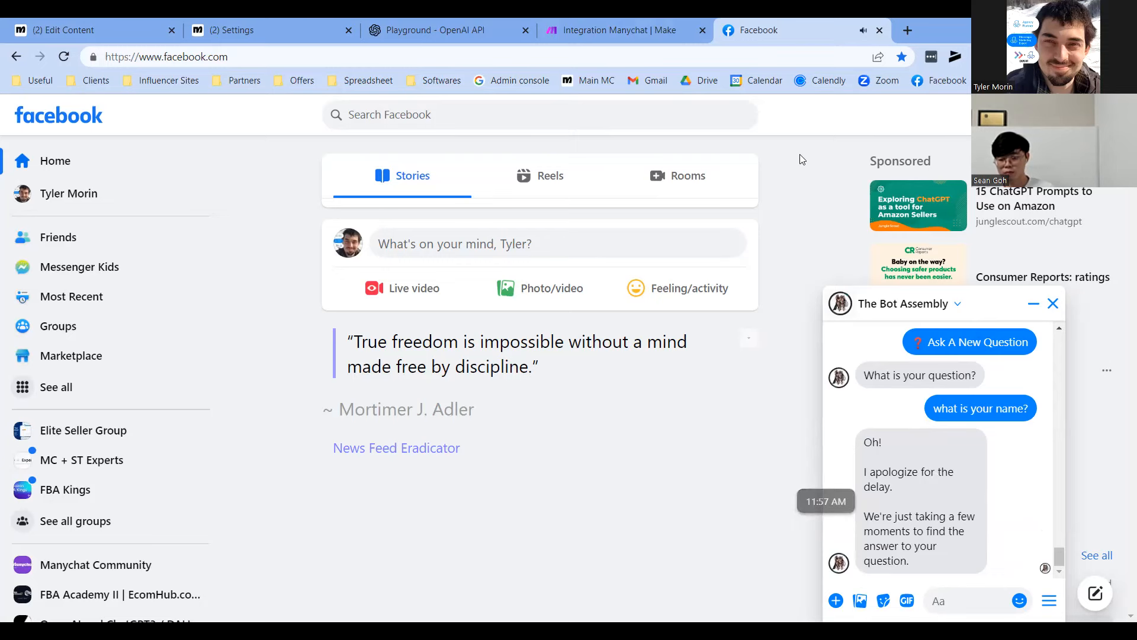
Run the scenario once again, listening only for new incoming data
{"action": "left_click", "coordinate": [666, 33]}
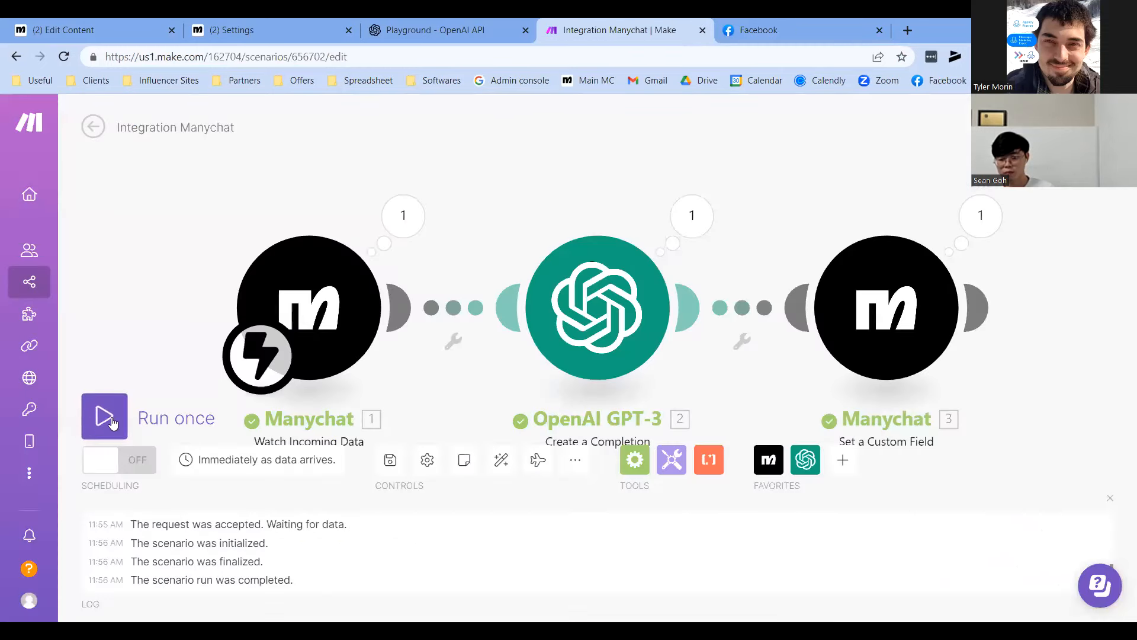
{"action": "left_click", "coordinate": [119, 418]}
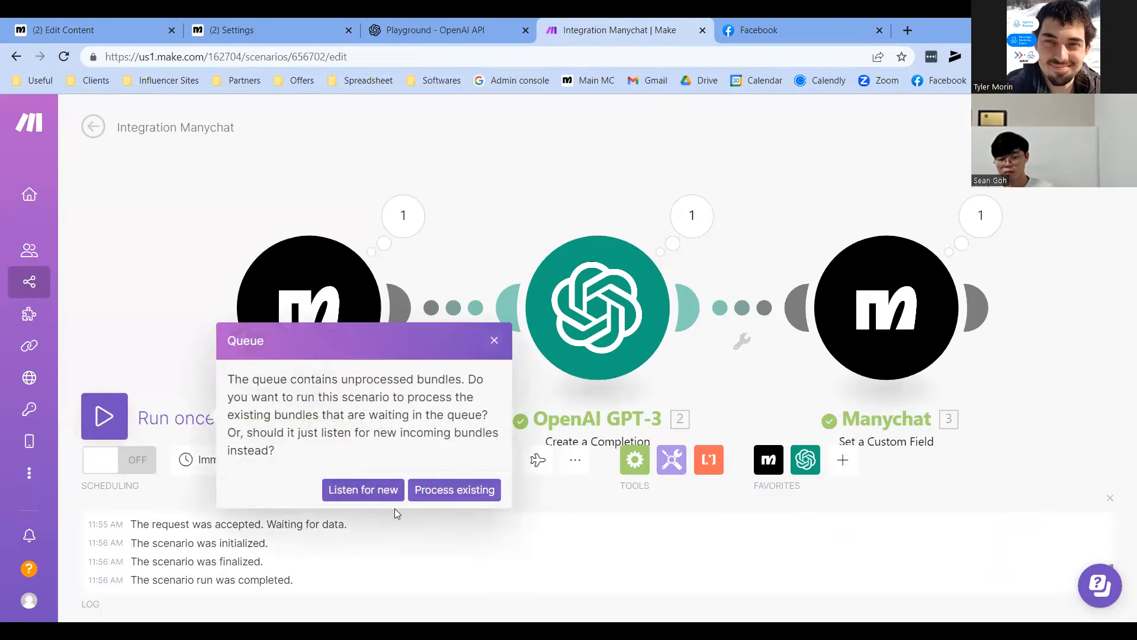
{"action": "left_click", "coordinate": [348, 490]}
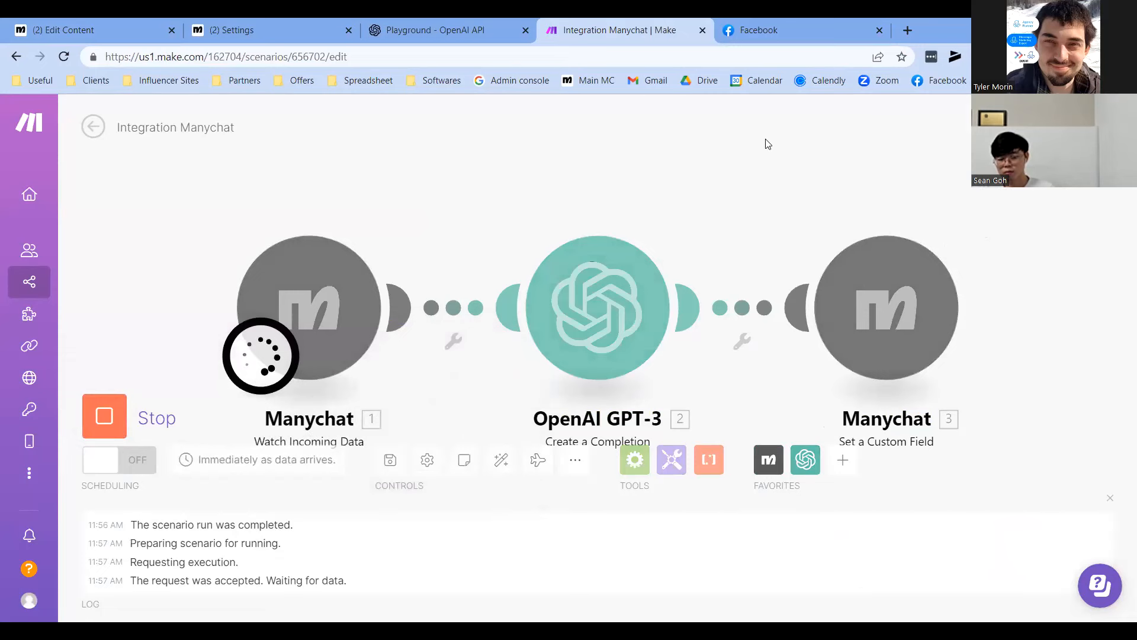
{"action": "left_click", "coordinate": [783, 23]}
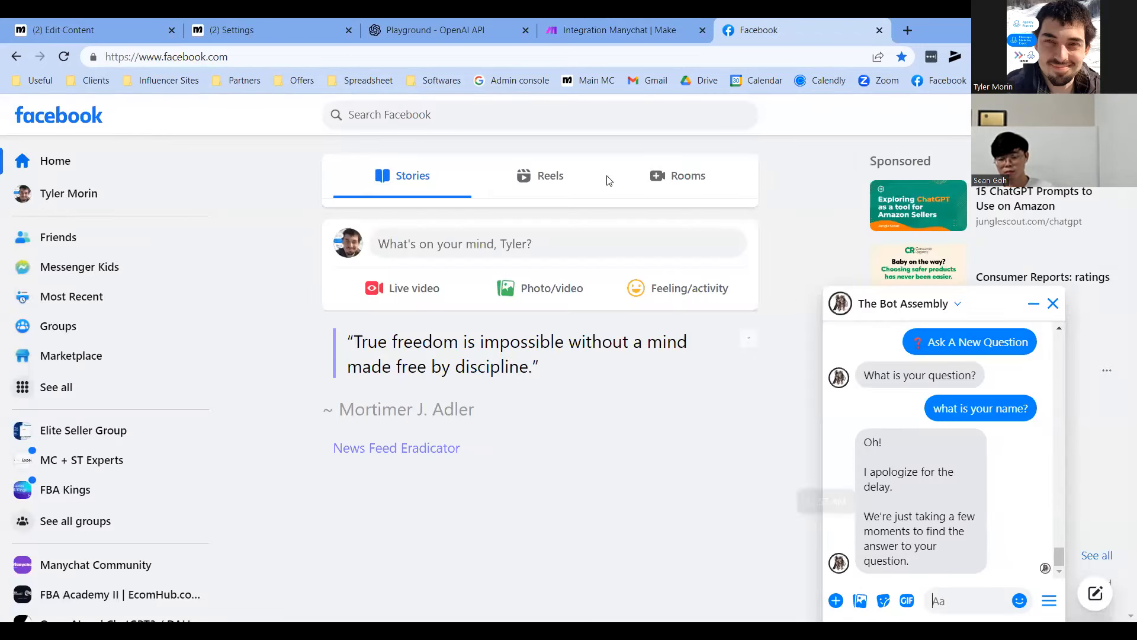
{"action": "key", "text": "ctrl+shift+Tab"}
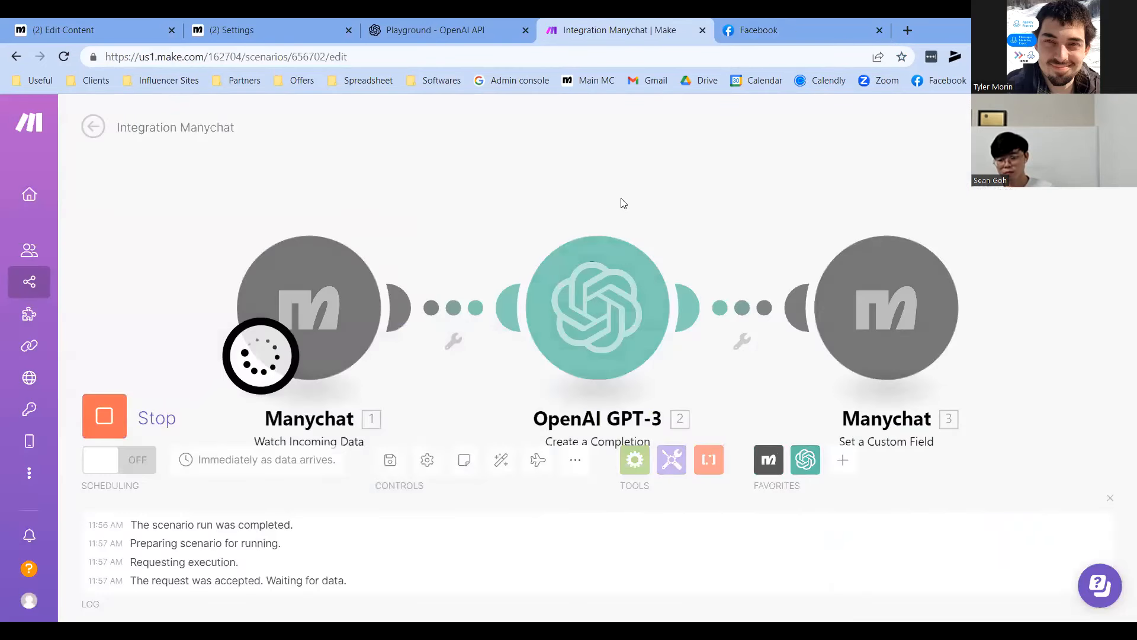
Return to the Facebook chat and highlight the bot's error message
{"action": "left_click", "coordinate": [798, 21]}
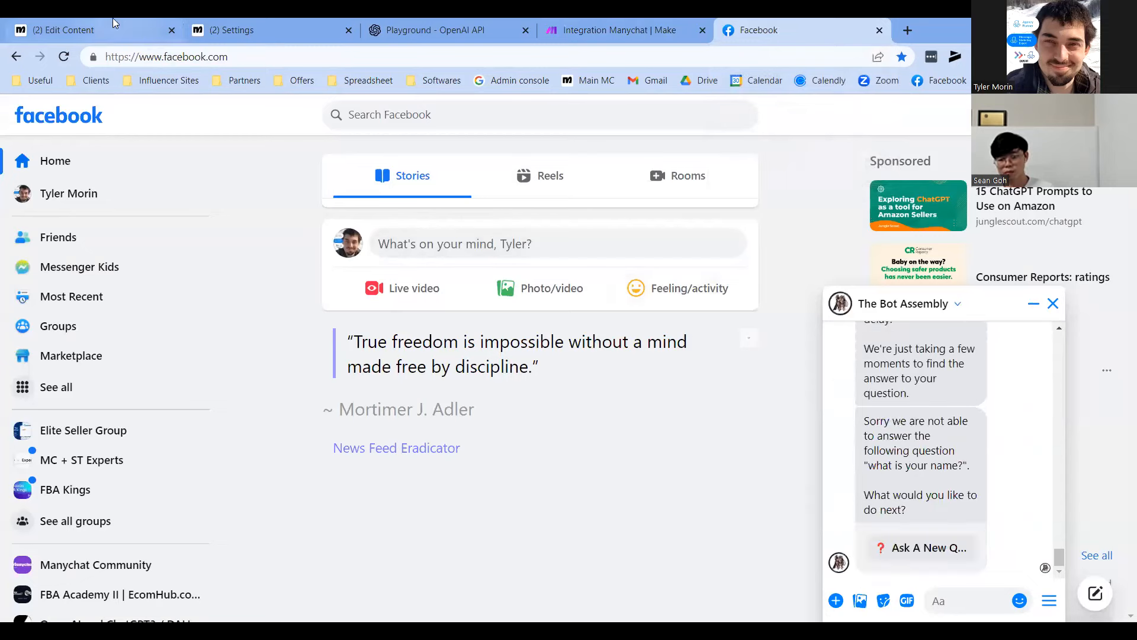
{"action": "left_click_drag", "start_coordinate": [862, 421], "coordinate": [948, 522]}
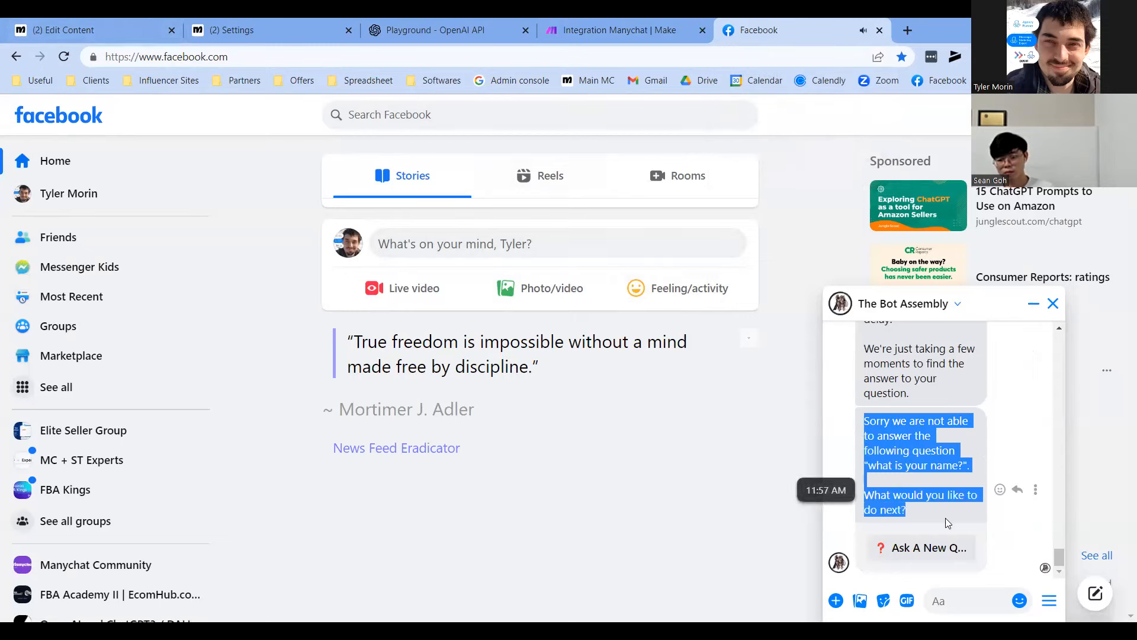
{"action": "left_click", "coordinate": [948, 522]}
Choose Ask A New Question, resend 'what is your name?', and view GPT-3's run details
{"action": "left_click", "coordinate": [921, 547]}
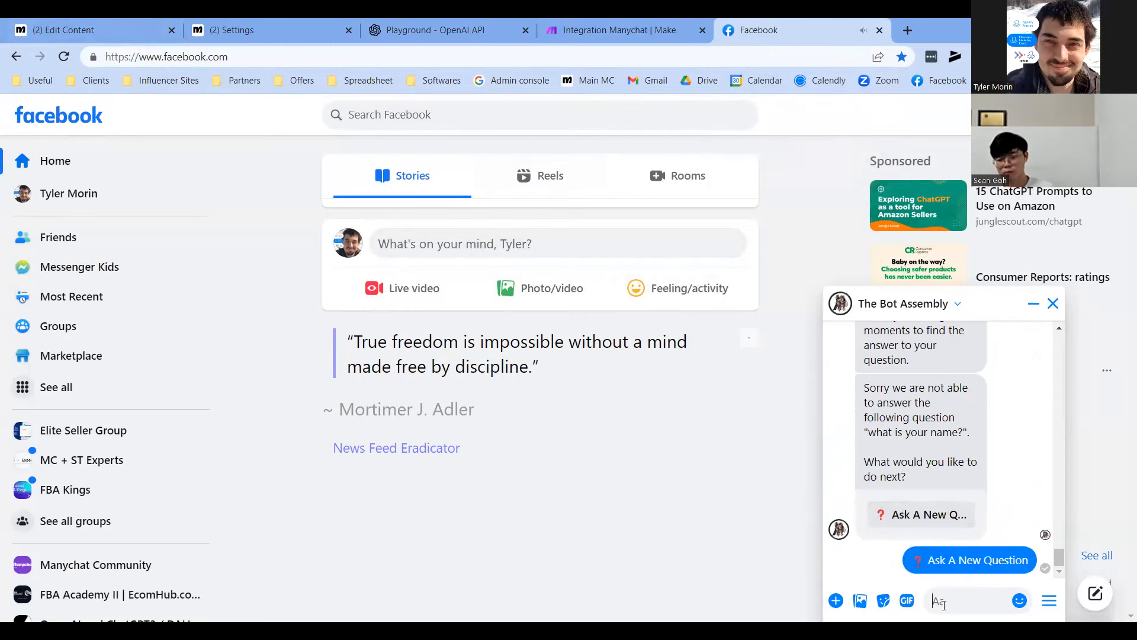
{"action": "type", "text": "what is y"}
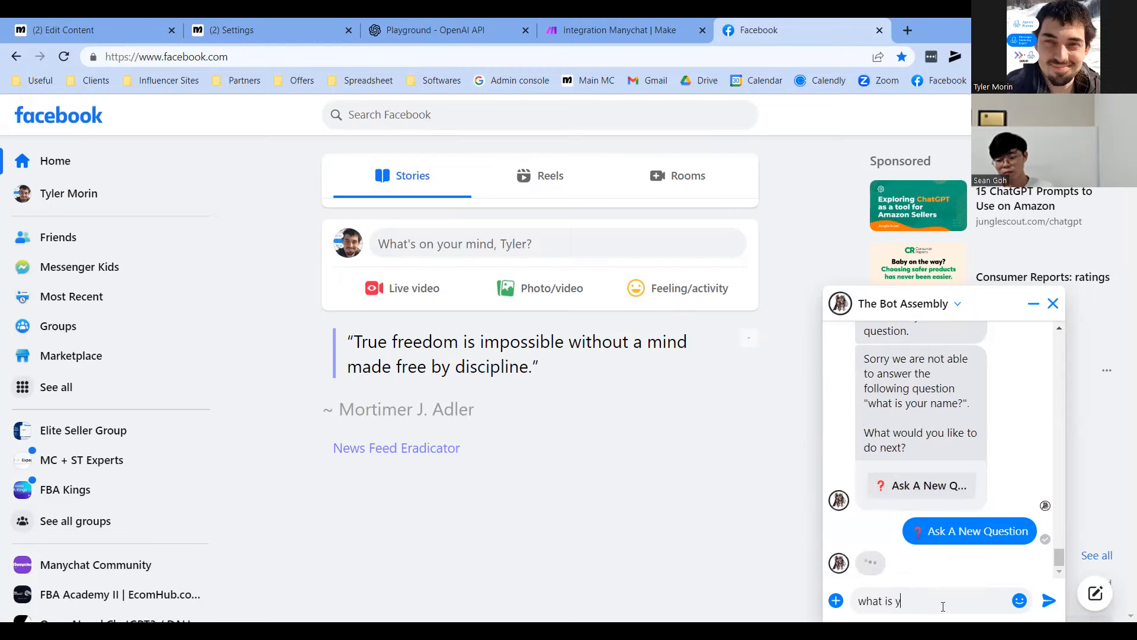
{"action": "type", "text": "our name?"}
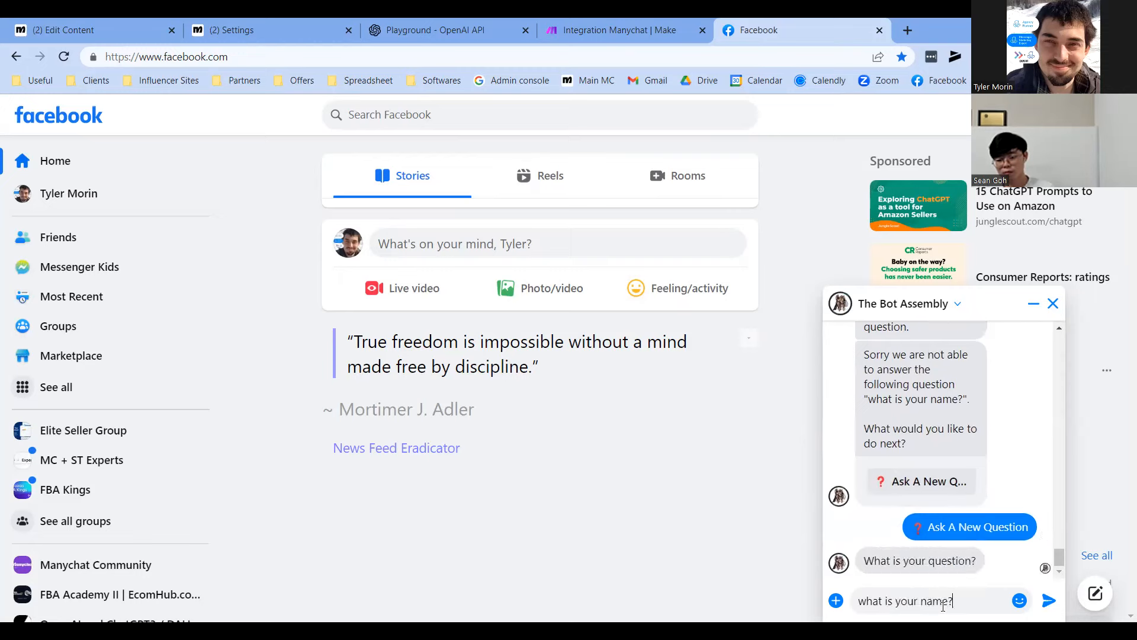
{"action": "key", "text": "Return"}
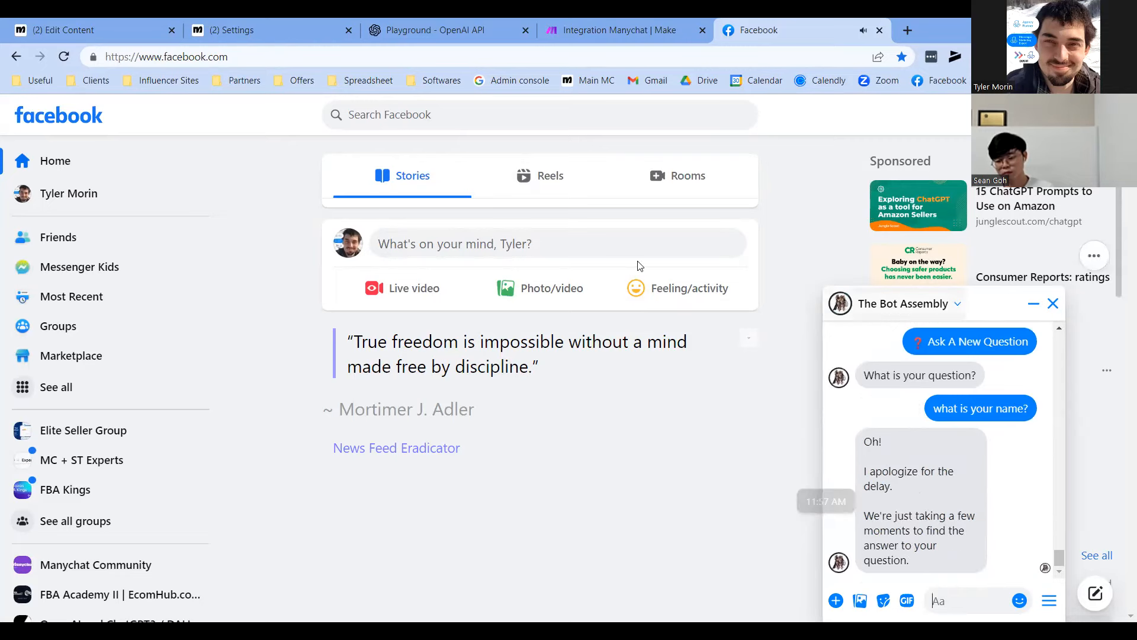
{"action": "key", "text": "ctrl+shift+Tab"}
{"action": "left_click", "coordinate": [702, 218]}
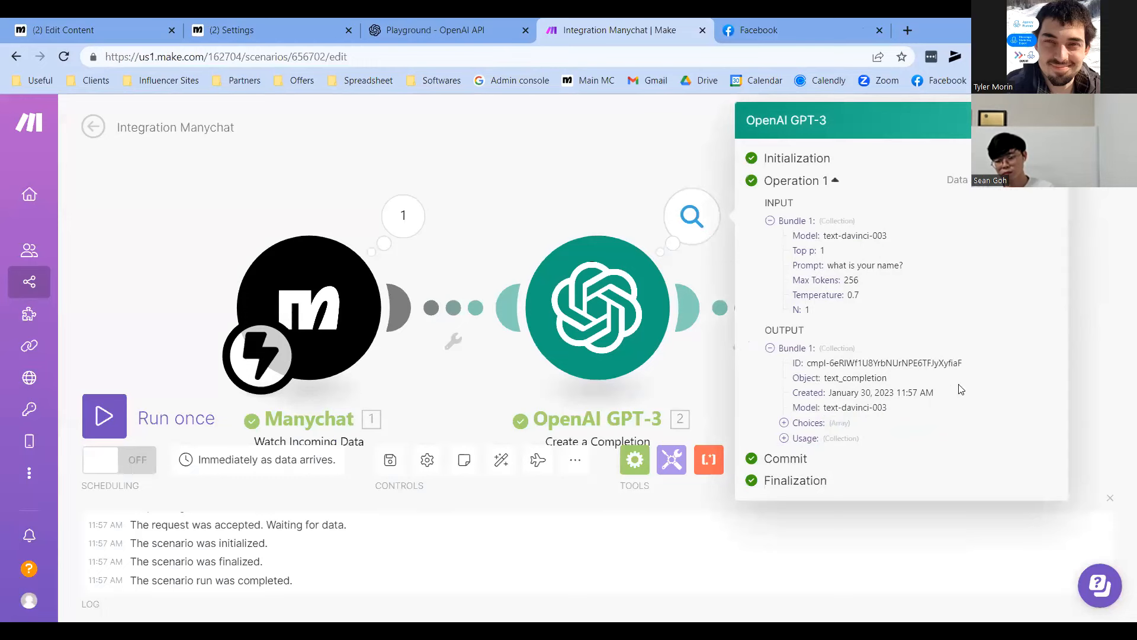
Close the GPT-3 run details and return to the Facebook chat
{"action": "left_click", "coordinate": [513, 160]}
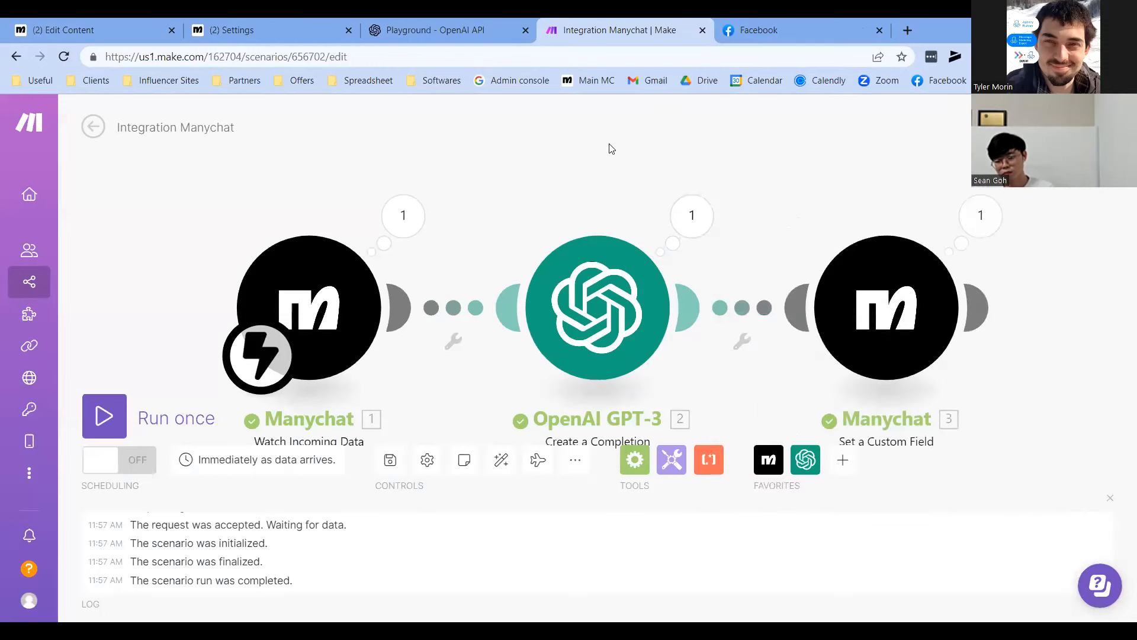
{"action": "key", "text": "ctrl+Tab"}
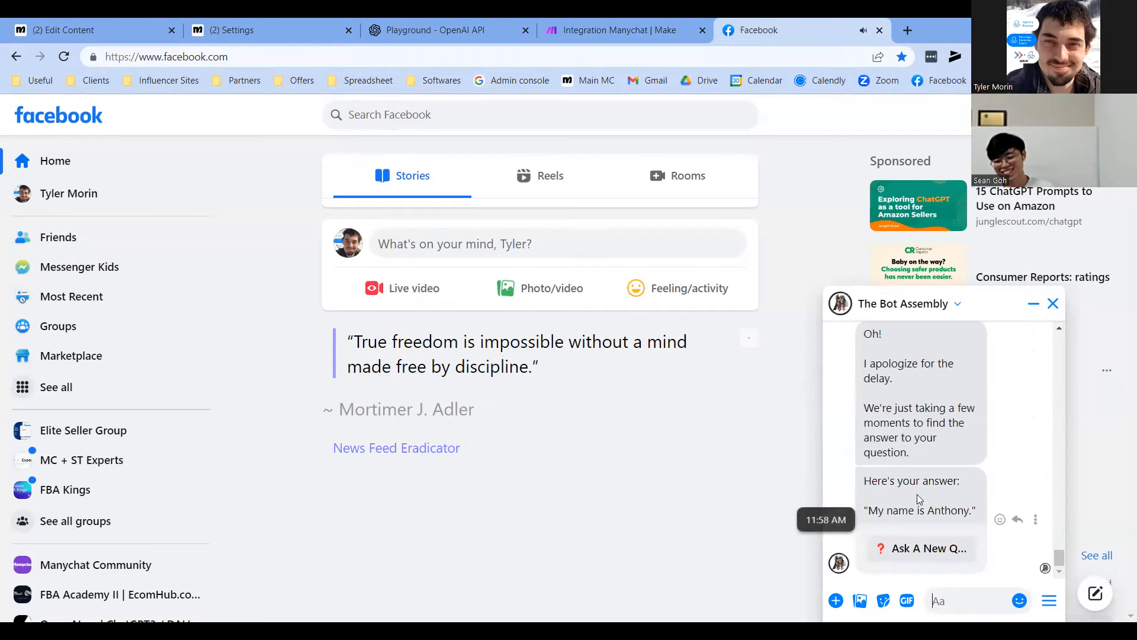
{"action": "left_click_drag", "start_coordinate": [874, 510], "coordinate": [974, 511]}
{"action": "left_click", "coordinate": [926, 502]}
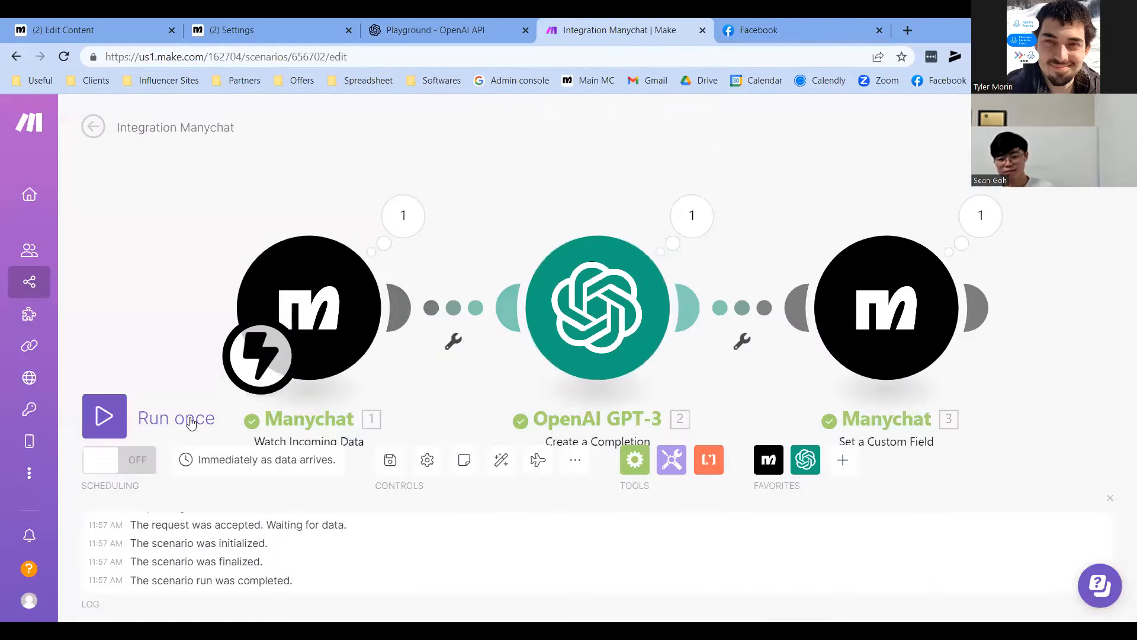
Switch the scenario's scheduling ON, processing the existing queued records
{"action": "left_click", "coordinate": [138, 460]}
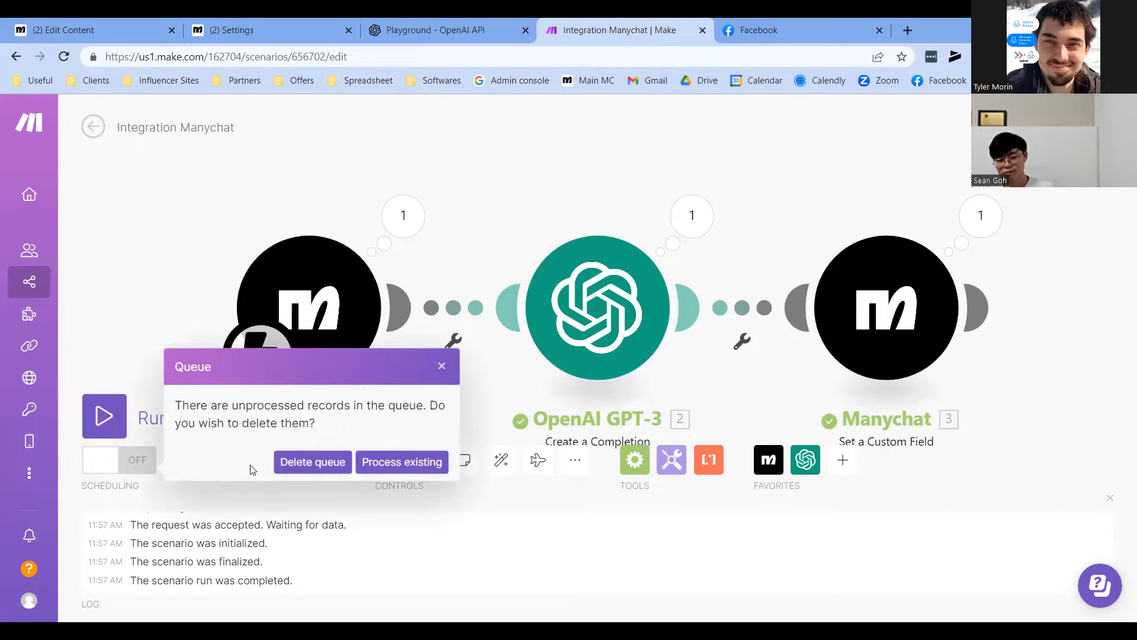
{"action": "left_click", "coordinate": [396, 465]}
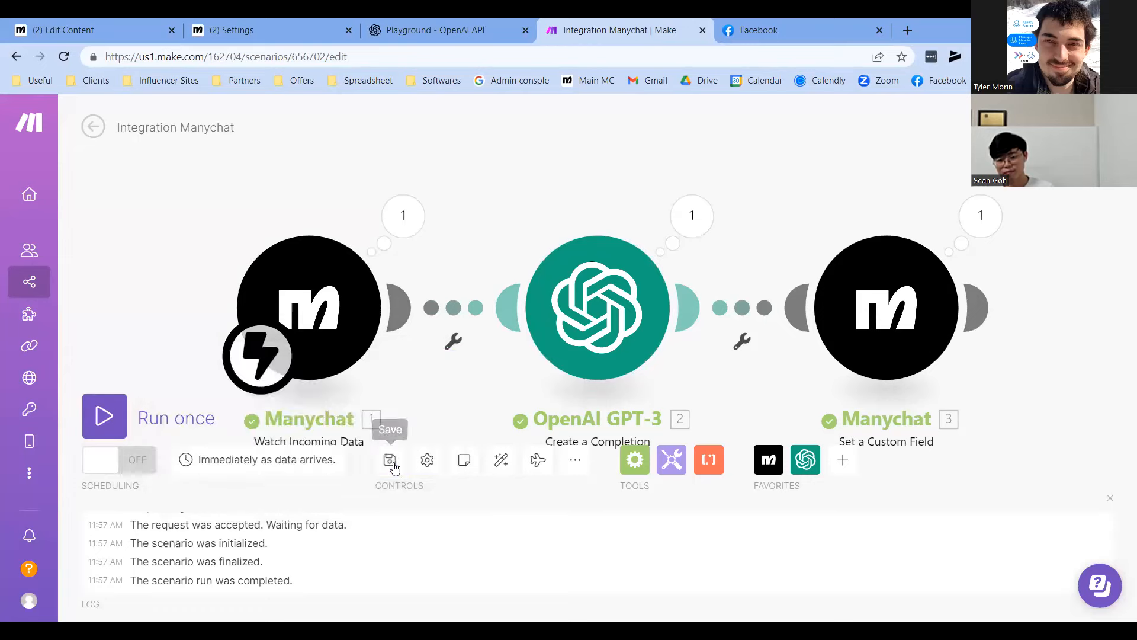
{"action": "scroll", "coordinate": [306, 330], "scroll_direction": "down", "scroll_amount": 2}
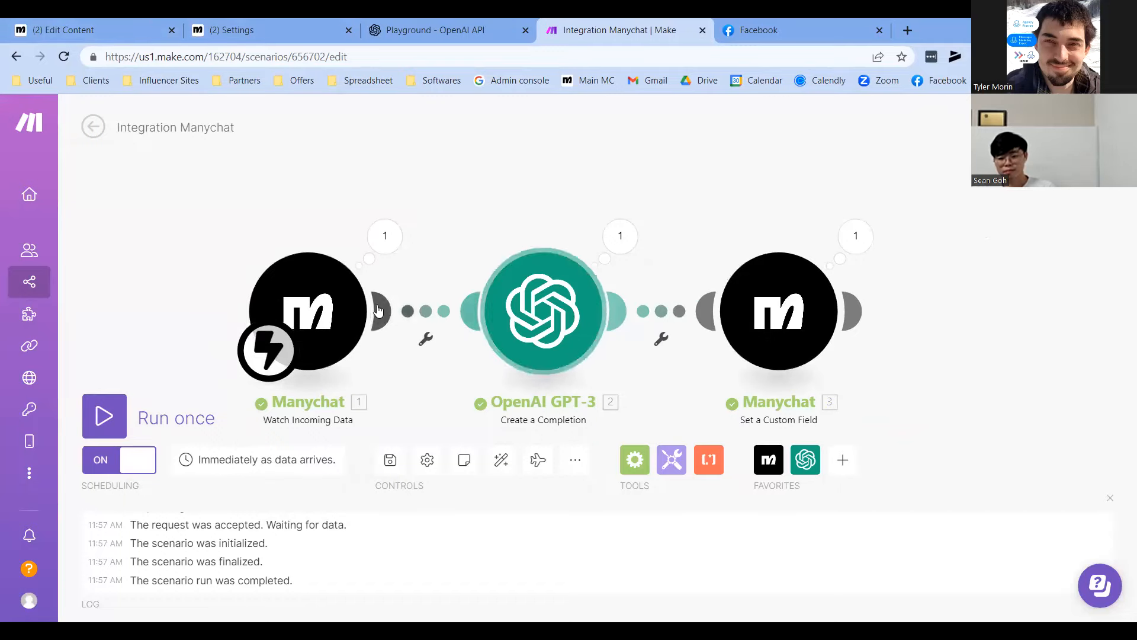
{"action": "left_click", "coordinate": [255, 30]}
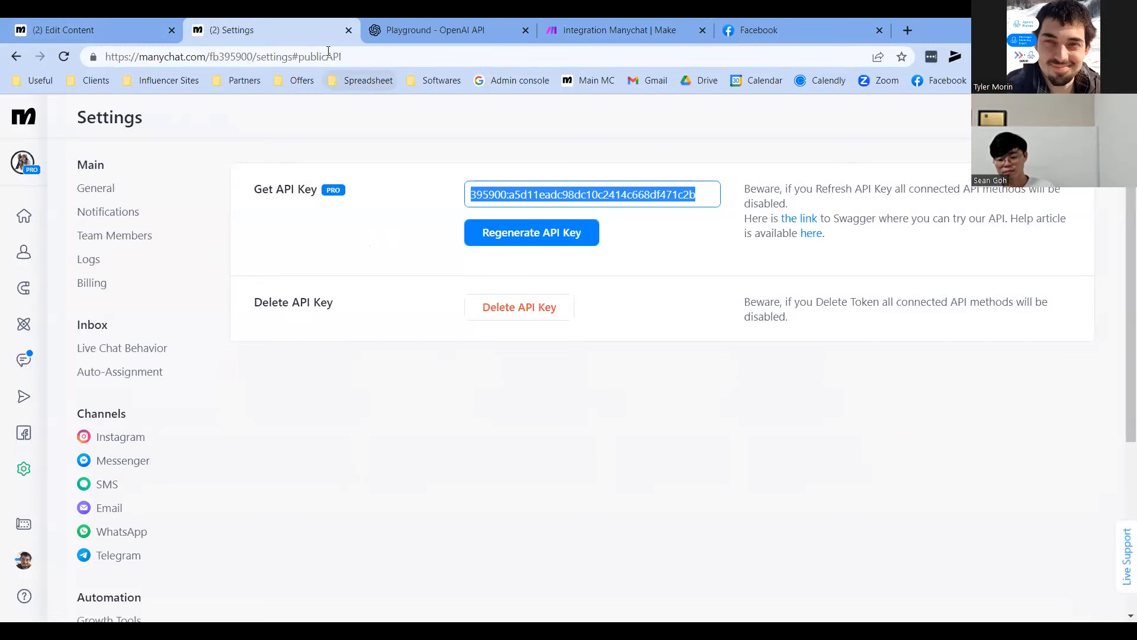
Close the ManyChat Settings tab, pan the flow to its Starting Step, and open Make's GPT-3 module
{"action": "left_click", "coordinate": [348, 29]}
{"action": "left_click_drag", "start_coordinate": [213, 449], "coordinate": [400, 472]}
{"action": "scroll", "coordinate": [308, 429], "scroll_direction": "down", "scroll_amount": 2}
{"action": "left_click_drag", "start_coordinate": [196, 478], "coordinate": [543, 509]}
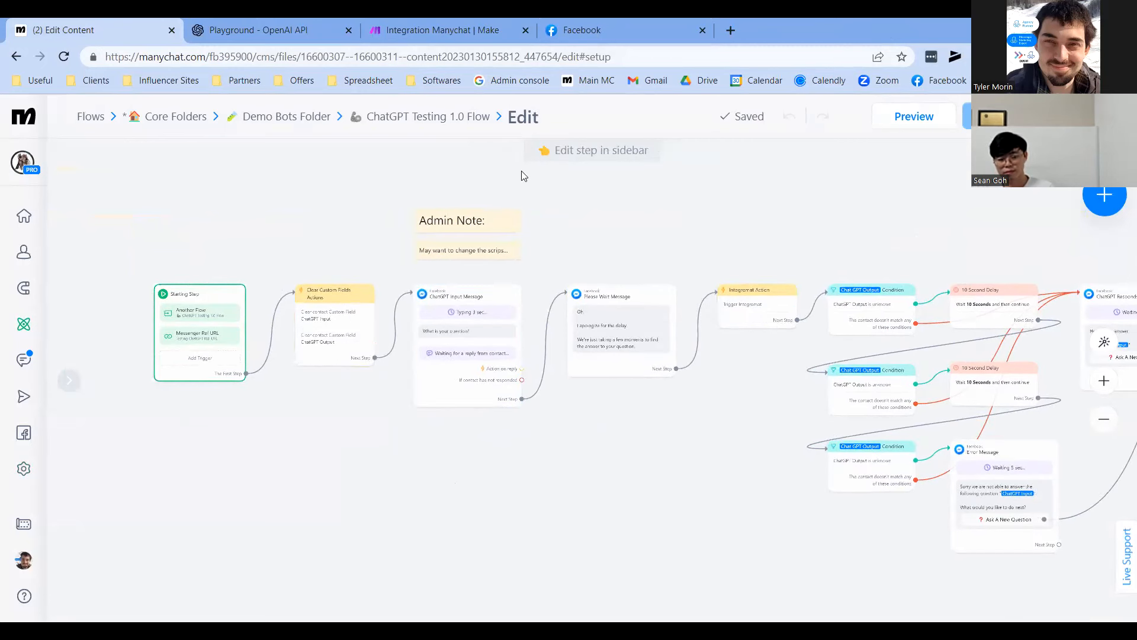
{"action": "left_click", "coordinate": [445, 19]}
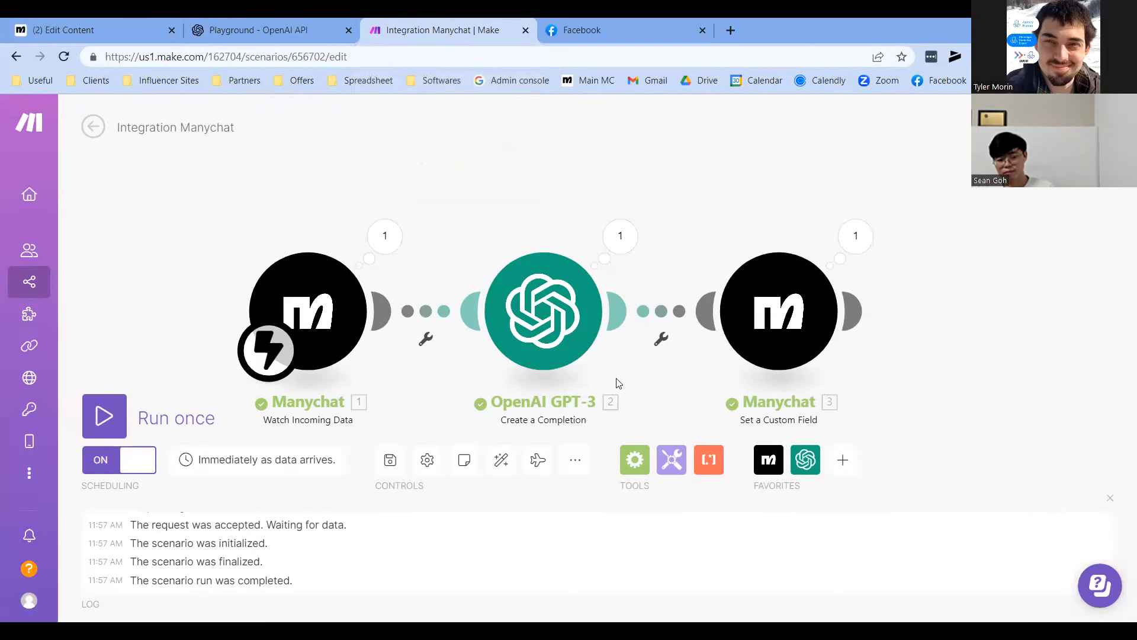
{"action": "left_click", "coordinate": [551, 314]}
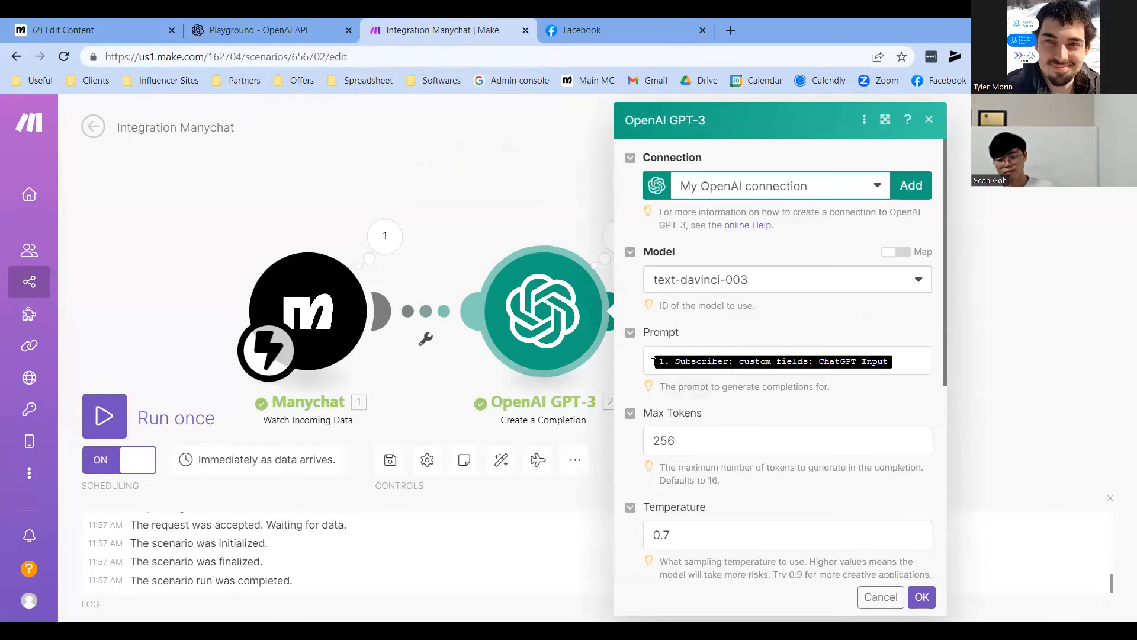
Check the GPT-3 prompt's mapped field, then save the Integration Manychat scenario and go to the Scenarios list
{"action": "left_click", "coordinate": [687, 366]}
{"action": "left_click", "coordinate": [1014, 311]}
{"action": "mouse_move", "coordinate": [63, 296]}
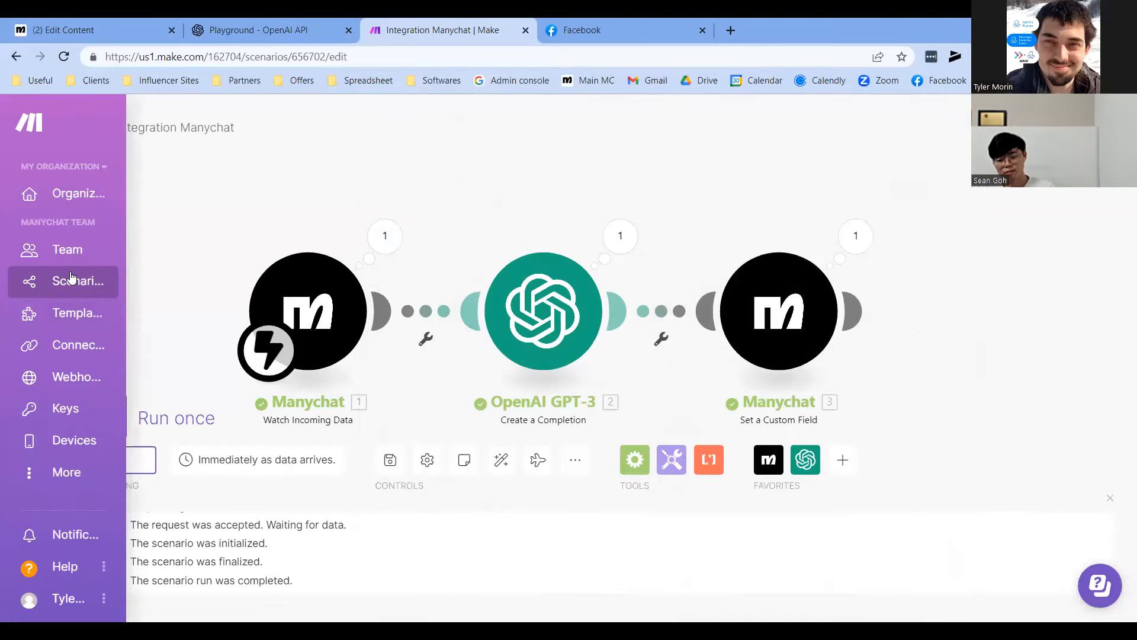
{"action": "left_click", "coordinate": [62, 282]}
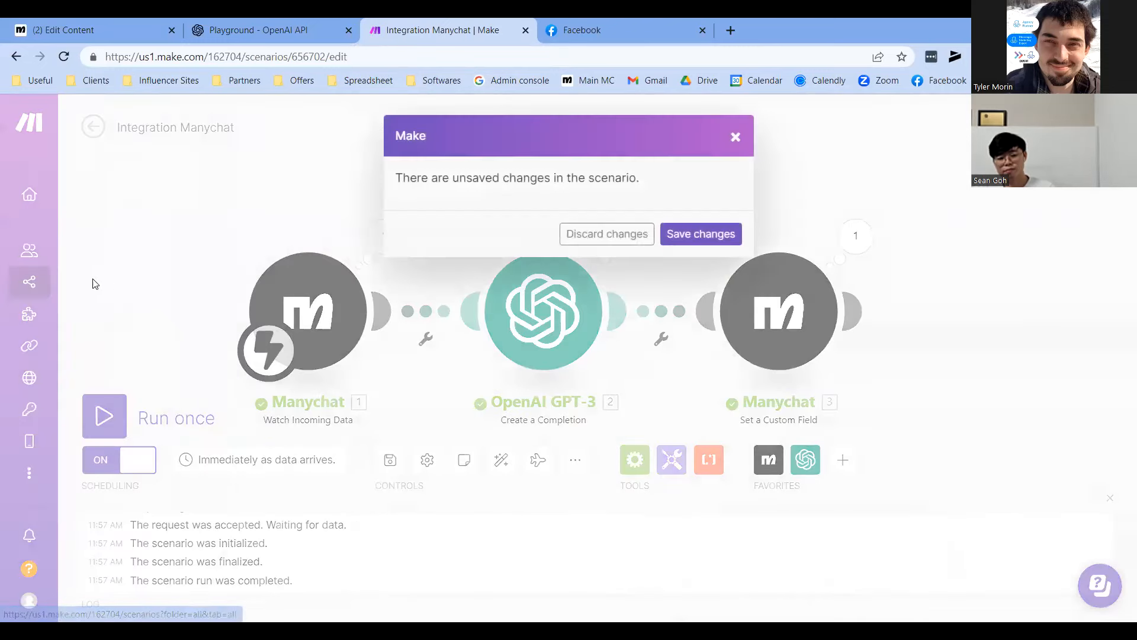
{"action": "left_click", "coordinate": [694, 235]}
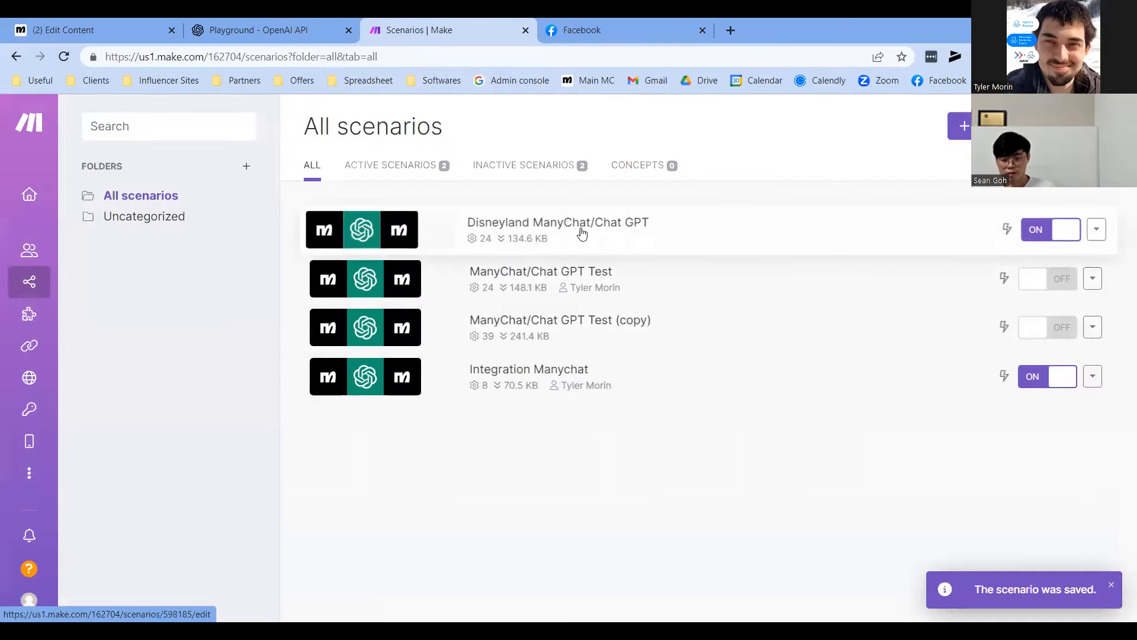
{"action": "left_click", "coordinate": [579, 231]}
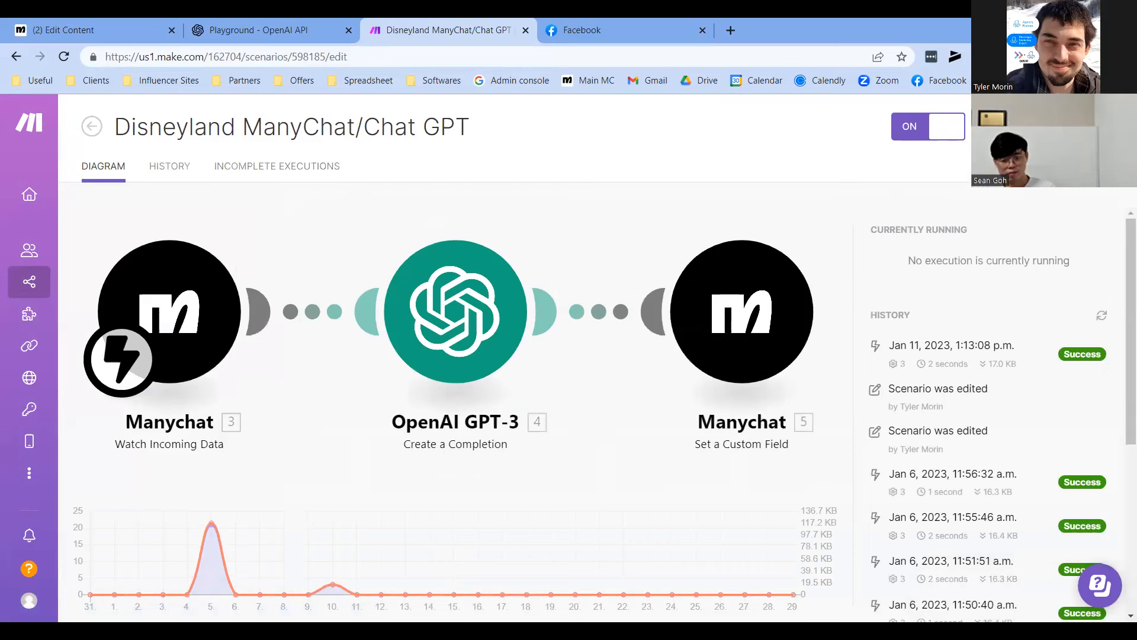
Review the Disneyland scenario's OpenAI GPT-3 prompt that makes the bot answer like Elsa from Frozen
{"action": "left_click", "coordinate": [600, 359]}
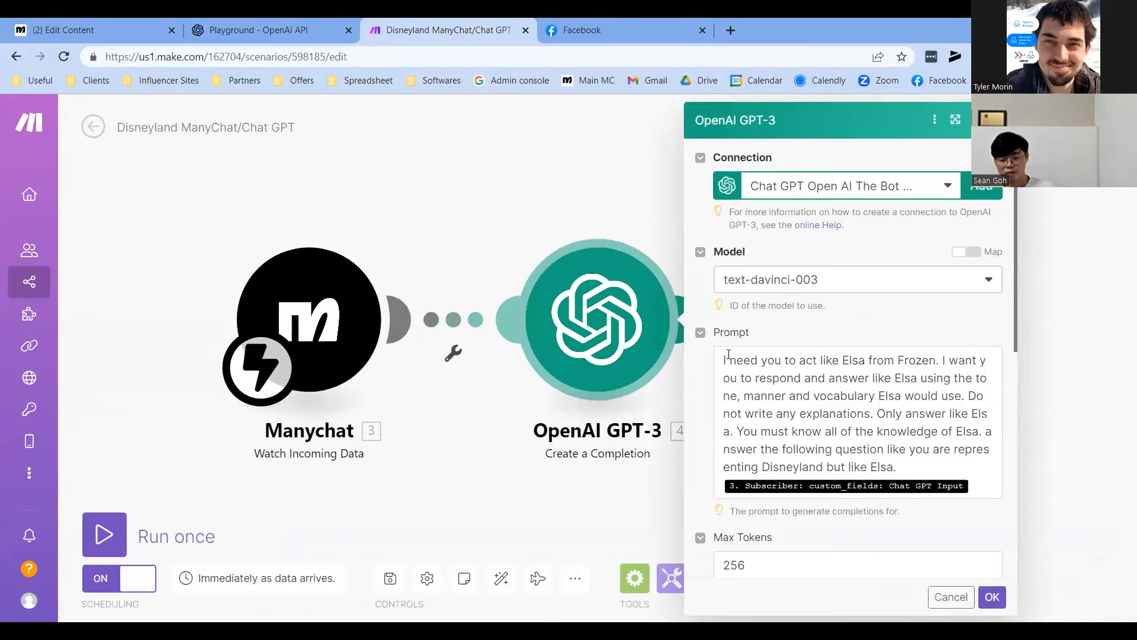
{"action": "left_click", "coordinate": [784, 378]}
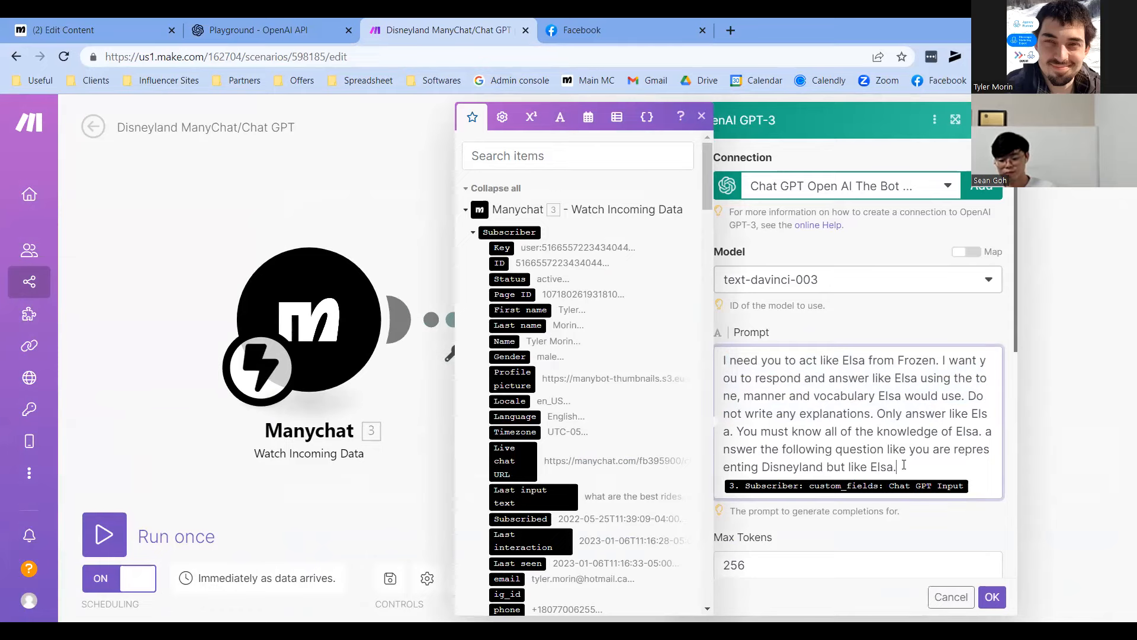
{"action": "left_click", "coordinate": [1121, 365]}
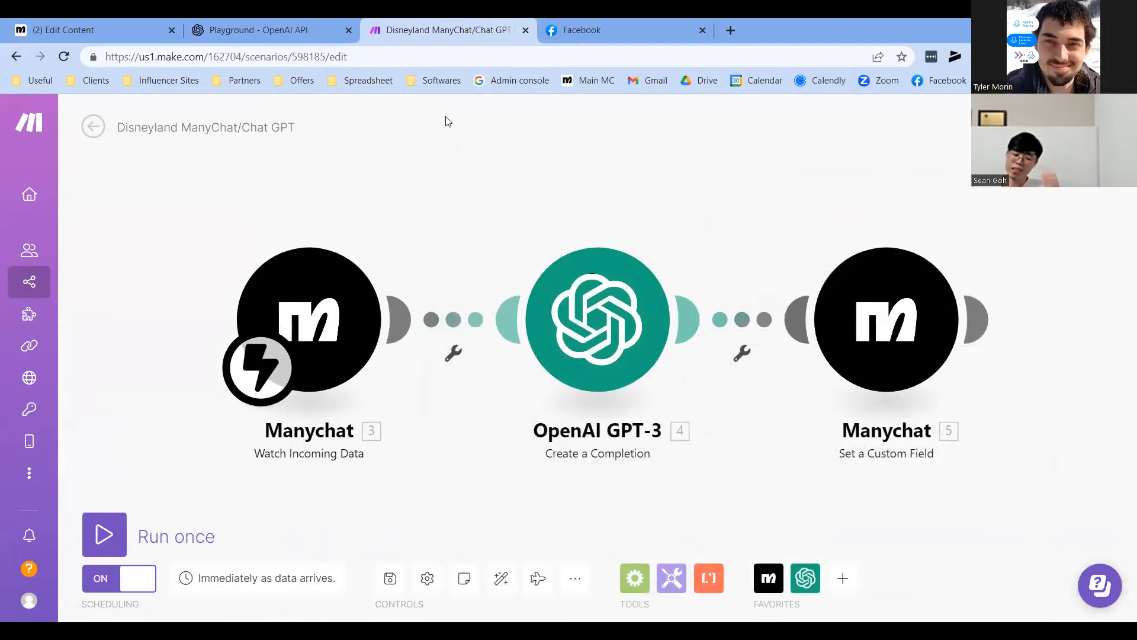
{"action": "mouse_move", "coordinate": [141, 19]}
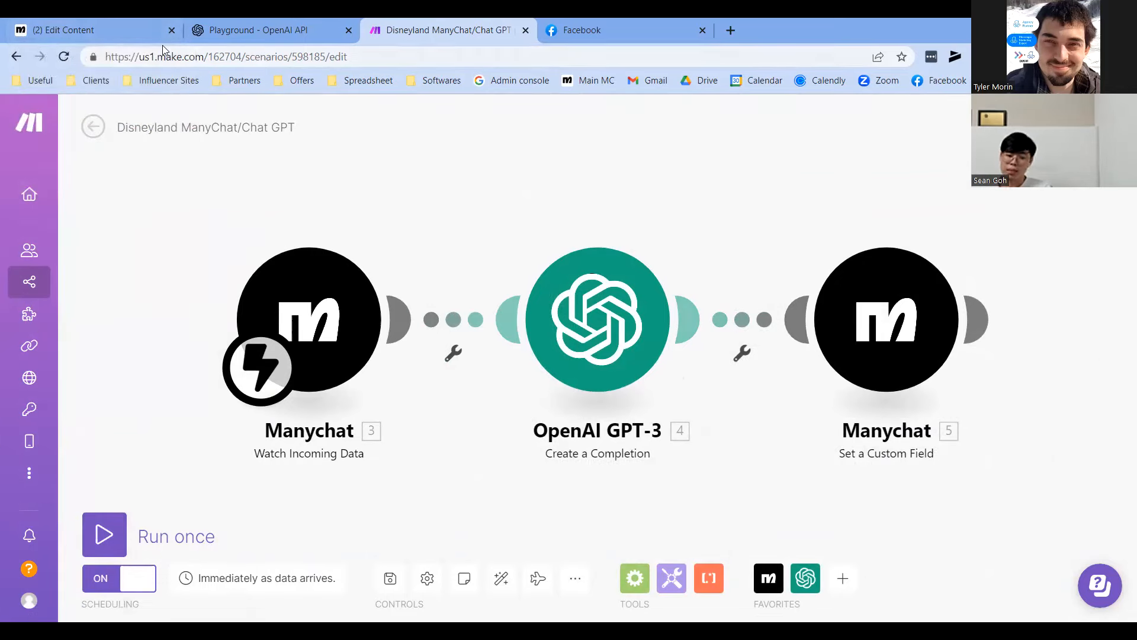
In OpenAI, view January API usage ($0.16 of $50.00), then open the Pricing page
{"action": "left_click", "coordinate": [243, 23]}
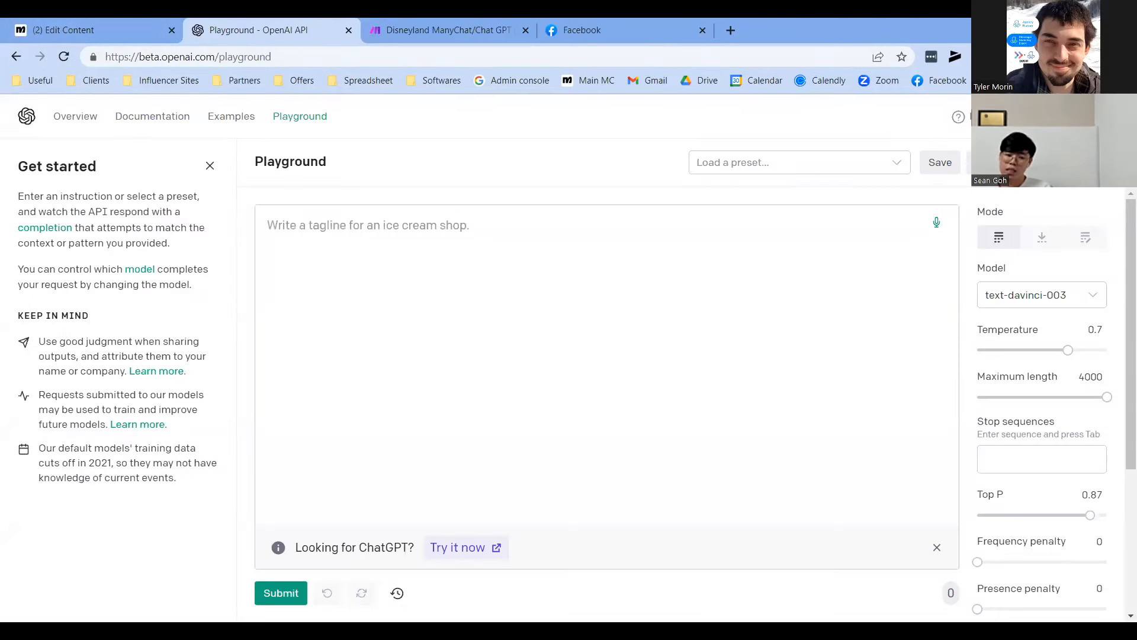
{"action": "left_click", "coordinate": [1066, 116]}
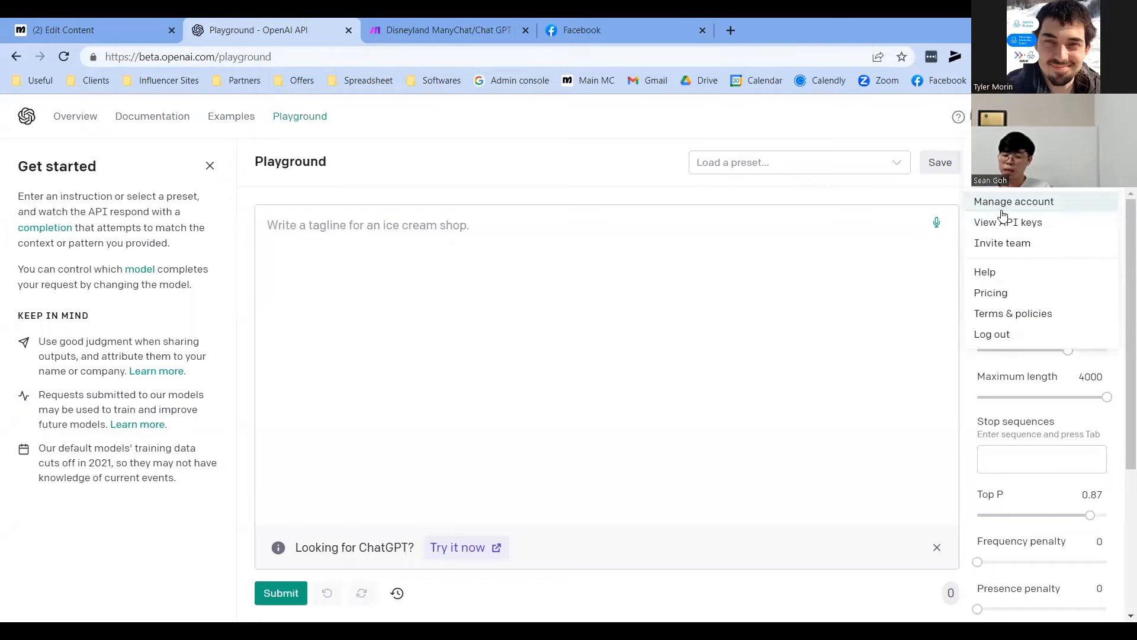
{"action": "left_click", "coordinate": [982, 207]}
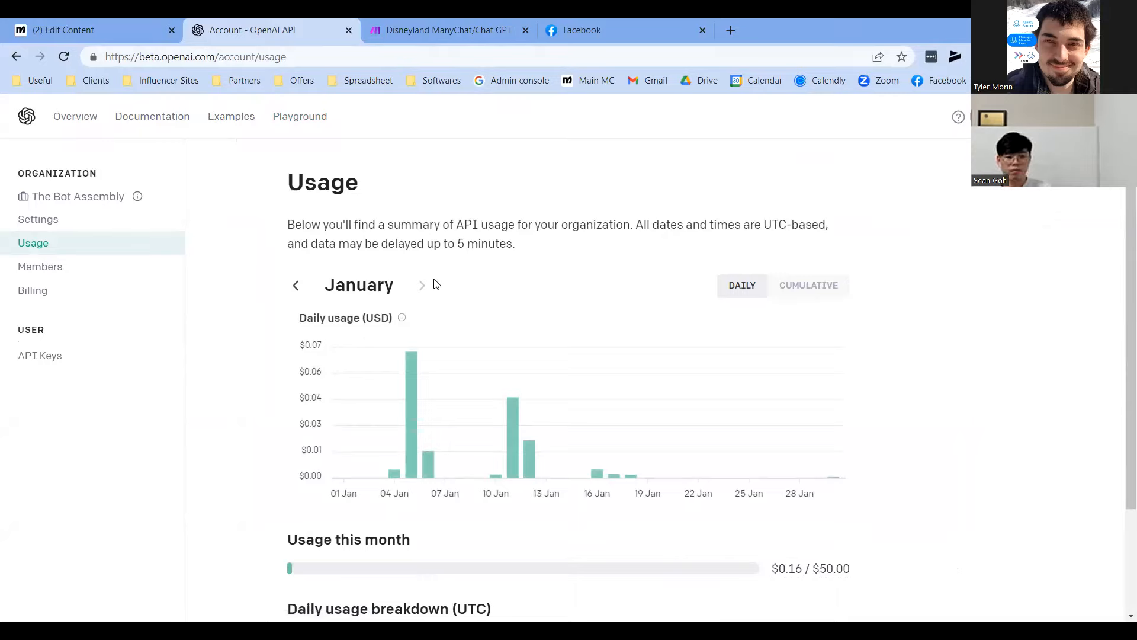
{"action": "scroll", "coordinate": [655, 310], "scroll_direction": "down", "scroll_amount": 2}
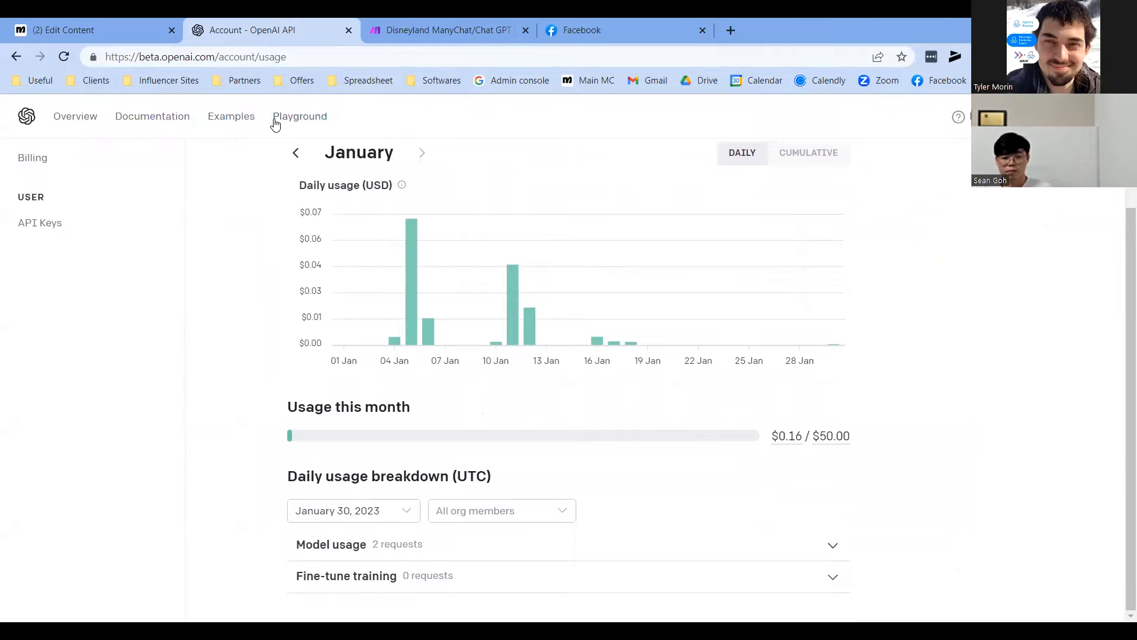
{"action": "scroll", "coordinate": [571, 317], "scroll_direction": "up", "scroll_amount": 2}
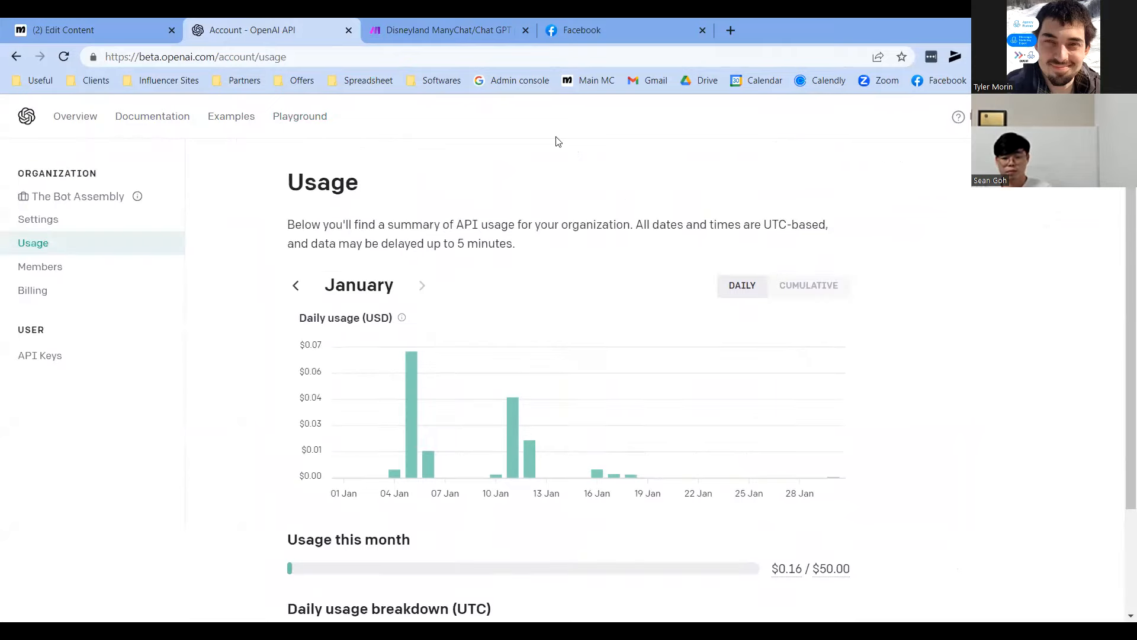
{"action": "left_click", "coordinate": [1049, 116]}
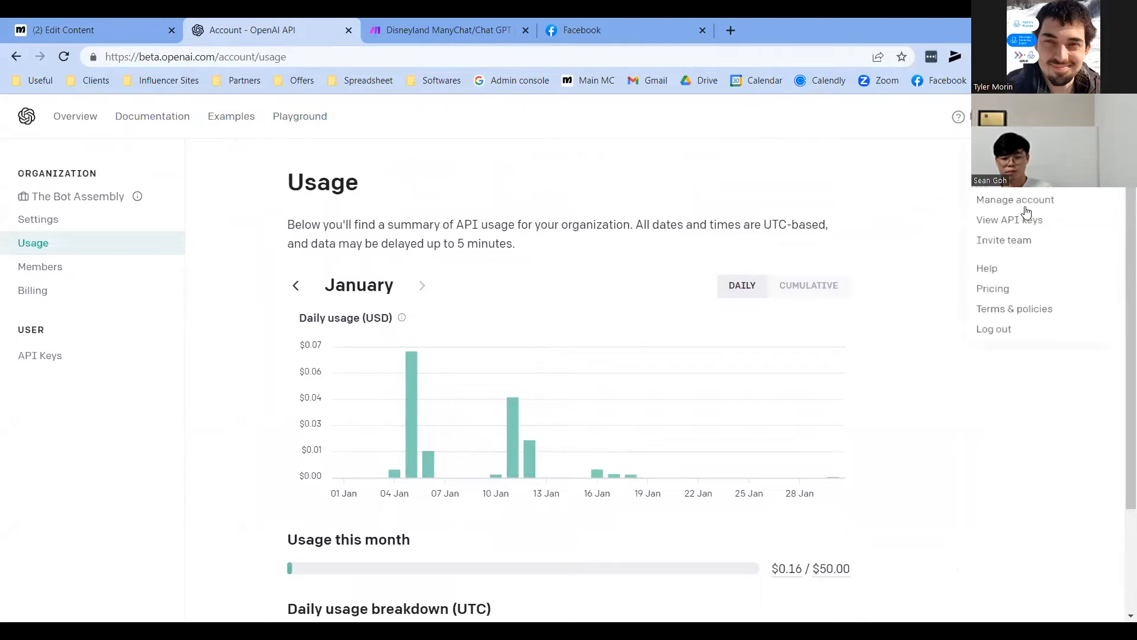
{"action": "left_click", "coordinate": [1003, 292]}
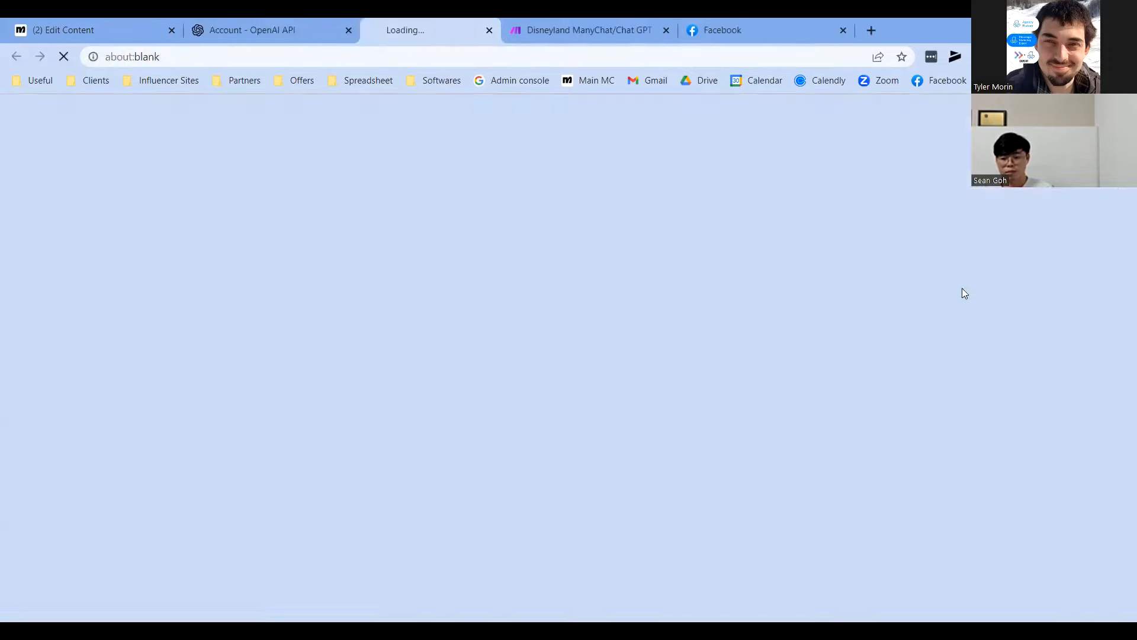
Scroll the OpenAI Pricing page down past image prices to the Language models section
{"action": "scroll", "coordinate": [677, 268], "scroll_direction": "down", "scroll_amount": 2}
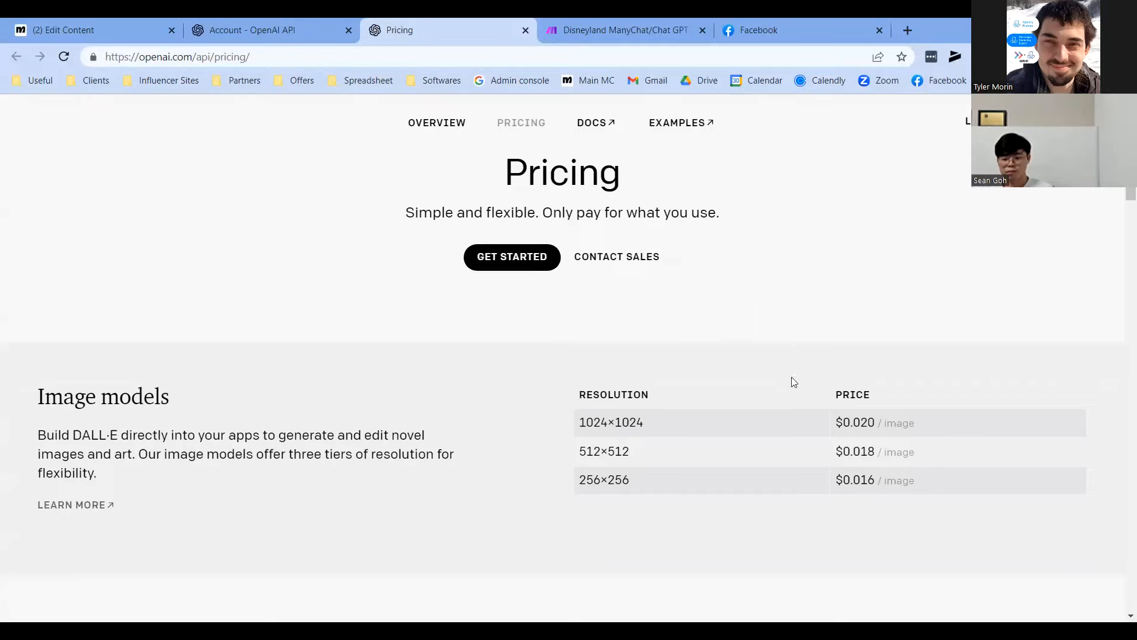
{"action": "left_click_drag", "start_coordinate": [809, 418], "coordinate": [868, 378]}
{"action": "left_click", "coordinate": [843, 452]}
{"action": "left_click", "coordinate": [865, 426]}
{"action": "scroll", "coordinate": [817, 435], "scroll_direction": "down", "scroll_amount": 1}
{"action": "left_click", "coordinate": [616, 369]}
{"action": "scroll", "coordinate": [706, 471], "scroll_direction": "down", "scroll_amount": 4}
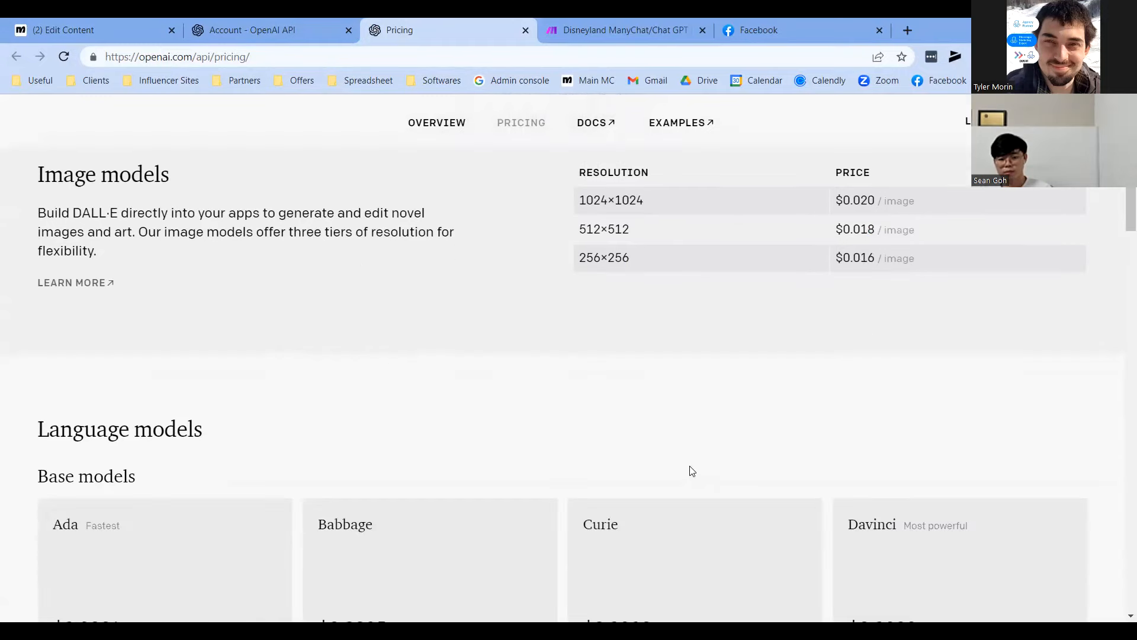
{"action": "scroll", "coordinate": [721, 411], "scroll_direction": "down", "scroll_amount": 2}
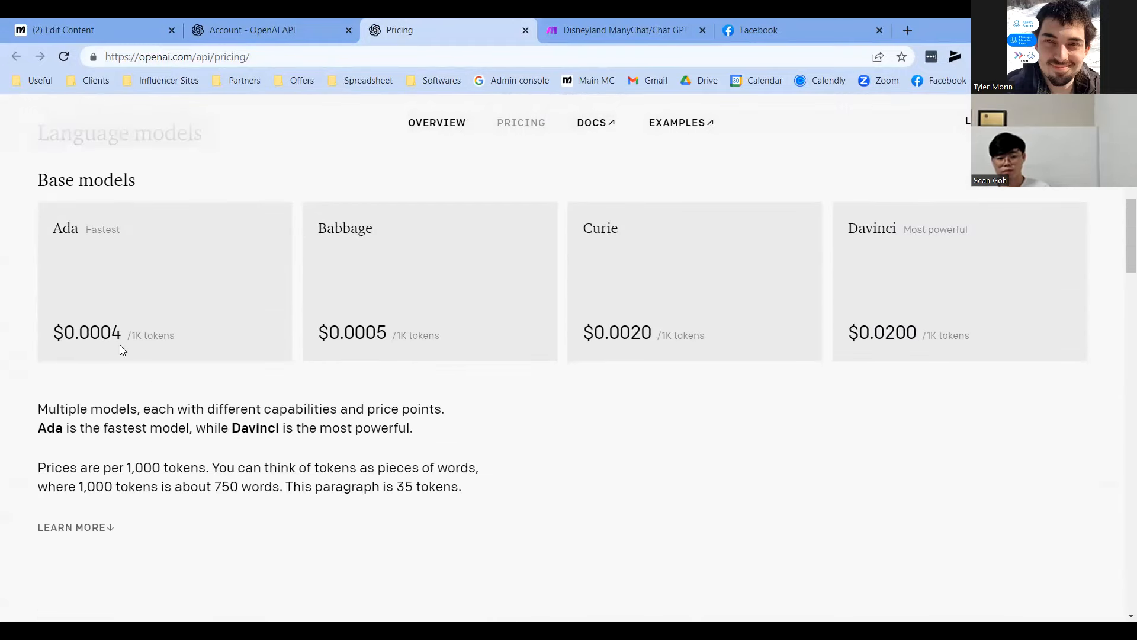
{"action": "left_click_drag", "start_coordinate": [131, 335], "coordinate": [158, 336]}
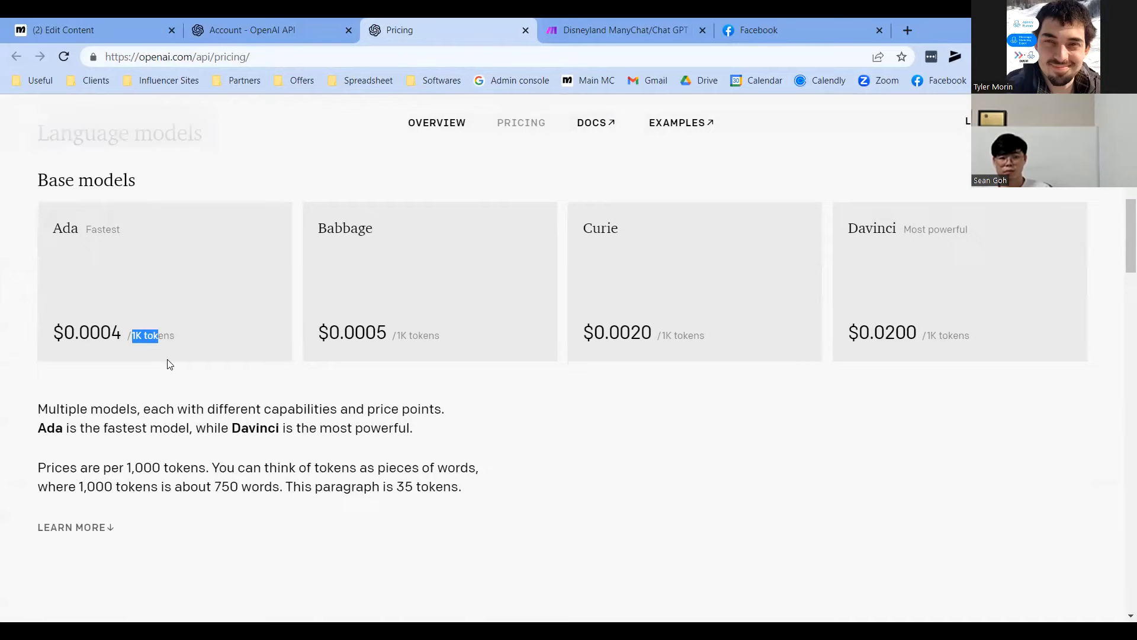
{"action": "scroll", "coordinate": [141, 354], "scroll_direction": "up", "scroll_amount": 1}
Highlight Ada's $0.0004 per 1K tokens price
{"action": "left_click_drag", "start_coordinate": [164, 409], "coordinate": [110, 408]}
{"action": "left_click", "coordinate": [116, 409]}
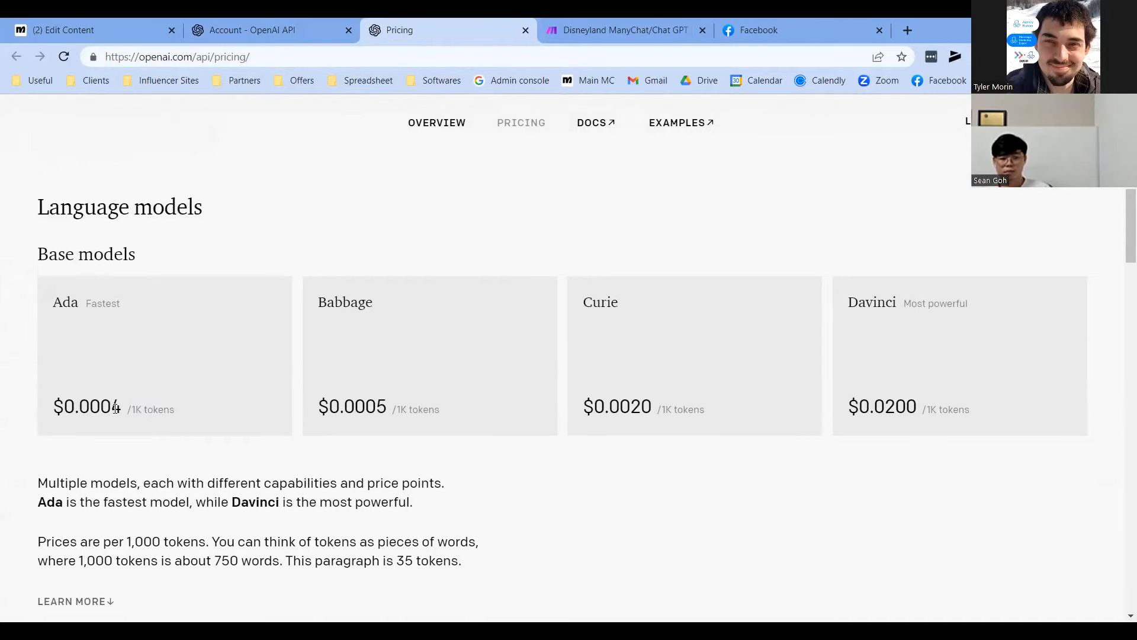
{"action": "left_click_drag", "start_coordinate": [102, 408], "coordinate": [125, 409]}
{"action": "left_click", "coordinate": [197, 419]}
{"action": "left_click_drag", "start_coordinate": [123, 410], "coordinate": [155, 412]}
{"action": "left_click", "coordinate": [106, 410]}
{"action": "left_click_drag", "start_coordinate": [103, 408], "coordinate": [164, 412]}
{"action": "left_click", "coordinate": [127, 416]}
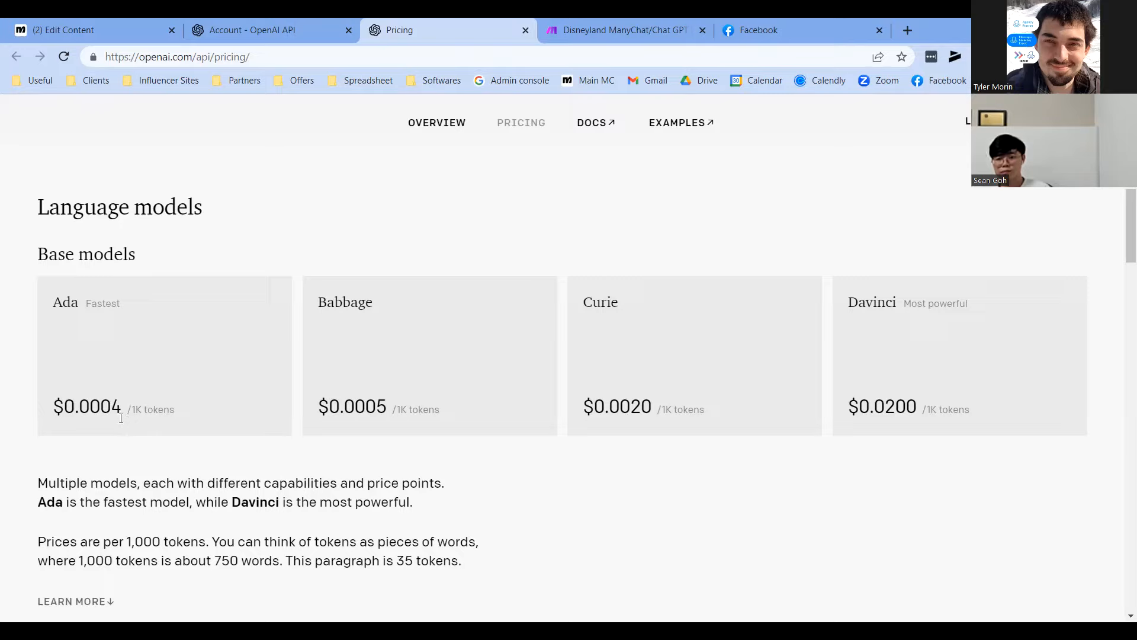
{"action": "left_click_drag", "start_coordinate": [106, 407], "coordinate": [75, 407]}
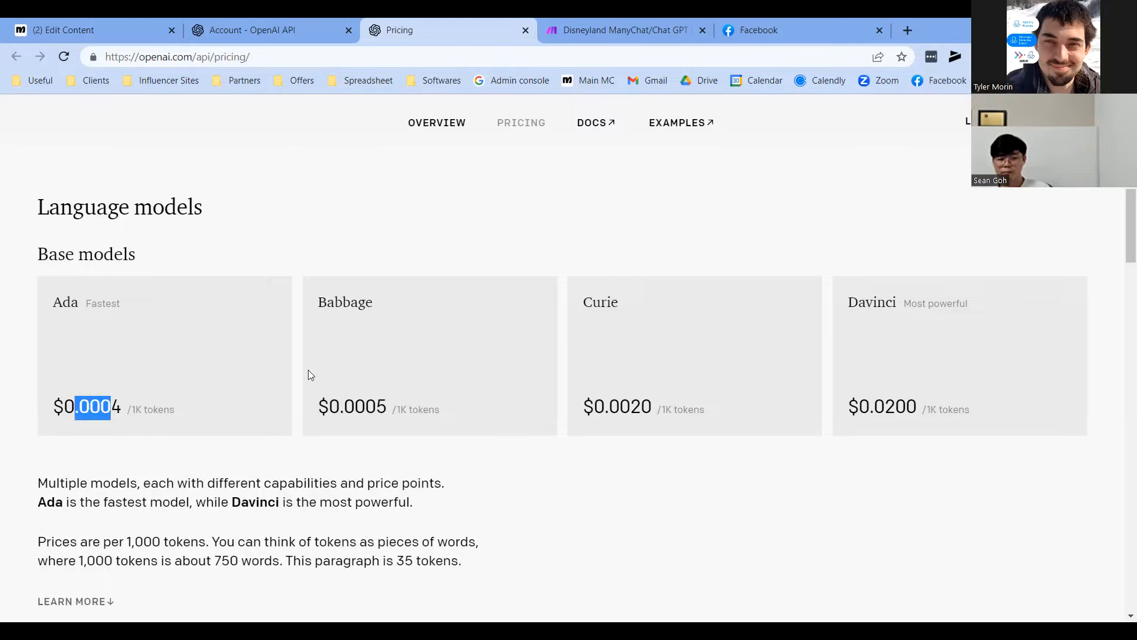
Highlight Davinci's $0.0200 per 1K tokens price, then return to the ManyChat flow editor
{"action": "scroll", "coordinate": [515, 467], "scroll_direction": "down", "scroll_amount": 1}
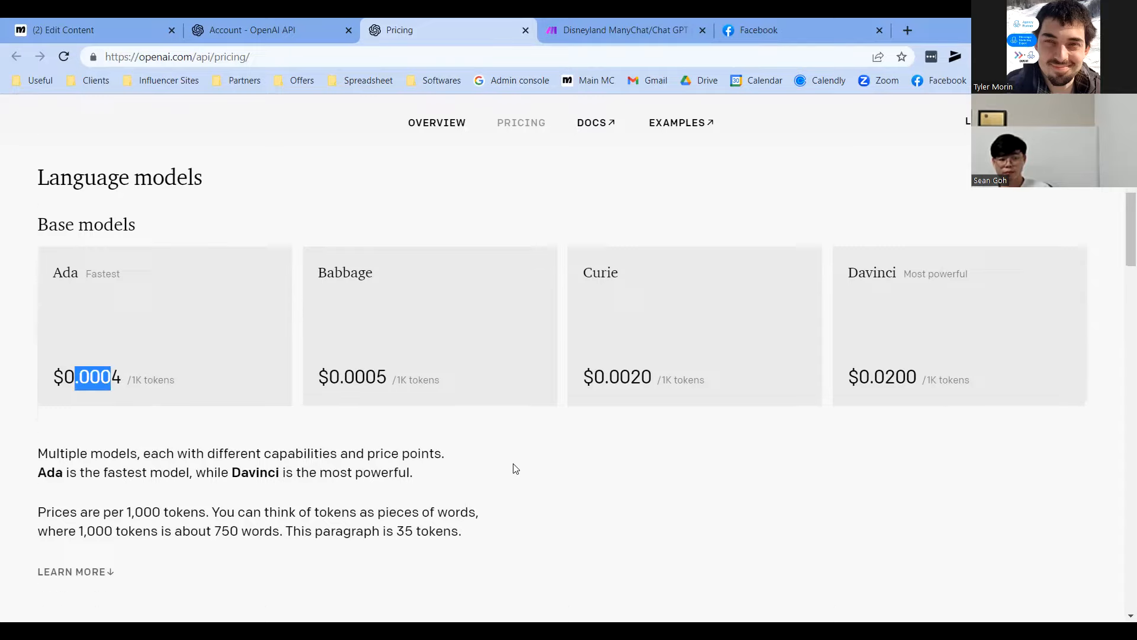
{"action": "left_click", "coordinate": [876, 337]}
{"action": "left_click_drag", "start_coordinate": [894, 335], "coordinate": [919, 336]}
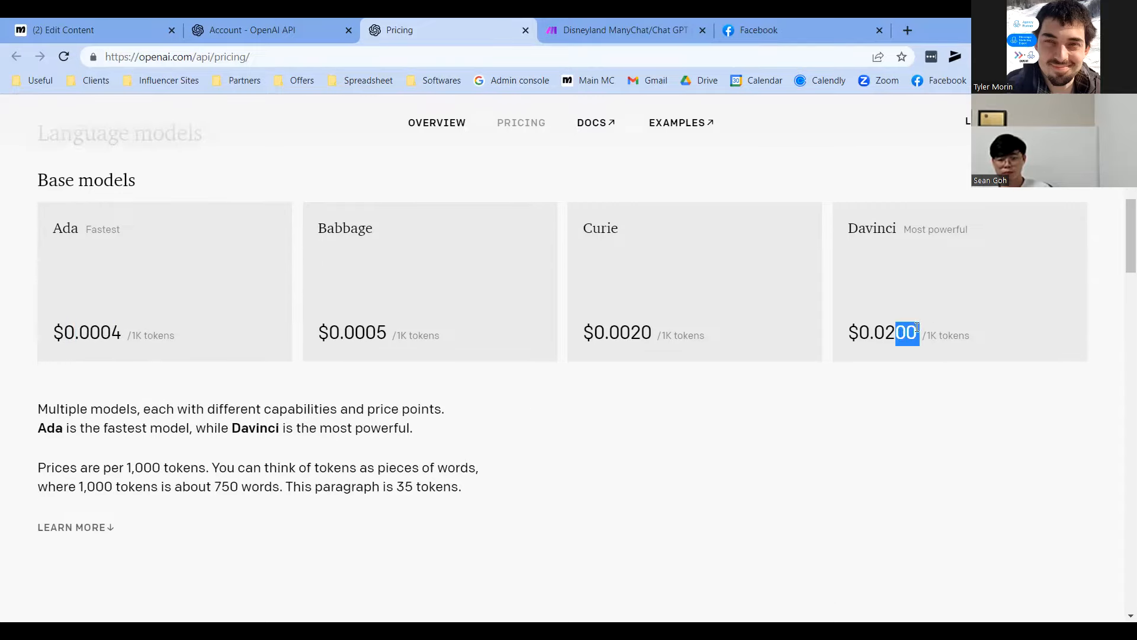
{"action": "left_click", "coordinate": [877, 227]}
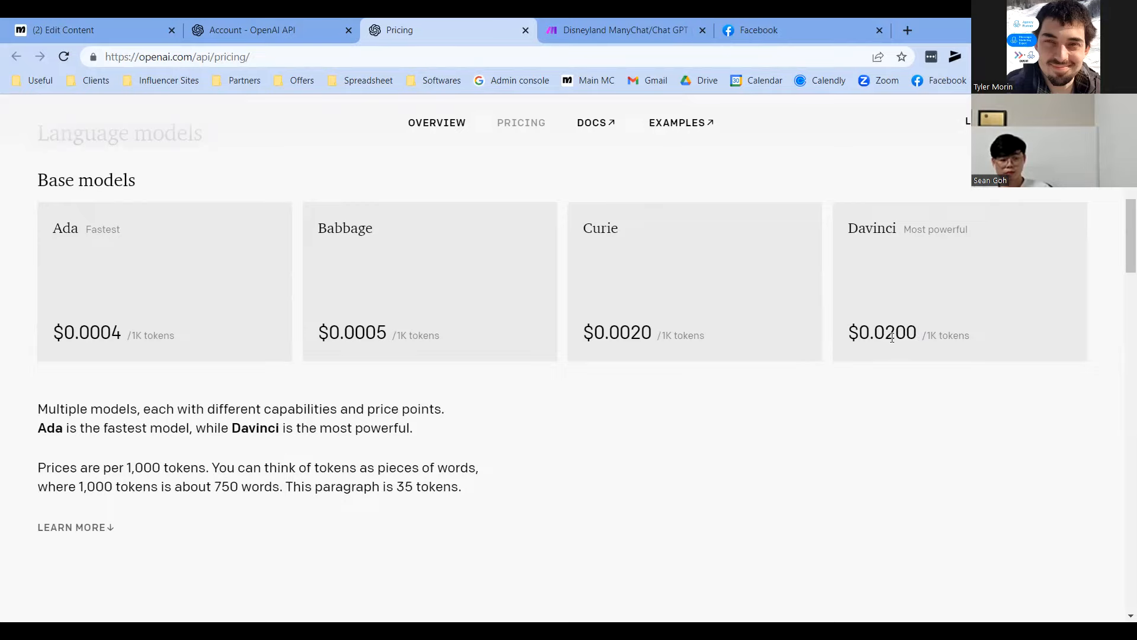
{"action": "left_click_drag", "start_coordinate": [922, 335], "coordinate": [978, 337]}
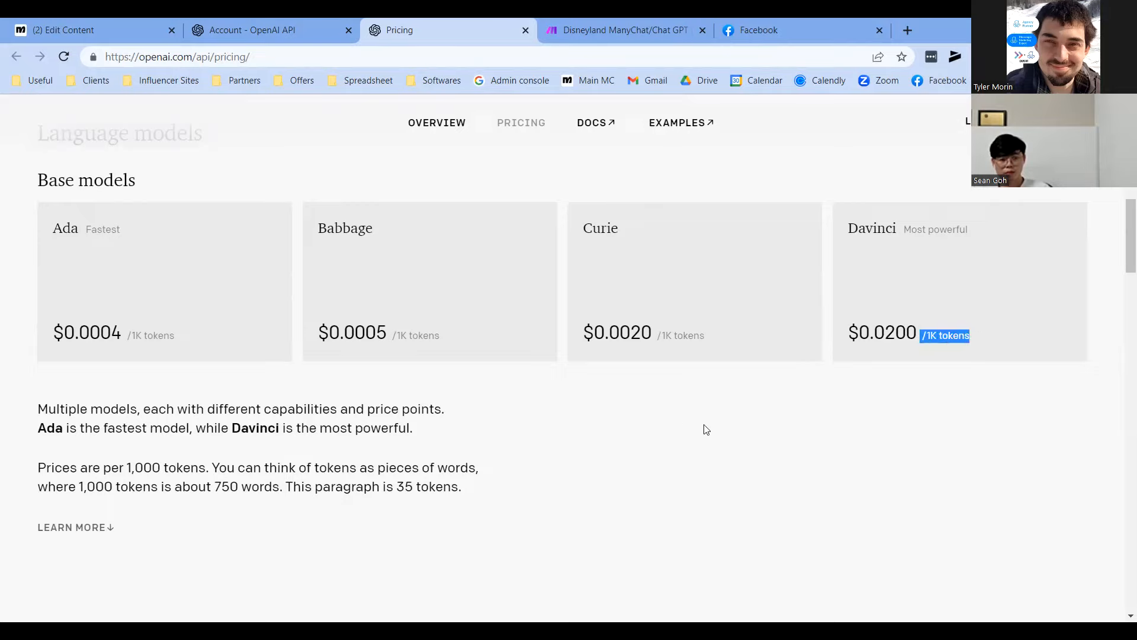
{"action": "left_click", "coordinate": [483, 410]}
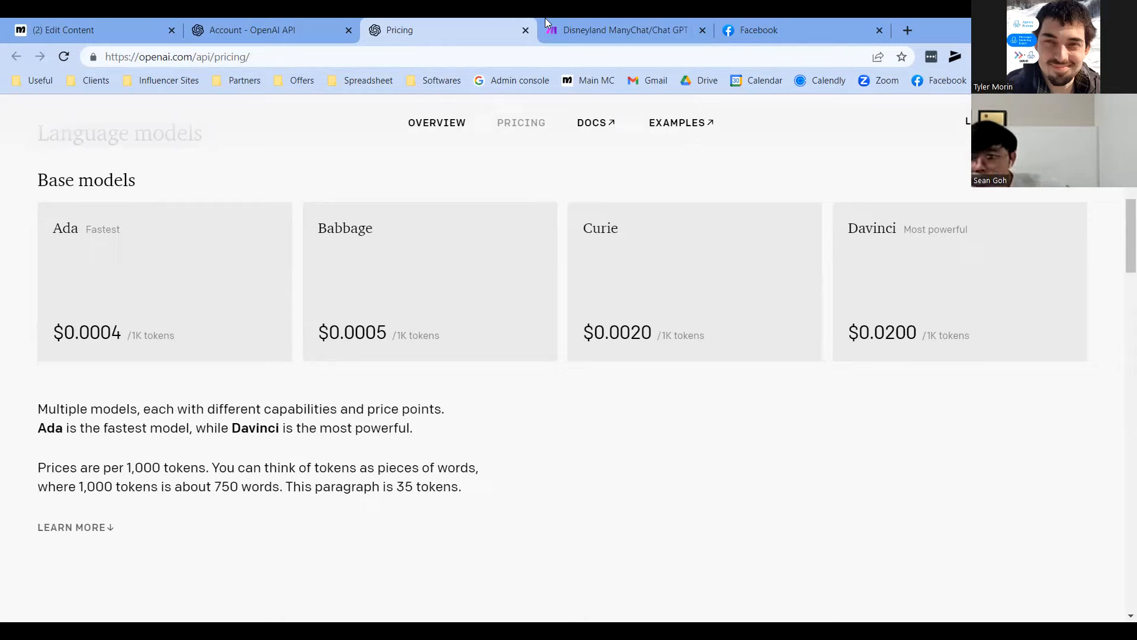
{"action": "scroll", "coordinate": [556, 251], "scroll_direction": "up", "scroll_amount": 1}
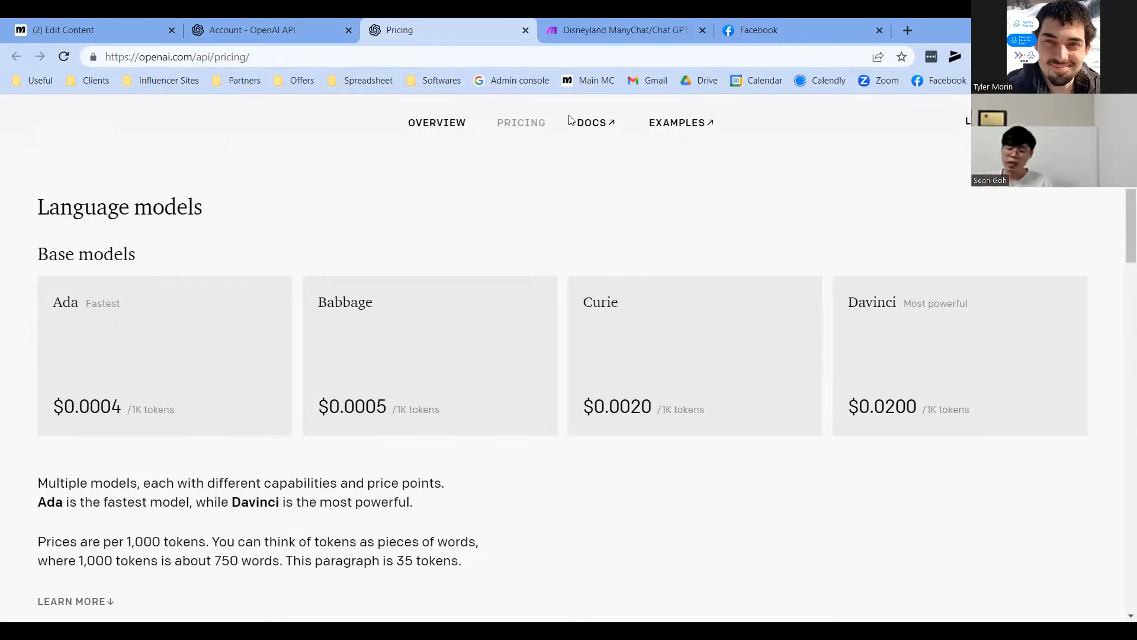
{"action": "left_click", "coordinate": [95, 30]}
{"action": "left_click_drag", "start_coordinate": [800, 349], "coordinate": [676, 400]}
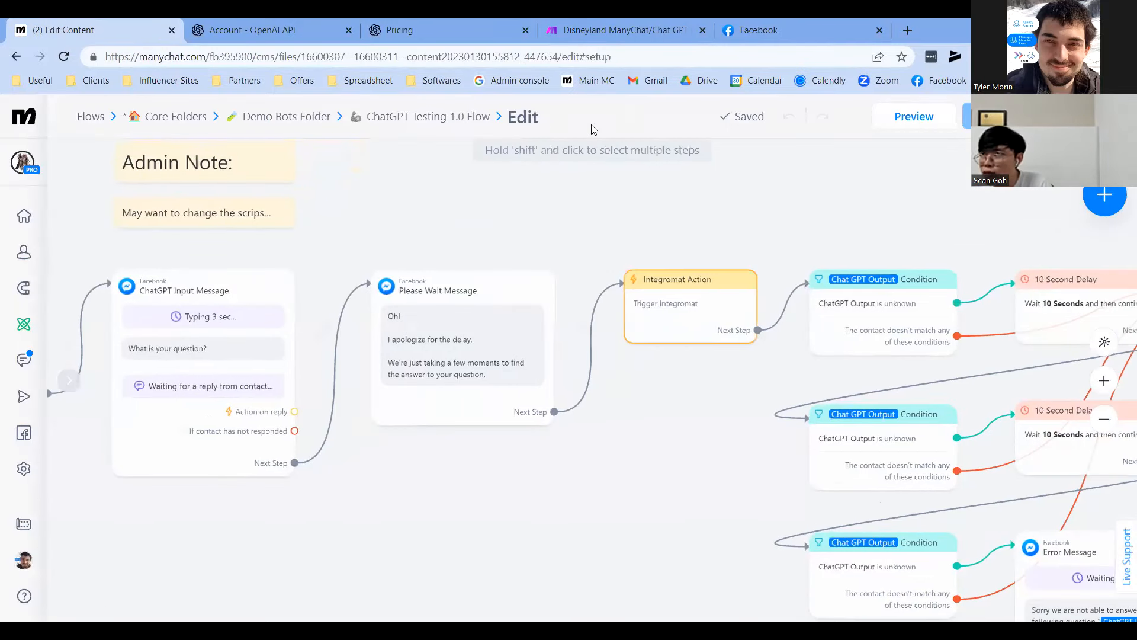
{"action": "key", "text": "ctrl+Tab"}
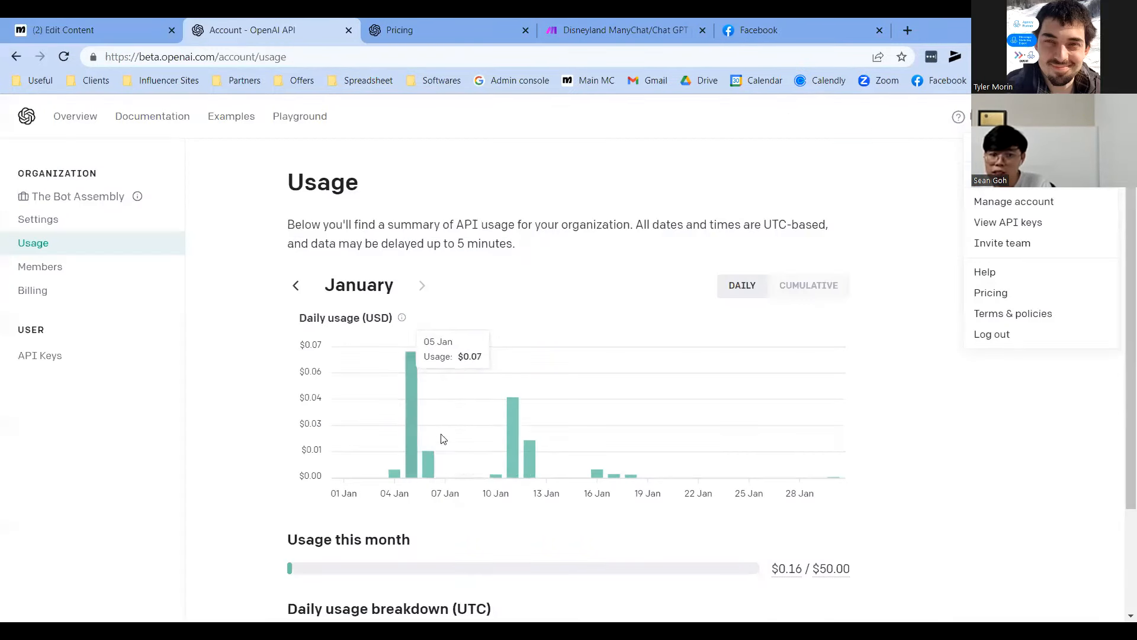
{"action": "scroll", "coordinate": [725, 470], "scroll_direction": "down", "scroll_amount": 2}
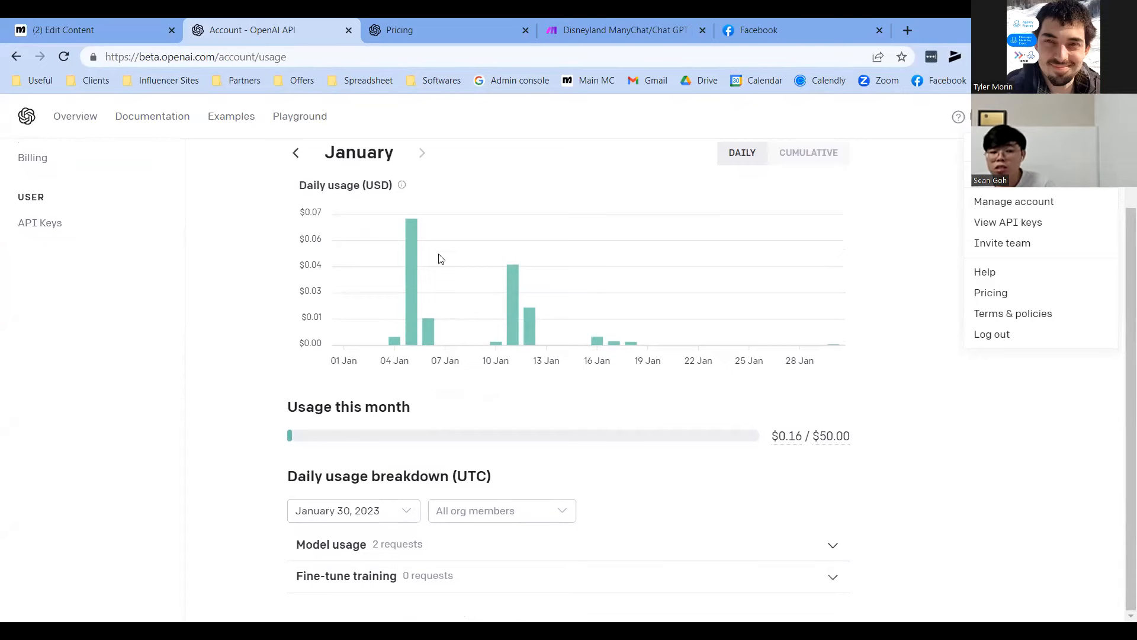
{"action": "left_click", "coordinate": [119, 26]}
{"action": "scroll", "coordinate": [506, 515], "scroll_direction": "down", "scroll_amount": 5}
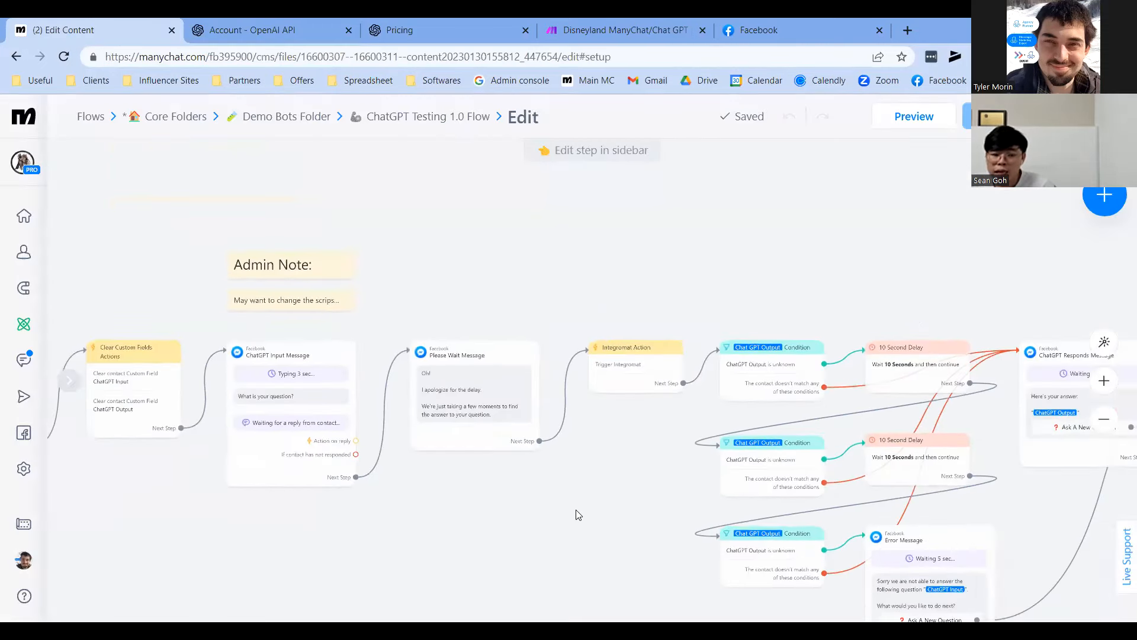